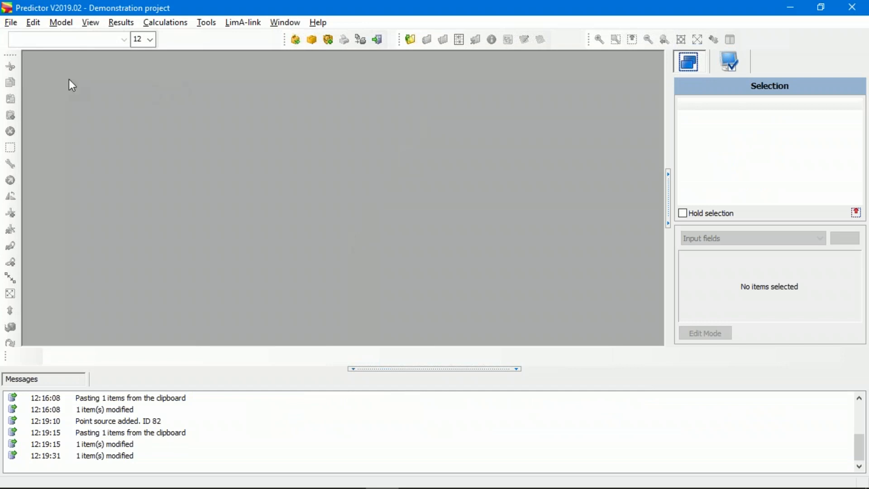
Open the existing, previously installed demonstration project from the welcome dialog
{"action": "left_click", "coordinate": [10, 23]}
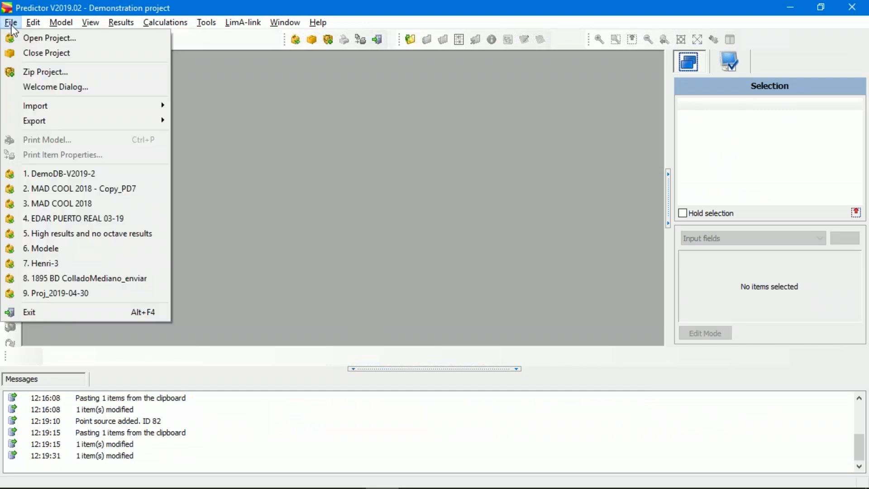
{"action": "left_click", "coordinate": [77, 88]}
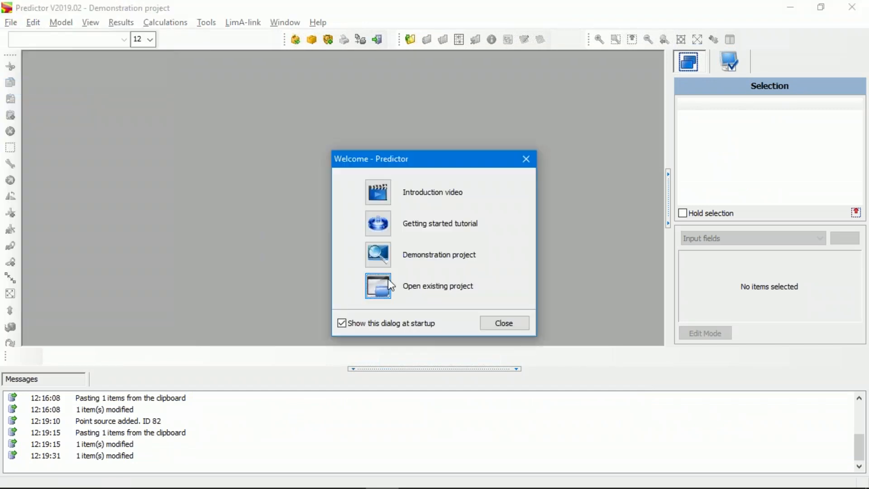
{"action": "left_click", "coordinate": [376, 268]}
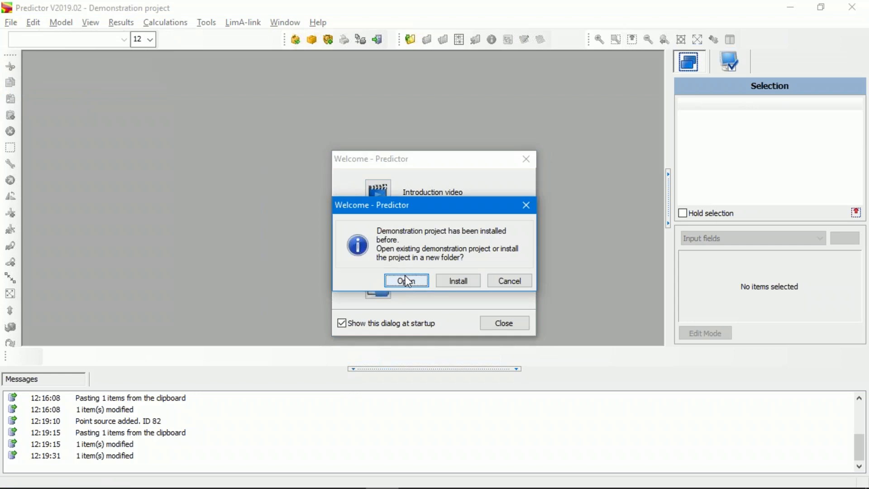
{"action": "left_click", "coordinate": [405, 279]}
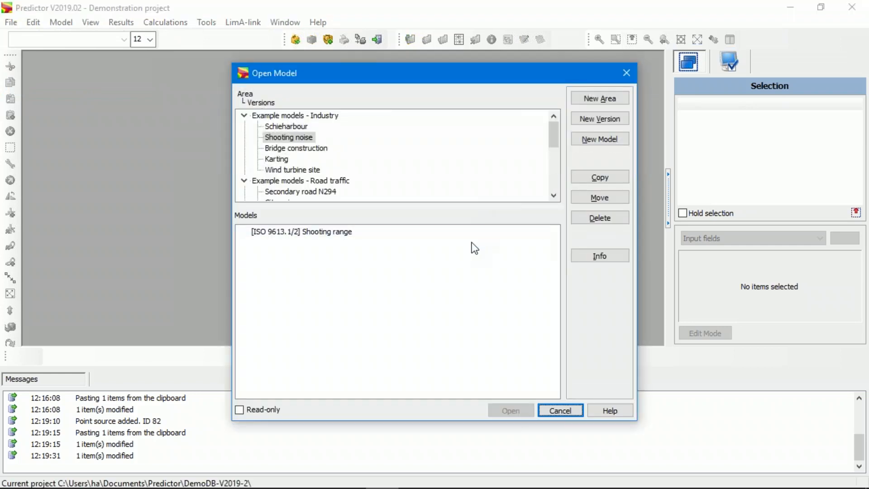
Create a model described as "initial model" under Schieharbour with the industrial noise method ISO 9613.1/2, and open it
{"action": "left_click", "coordinate": [306, 129]}
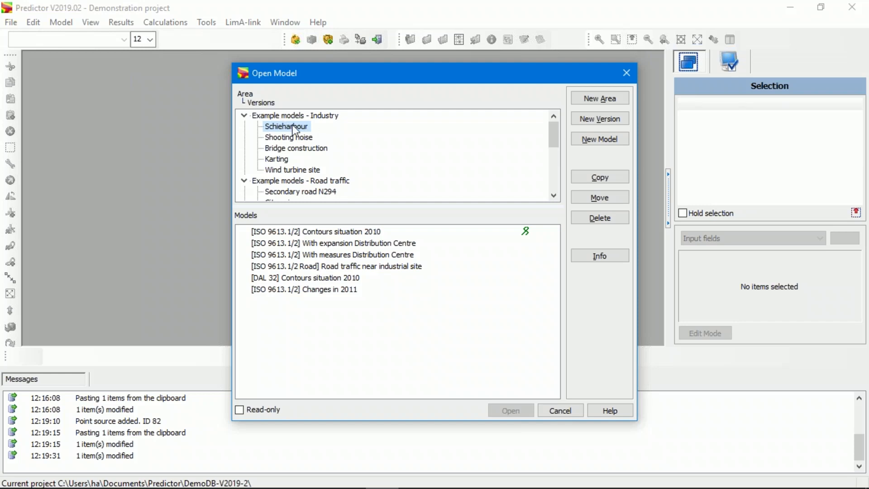
{"action": "left_click", "coordinate": [609, 140]}
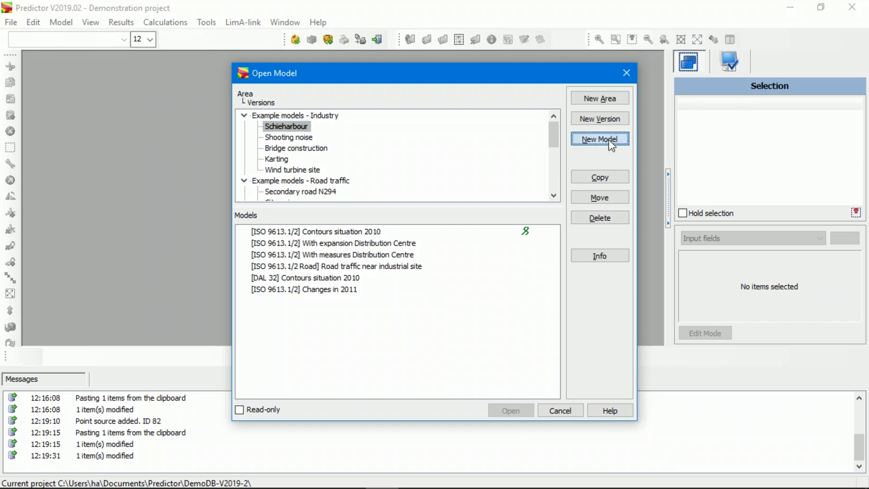
{"action": "left_click", "coordinate": [586, 269]}
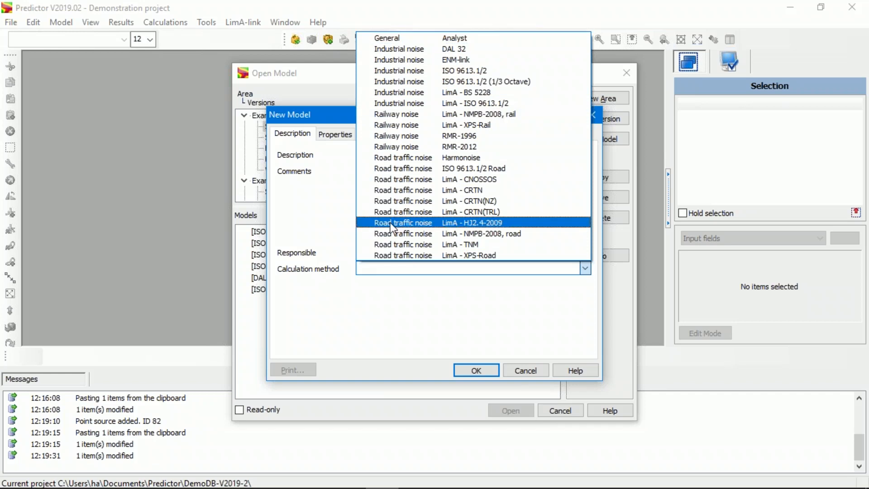
{"action": "left_click", "coordinate": [485, 69]}
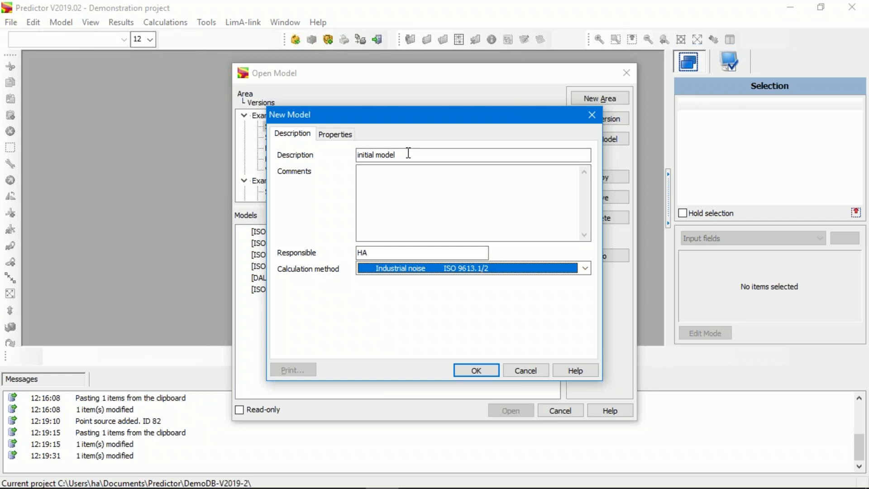
{"action": "left_click", "coordinate": [475, 372]}
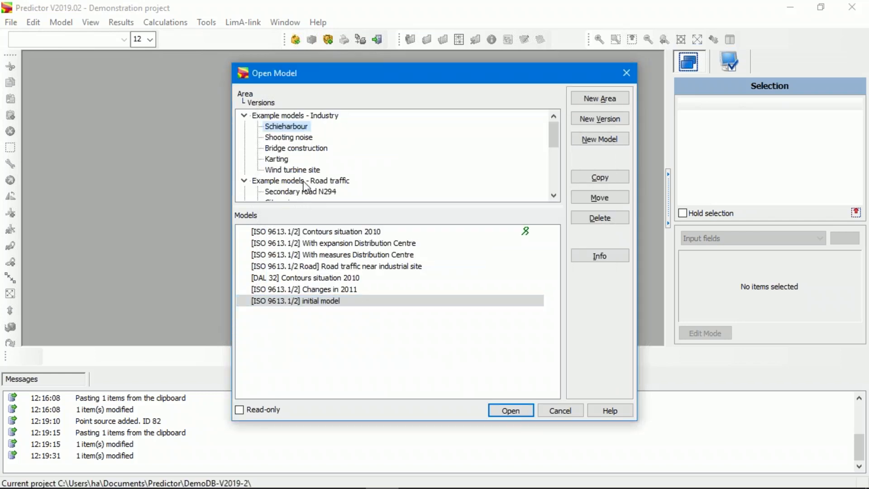
{"action": "left_click", "coordinate": [315, 302]}
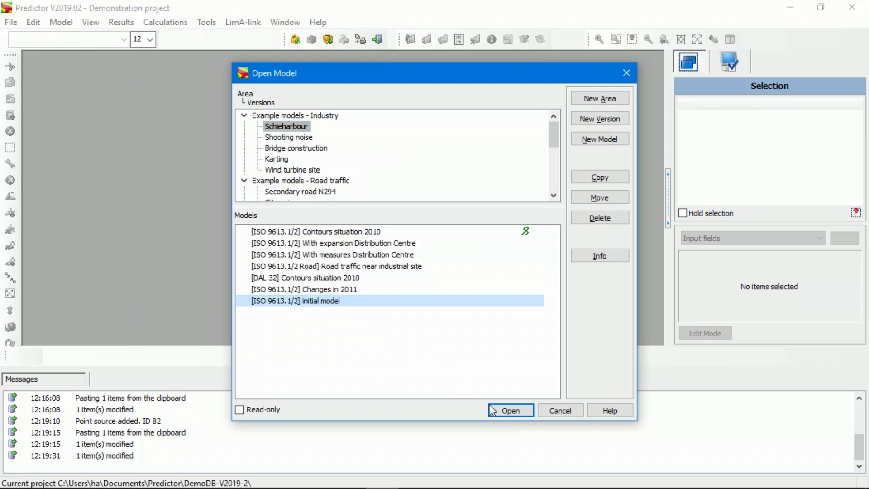
{"action": "left_click", "coordinate": [518, 413]}
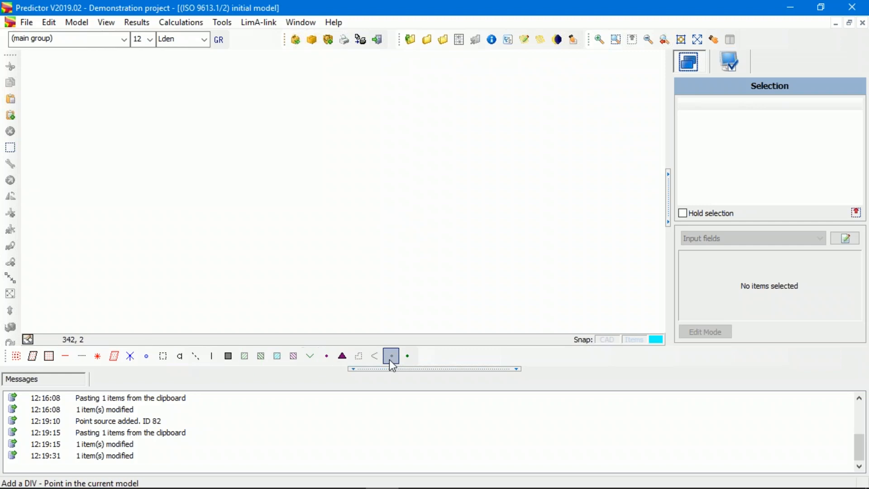
Undock the Input item toolbar, reshape it into a five-column block and place it near the drawing area's upper-left corner
{"action": "left_click_drag", "start_coordinate": [3, 360], "coordinate": [94, 157]}
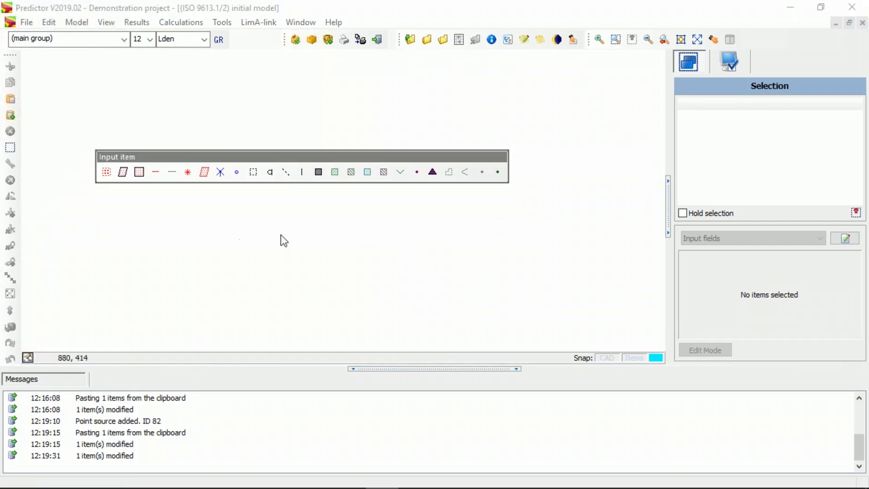
{"action": "left_click_drag", "start_coordinate": [281, 184], "coordinate": [259, 256]}
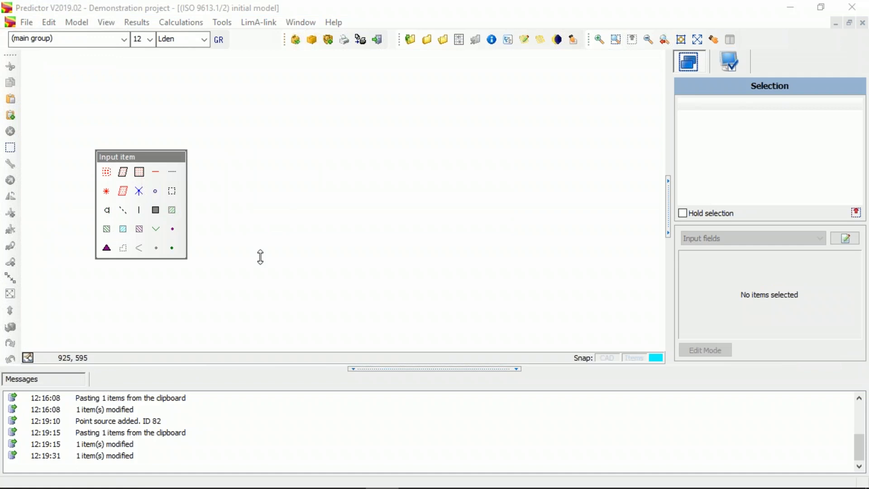
{"action": "left_click_drag", "start_coordinate": [170, 160], "coordinate": [120, 107]}
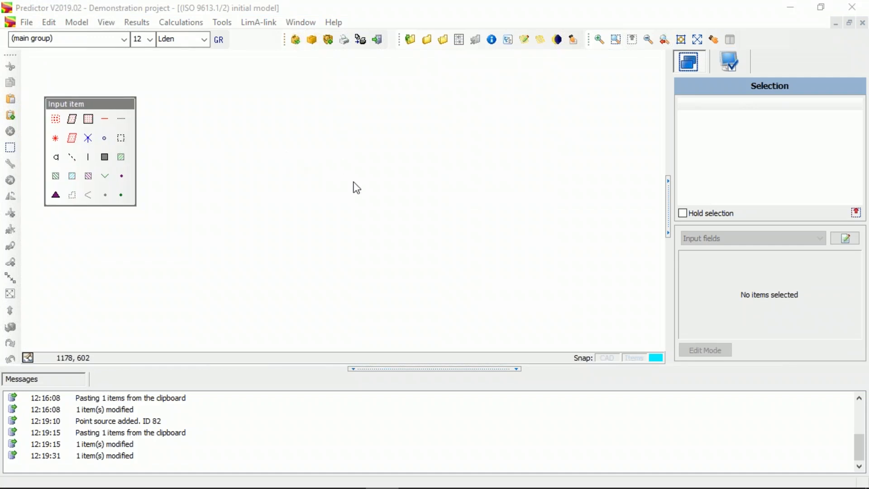
Draw a four-corner area source at about (728, 843), (646, 537), (759, 470) and (918, 745), reviewing and accepting its default settings
{"action": "left_click", "coordinate": [56, 119]}
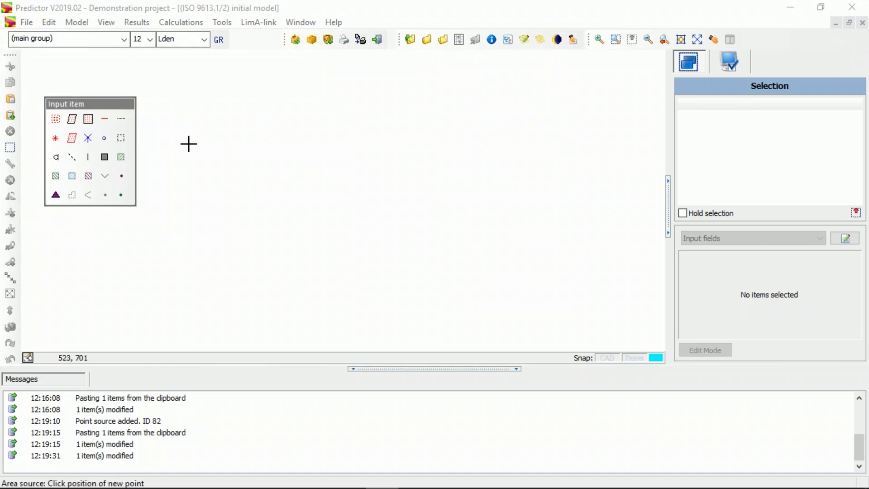
{"action": "left_click", "coordinate": [226, 114]}
{"action": "left_click", "coordinate": [203, 200]}
{"action": "left_click", "coordinate": [235, 217]}
{"action": "double_click", "coordinate": [280, 141]}
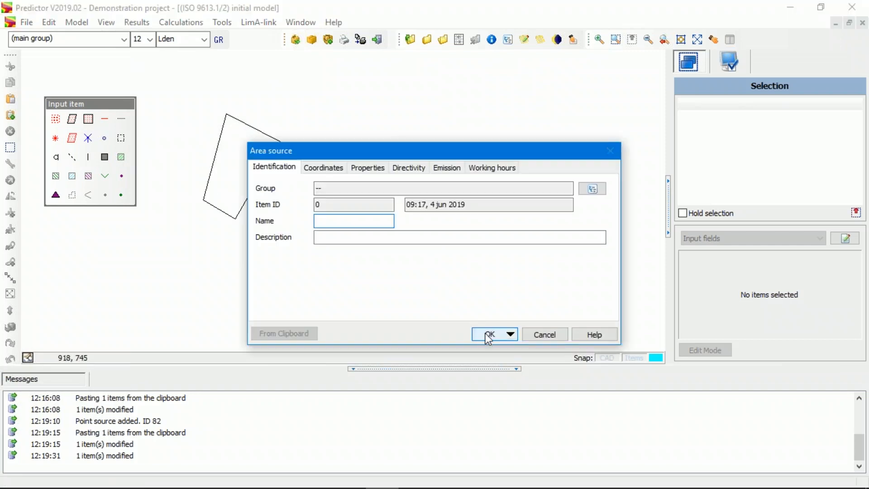
{"action": "left_click", "coordinate": [330, 169]}
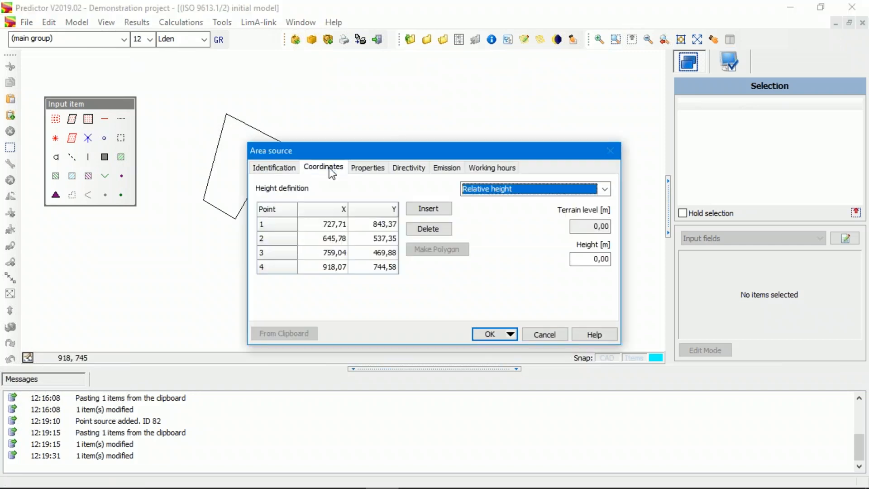
{"action": "left_click", "coordinate": [384, 171]}
{"action": "left_click", "coordinate": [457, 172]}
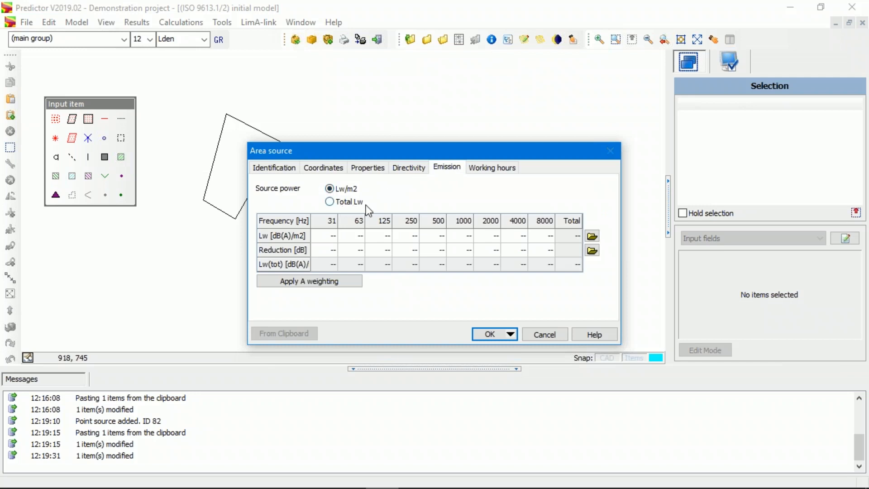
{"action": "left_click", "coordinate": [490, 333]}
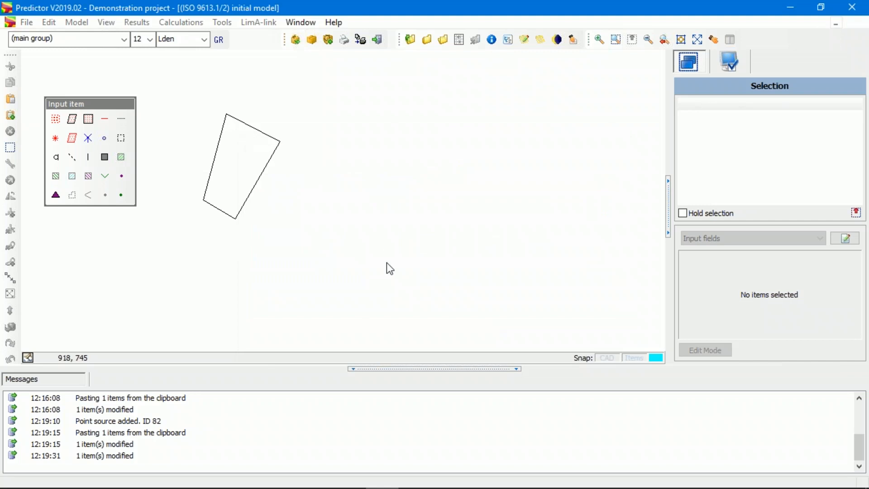
Draw a straight emitting facade to the right of the area source, ending at about (1272, 542), with default emission settings
{"action": "left_click", "coordinate": [73, 120]}
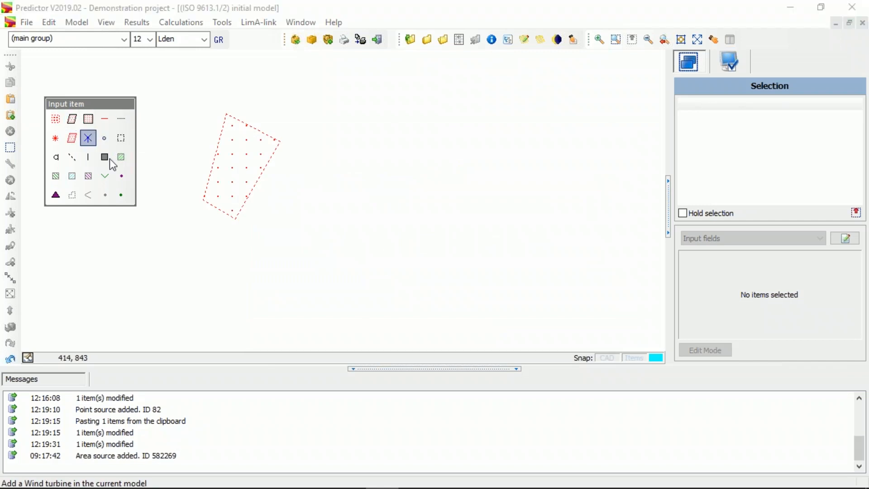
{"action": "left_click", "coordinate": [313, 186]}
{"action": "double_click", "coordinate": [382, 204]}
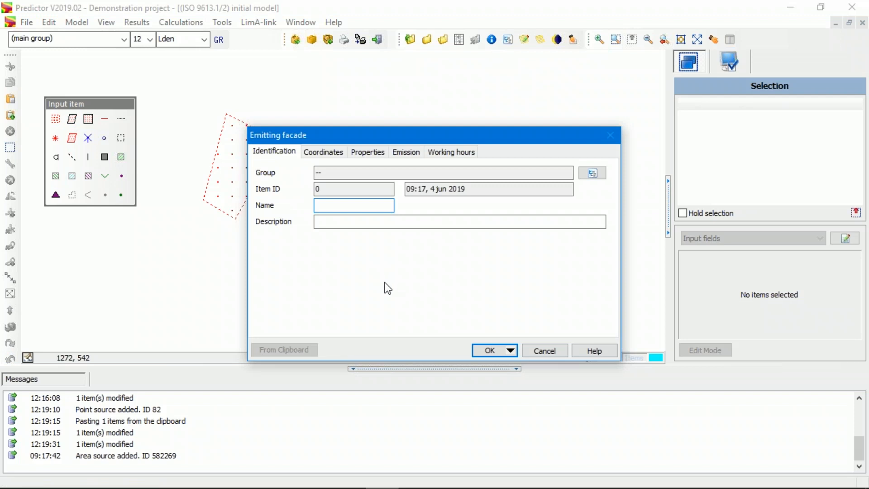
{"action": "left_click", "coordinate": [404, 151]}
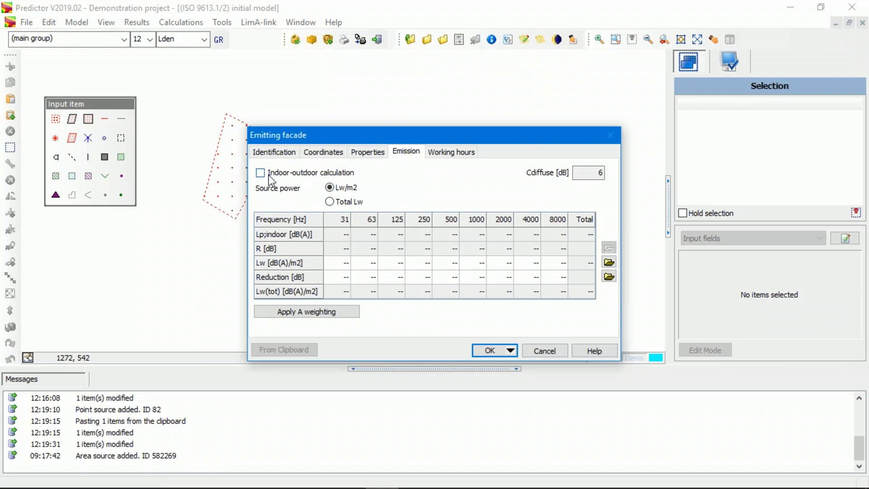
{"action": "left_click", "coordinate": [489, 350]}
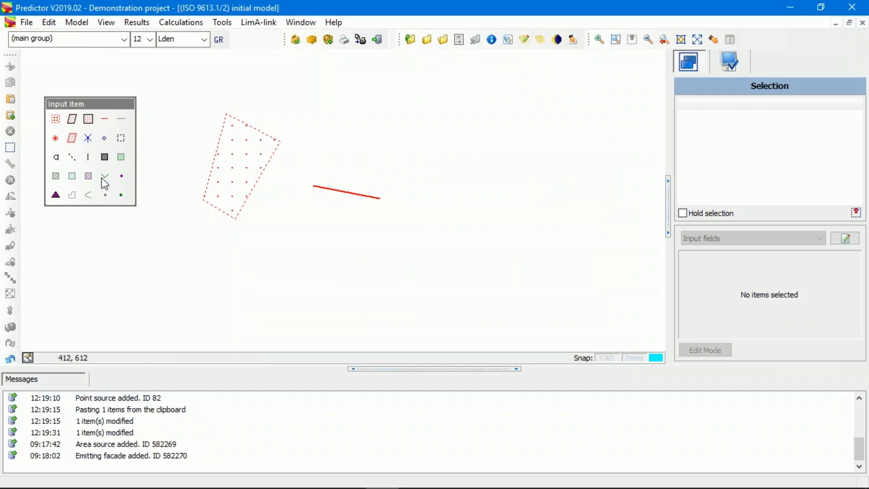
Draw a four-corner building just above the emitting facade and set its relative height to 10 m
{"action": "left_click", "coordinate": [101, 158]}
{"action": "left_click", "coordinate": [329, 123]}
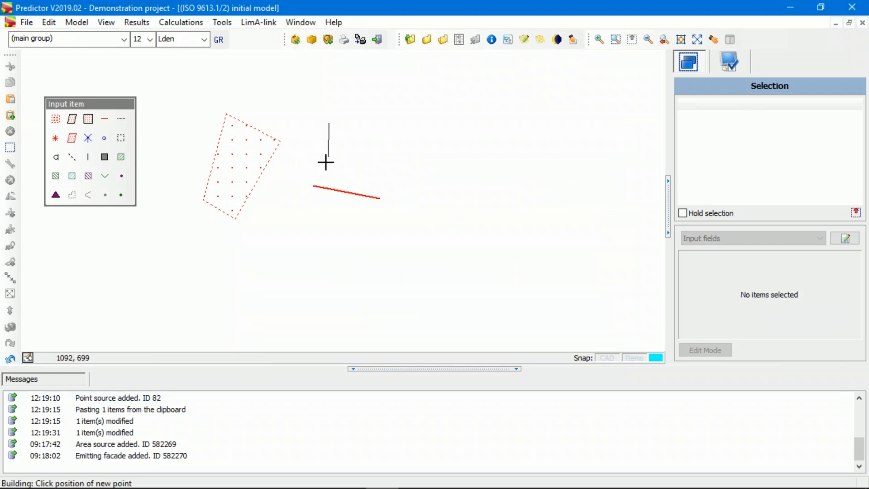
{"action": "left_click", "coordinate": [318, 181]}
{"action": "left_click", "coordinate": [382, 193]}
{"action": "left_click", "coordinate": [388, 134]}
{"action": "right_click", "coordinate": [388, 134]}
{"action": "left_click", "coordinate": [341, 181]}
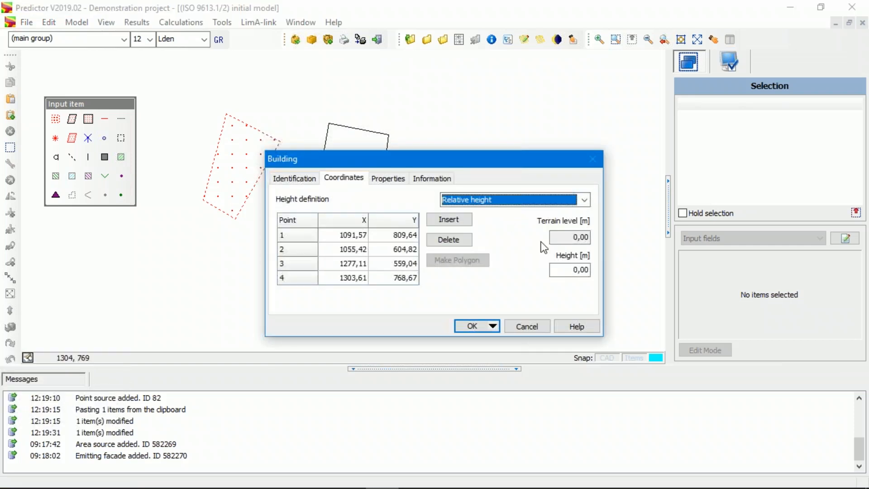
{"action": "left_click_drag", "start_coordinate": [563, 269], "coordinate": [593, 269]}
{"action": "type", "text": "10"}
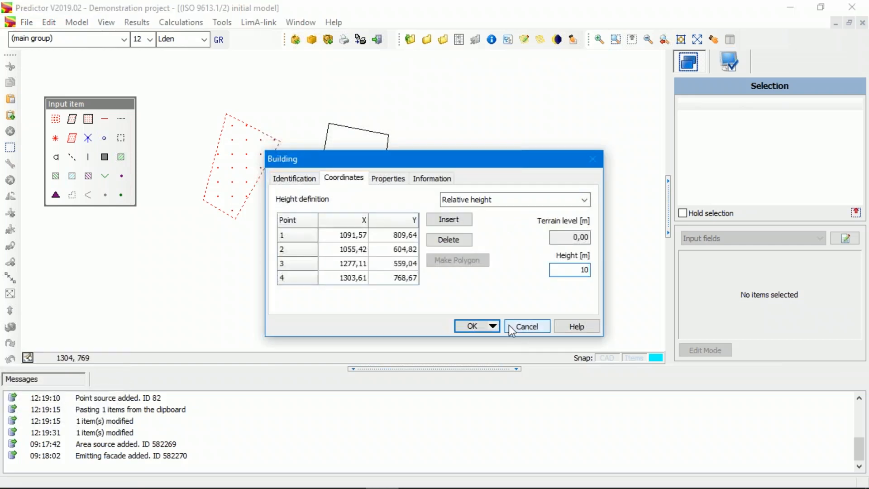
{"action": "left_click", "coordinate": [491, 326]}
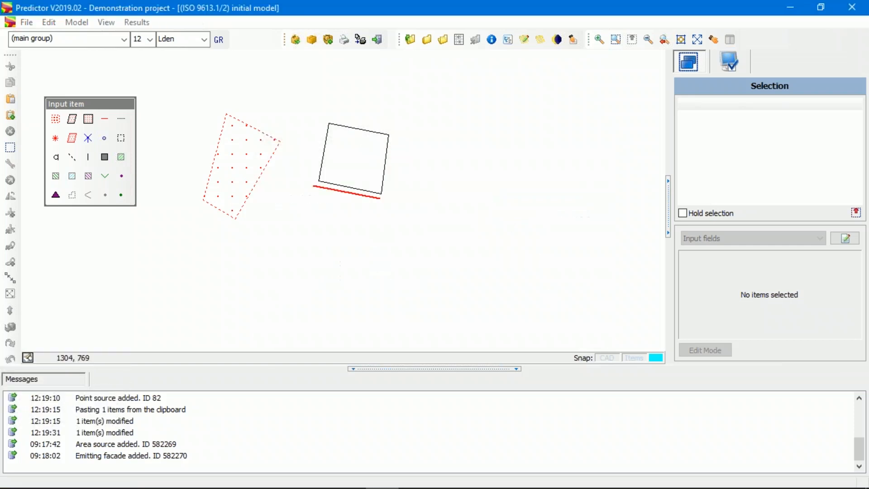
Delete the emitting facade below the building
{"action": "left_click", "coordinate": [347, 193]}
{"action": "key", "text": "Delete"}
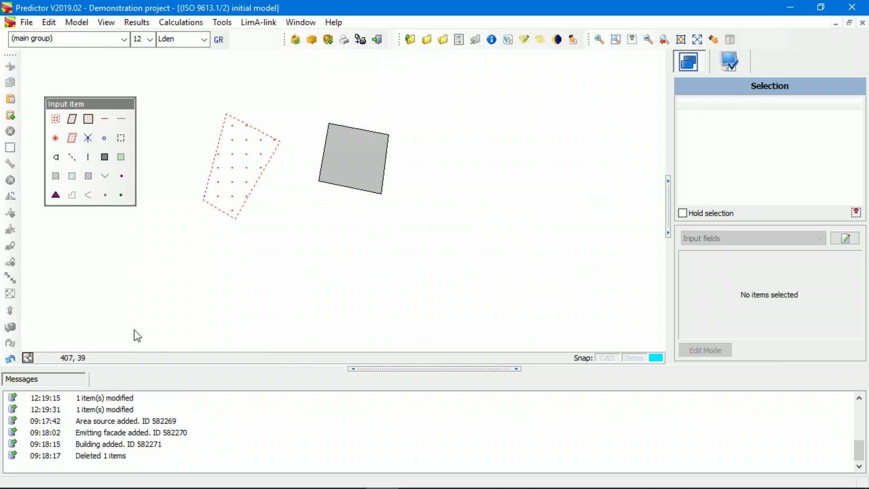
Enable item snapping with a distance of 0.10 m and draw an emitting facade along the building's lower edge
{"action": "left_click", "coordinate": [70, 121]}
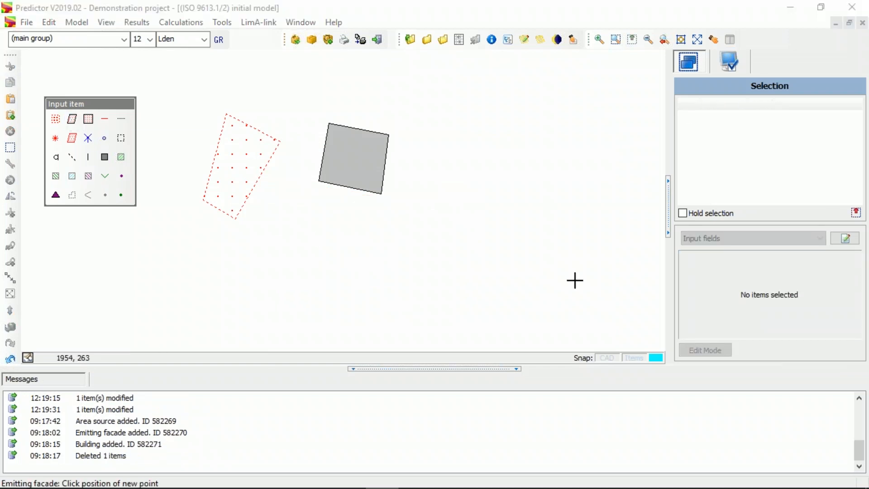
{"action": "left_click", "coordinate": [640, 357]}
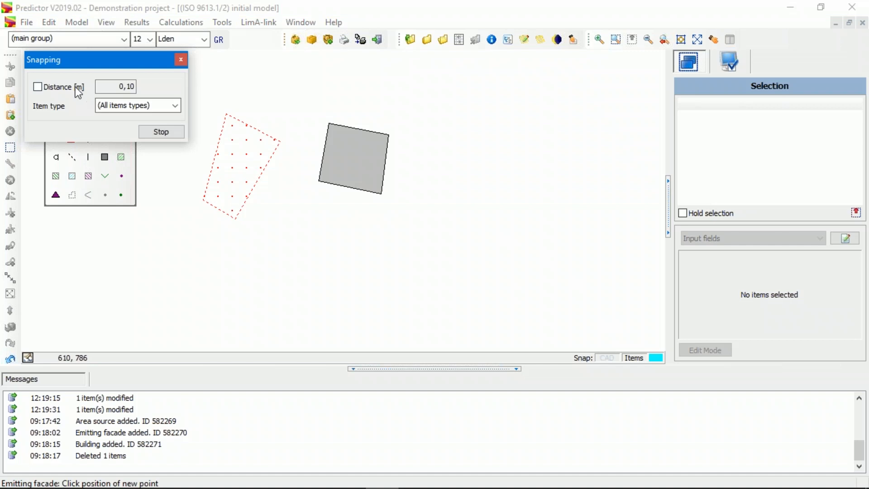
{"action": "left_click", "coordinate": [40, 87]}
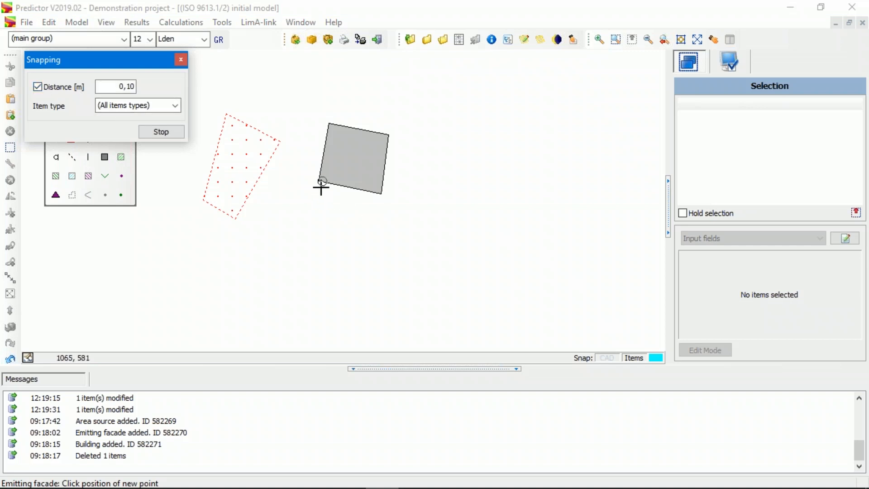
{"action": "left_click", "coordinate": [320, 186]}
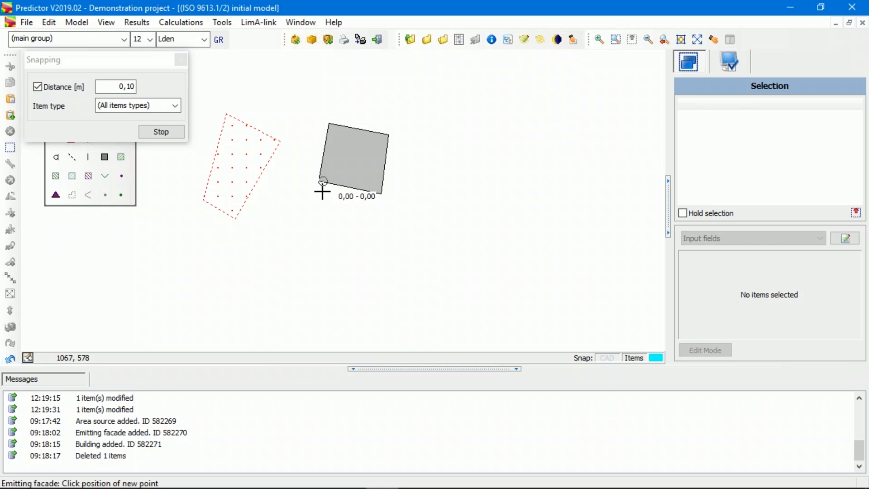
{"action": "double_click", "coordinate": [378, 200]}
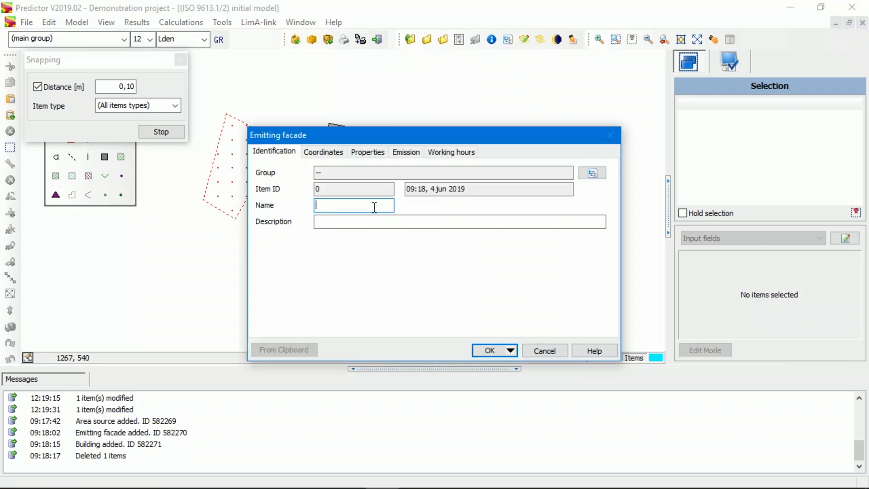
{"action": "left_click", "coordinate": [493, 349]}
Enable indoor-outdoor calculation for the emitting facade and load the "Glass: 8 mm single pane" isolation spectrum as its R values
{"action": "scroll", "coordinate": [327, 196], "scroll_direction": "up", "scroll_amount": 3}
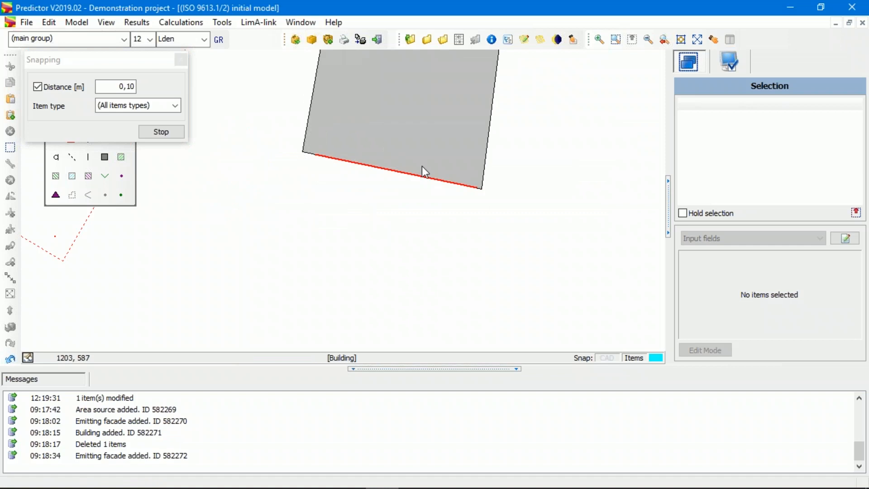
{"action": "double_click", "coordinate": [409, 175]}
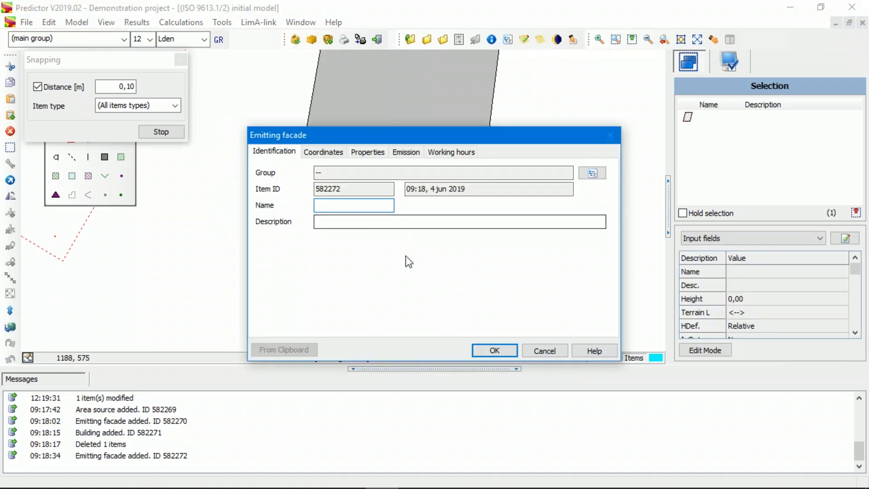
{"action": "left_click", "coordinate": [404, 152]}
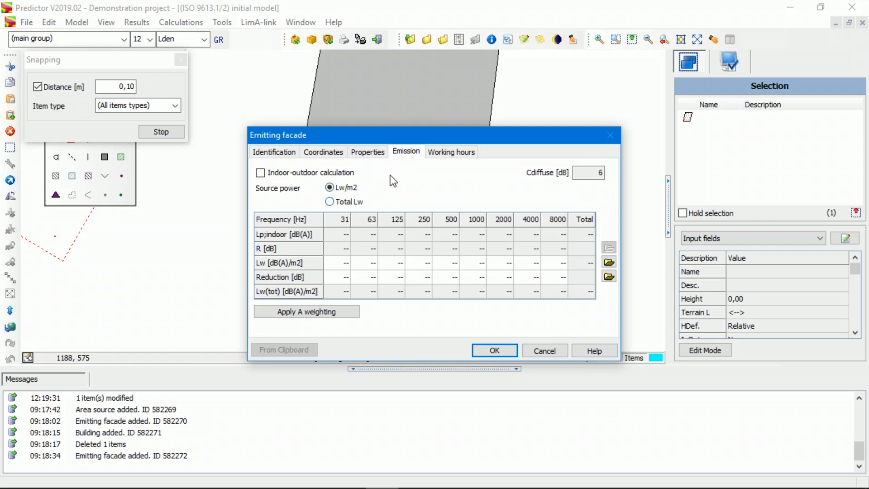
{"action": "left_click", "coordinate": [267, 175]}
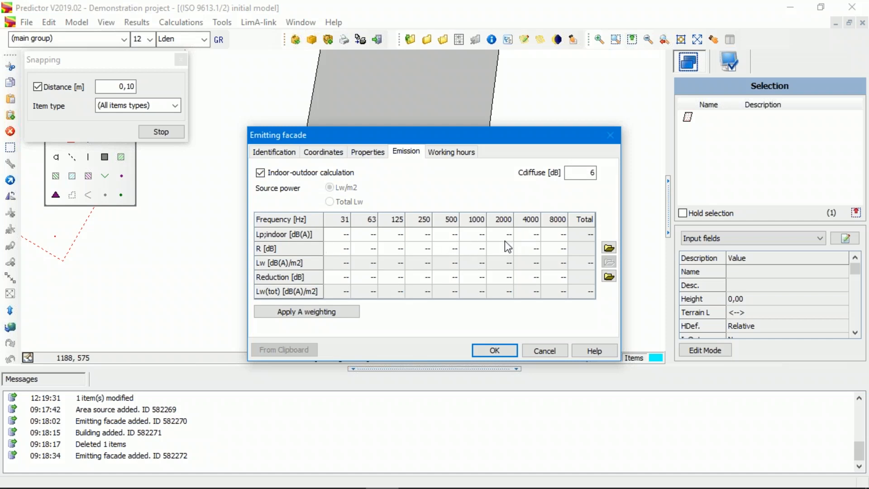
{"action": "left_click", "coordinate": [608, 247]}
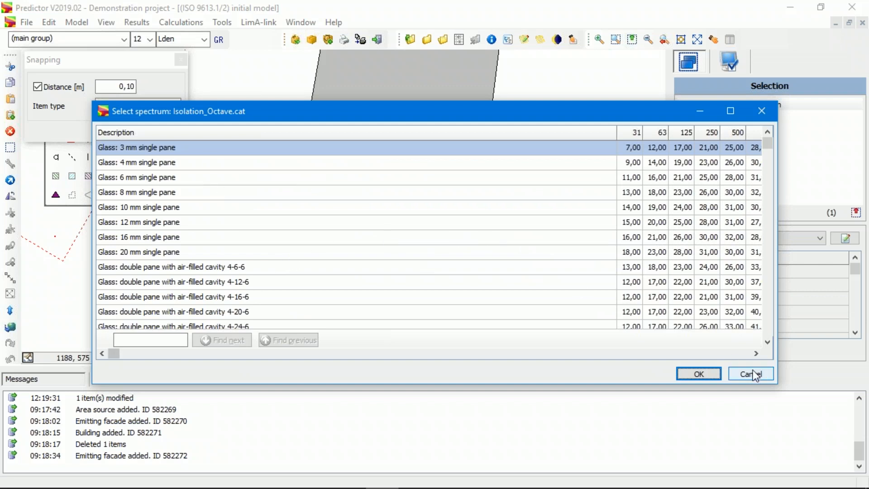
{"action": "left_click", "coordinate": [240, 190]}
{"action": "left_click", "coordinate": [699, 373]}
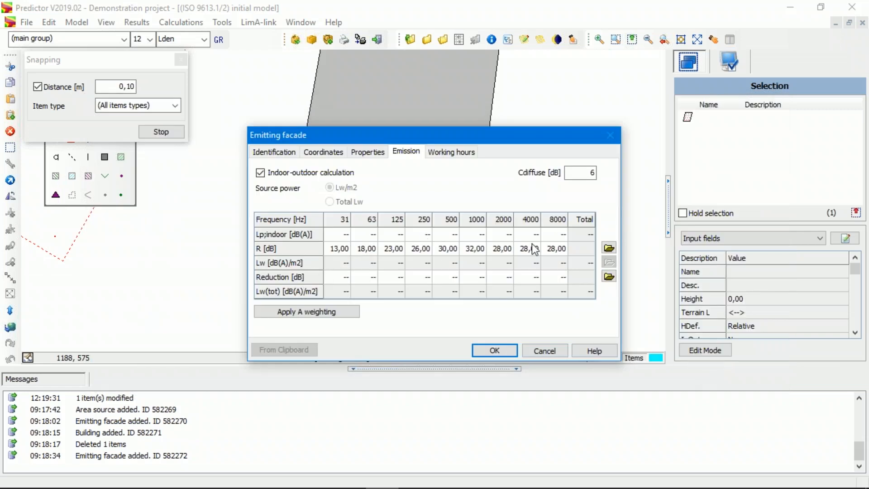
Set the facade's indoor level Lp;indoor to 99 dB(A) in every octave band from 31 to 8000 Hz and accept the item
{"action": "left_click", "coordinate": [347, 236]}
{"action": "type", "text": "99"}
{"action": "key", "text": "Tab"}
{"action": "type", "text": "99"}
{"action": "key", "text": "Tab"}
{"action": "type", "text": "99"}
{"action": "key", "text": "Tab"}
{"action": "type", "text": "99"}
{"action": "key", "text": "Tab"}
{"action": "type", "text": "99"}
{"action": "key", "text": "Tab"}
{"action": "type", "text": "9"}
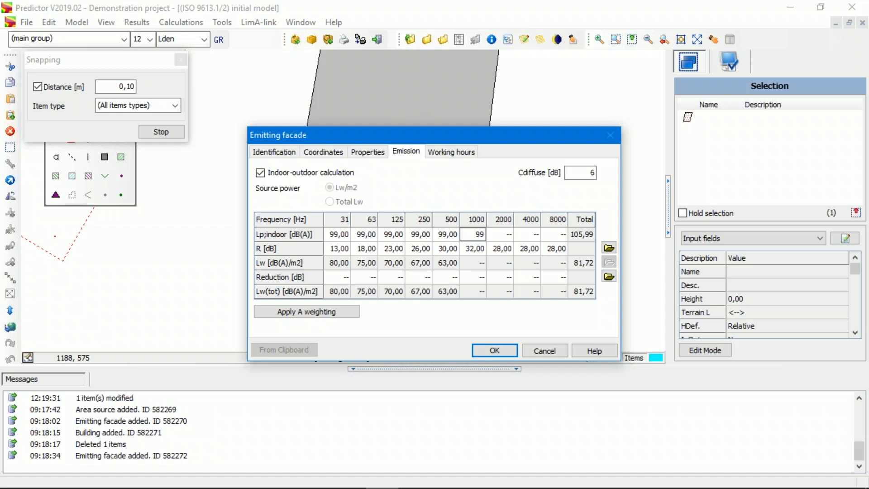
{"action": "key", "text": "Tab"}
{"action": "type", "text": "99"}
{"action": "key", "text": "Tab"}
{"action": "type", "text": "99"}
{"action": "key", "text": "Tab"}
{"action": "type", "text": "99"}
{"action": "key", "text": "Tab"}
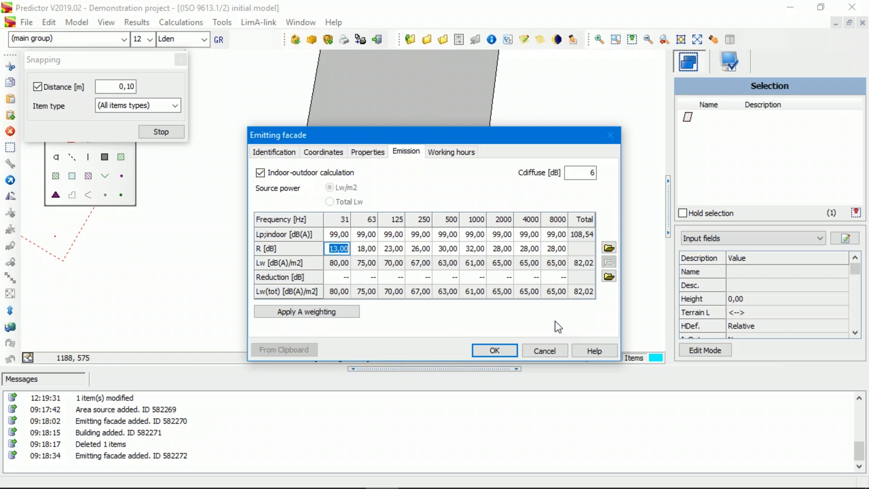
{"action": "left_click", "coordinate": [497, 349]}
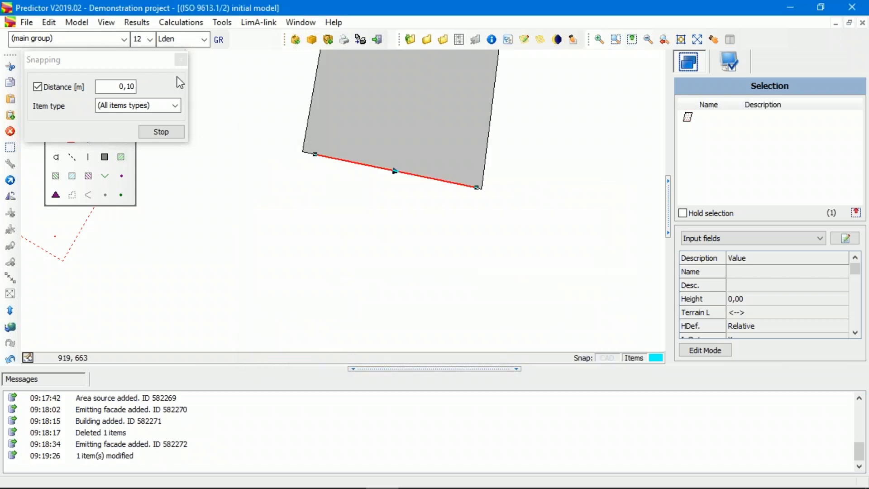
Stop snapping and draw a four-corner emitting roof about 203 by 95 m over the building's lower part, 0.10 m above the item directly below
{"action": "left_click", "coordinate": [161, 131]}
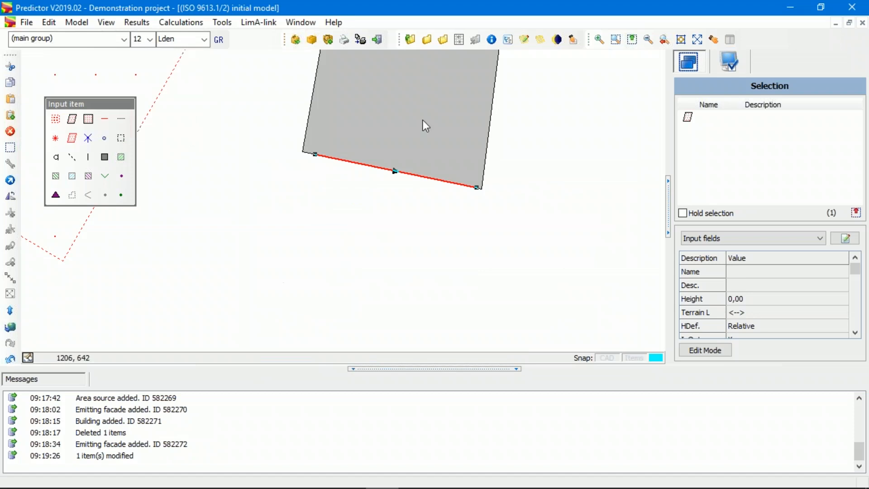
{"action": "left_click", "coordinate": [88, 118]}
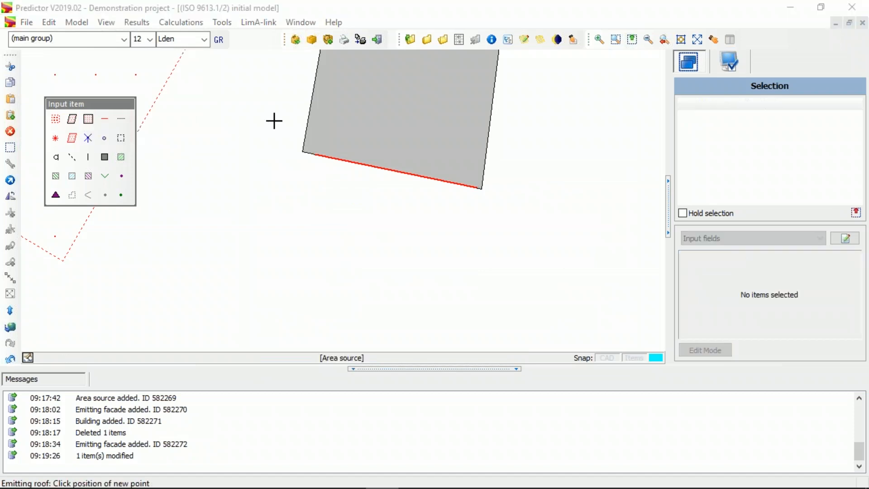
{"action": "left_click", "coordinate": [323, 73]}
{"action": "left_click", "coordinate": [310, 148]}
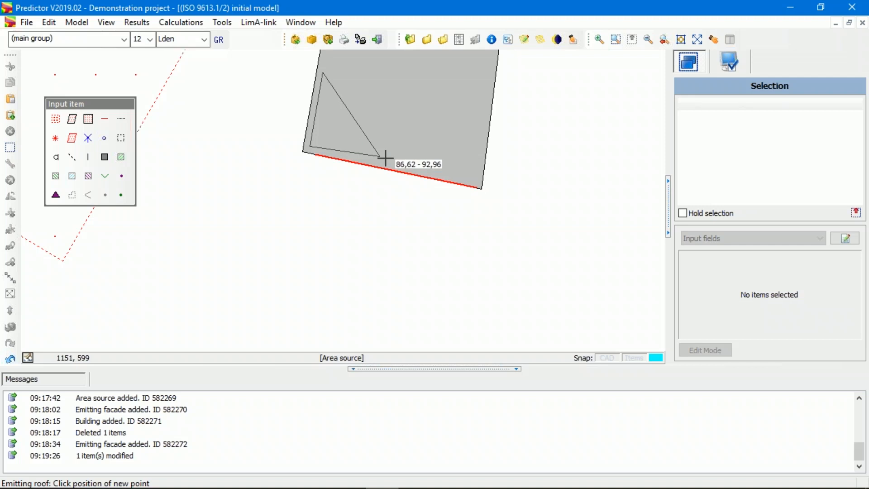
{"action": "left_click", "coordinate": [471, 179]}
{"action": "double_click", "coordinate": [481, 99]}
{"action": "left_click", "coordinate": [406, 160]}
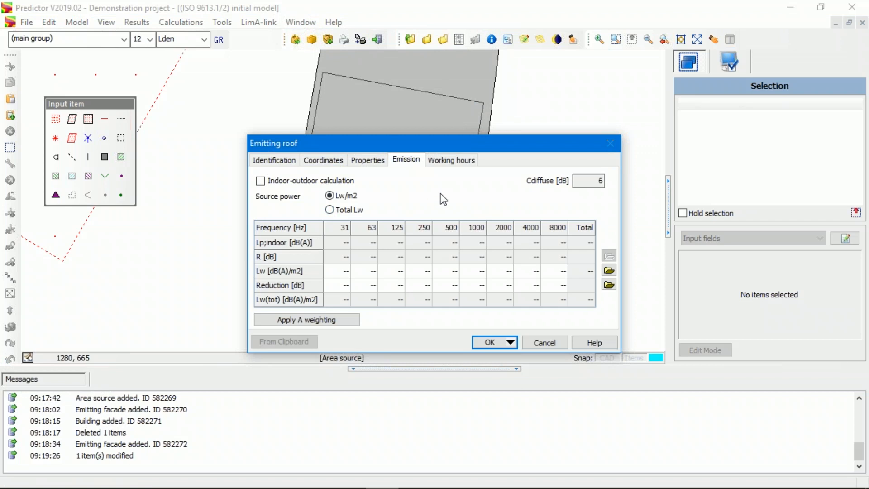
{"action": "left_click", "coordinate": [319, 156]}
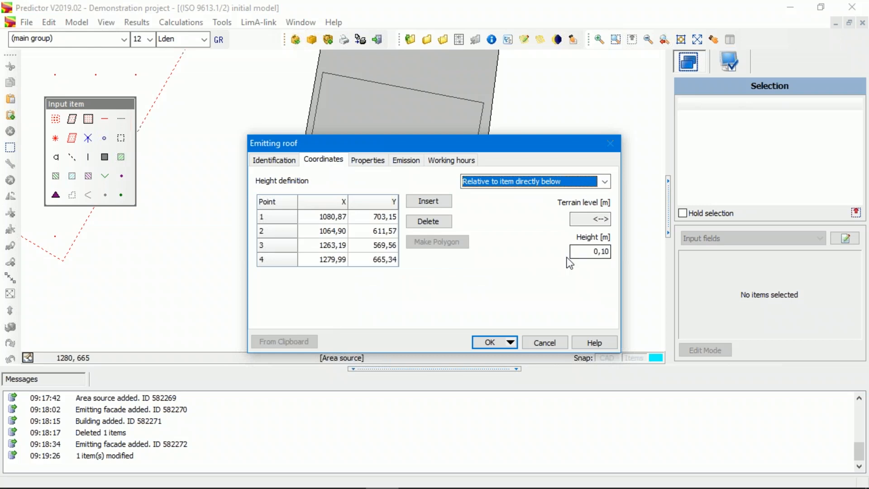
{"action": "left_click", "coordinate": [483, 339]}
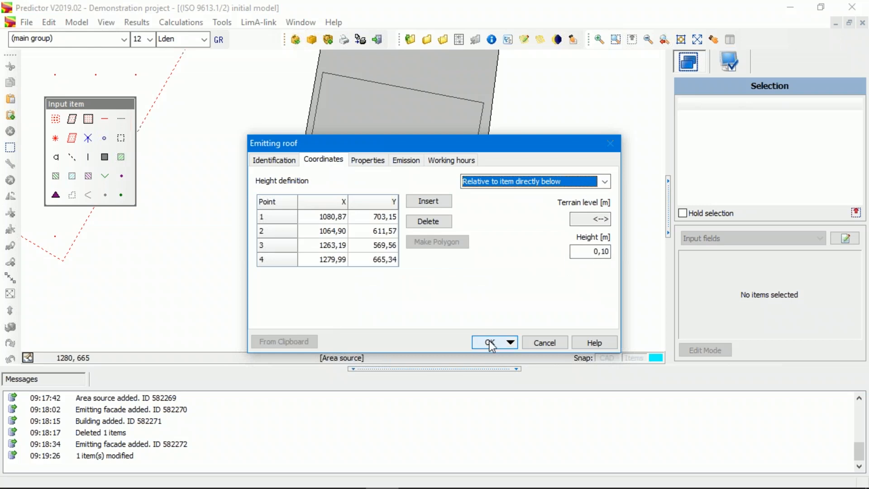
Inspect the emitting roof and emitting facade on the building in the 3D view
{"action": "left_click", "coordinate": [107, 23]}
{"action": "left_click", "coordinate": [129, 68]}
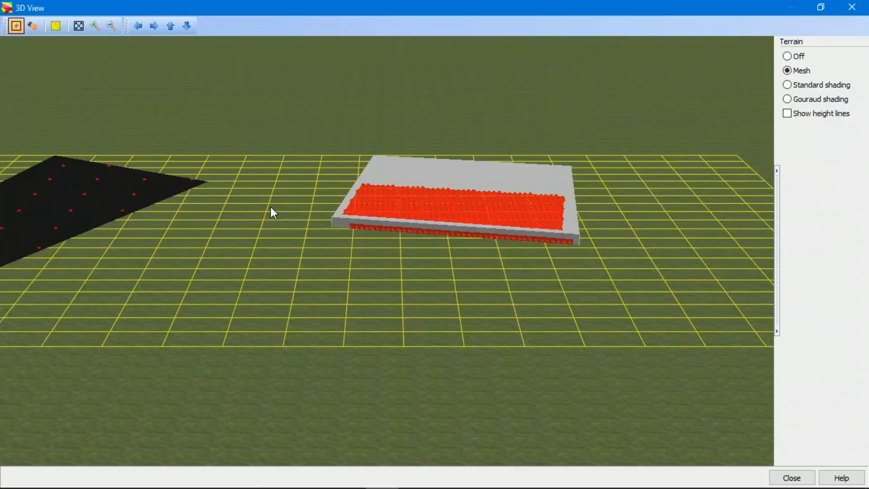
{"action": "scroll", "coordinate": [478, 205], "scroll_direction": "up", "scroll_amount": 5}
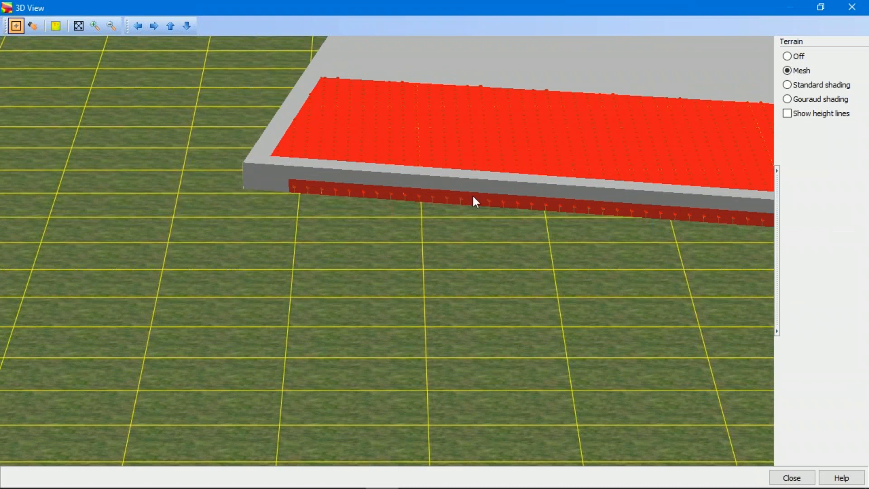
{"action": "left_click", "coordinate": [852, 7]}
Check the emitting roof's height definition and terrain level without changing them
{"action": "double_click", "coordinate": [390, 82]}
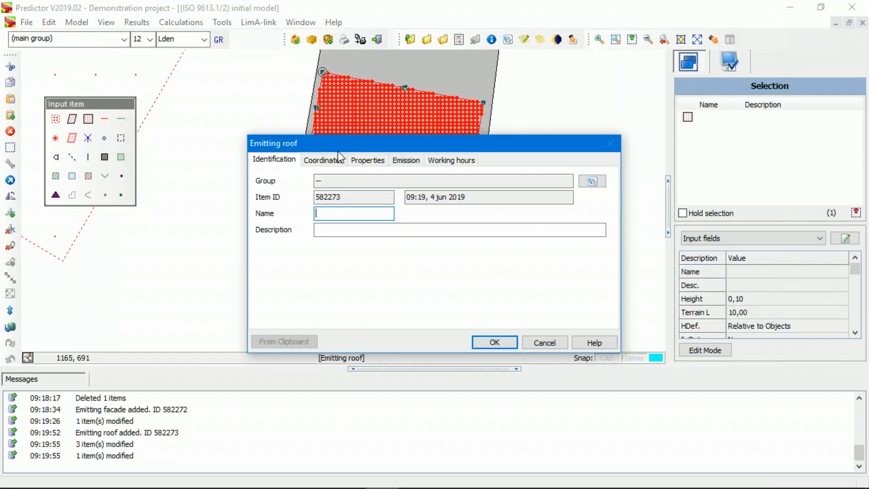
{"action": "left_click", "coordinate": [323, 159]}
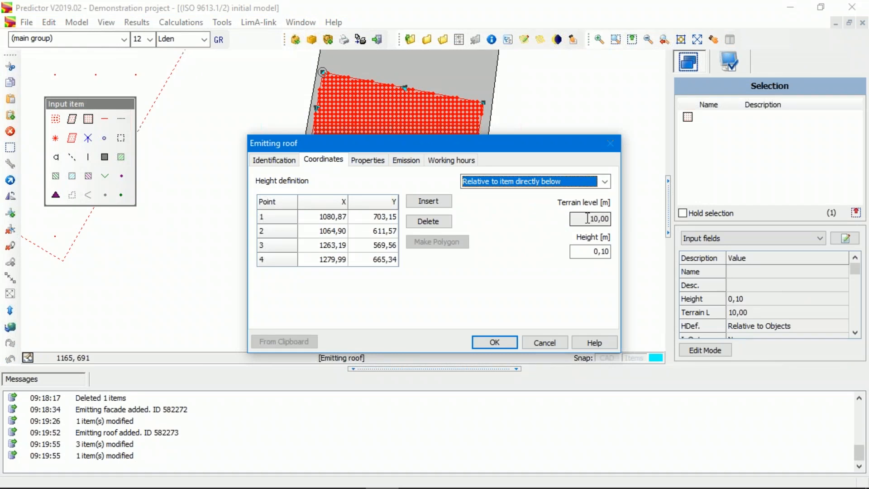
{"action": "left_click", "coordinate": [562, 343]}
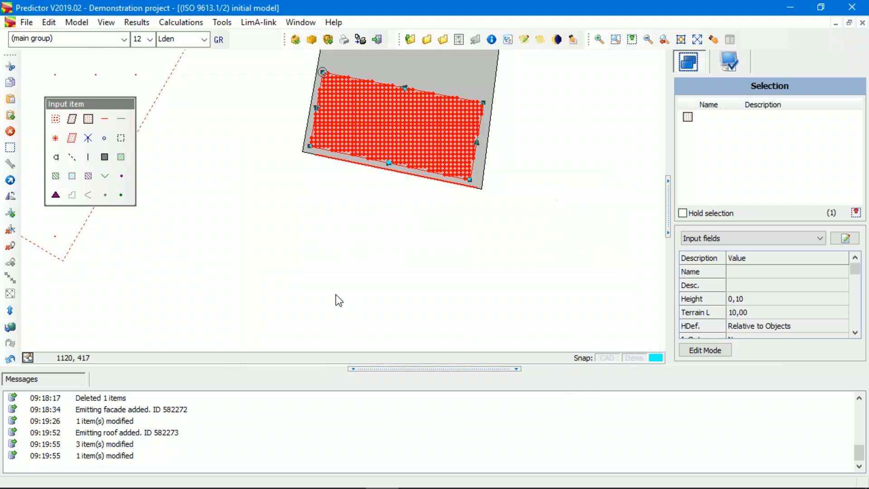
Draw a bent five-point line source about 513 m long below the building, running from about (857, 433) to (1327, 534)
{"action": "left_click", "coordinate": [105, 120]}
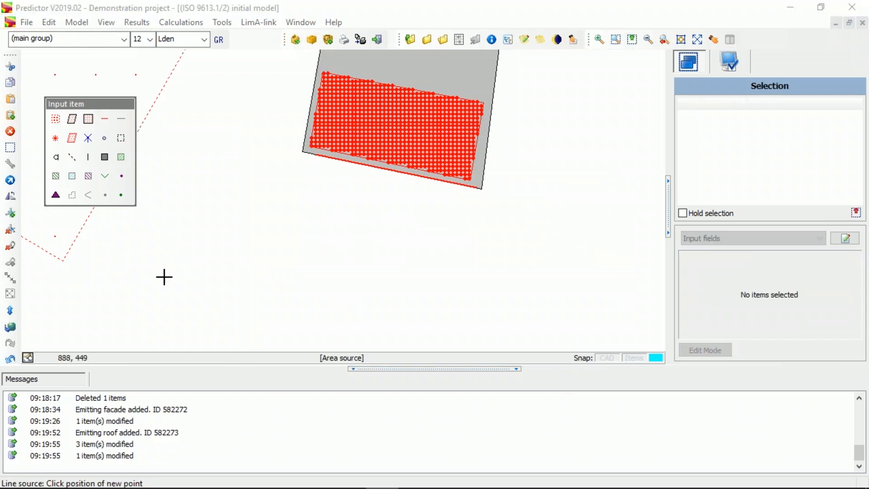
{"action": "left_click", "coordinate": [142, 289]}
{"action": "left_click", "coordinate": [247, 213]}
{"action": "left_click", "coordinate": [446, 242]}
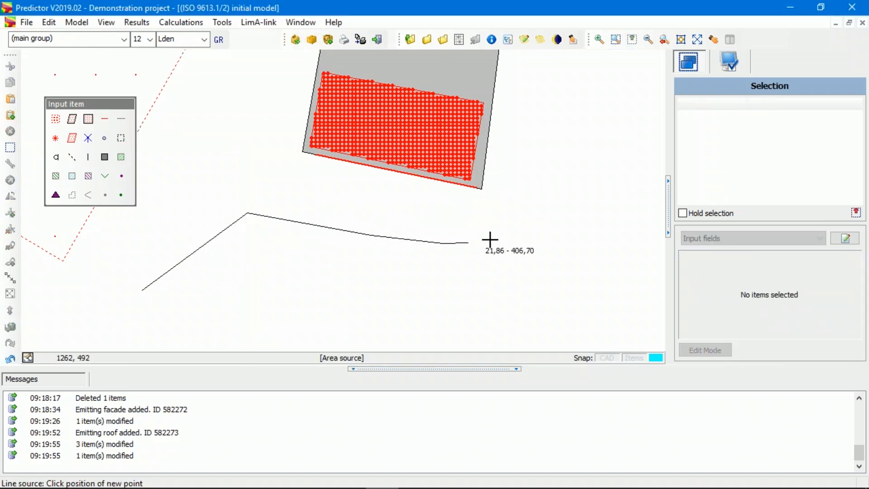
{"action": "double_click", "coordinate": [520, 208]}
Review the line source's coordinates, source spacing, emission and working hours, and add it with the default settings
{"action": "left_click", "coordinate": [327, 176]}
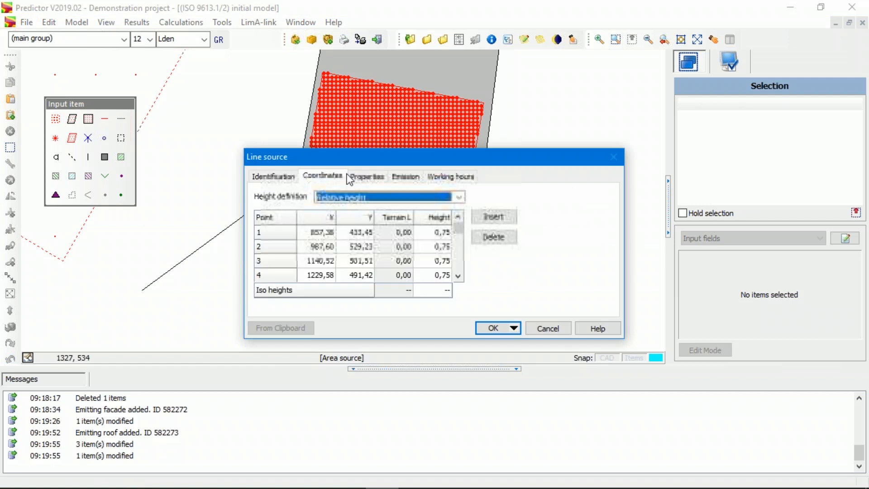
{"action": "left_click", "coordinate": [363, 177]}
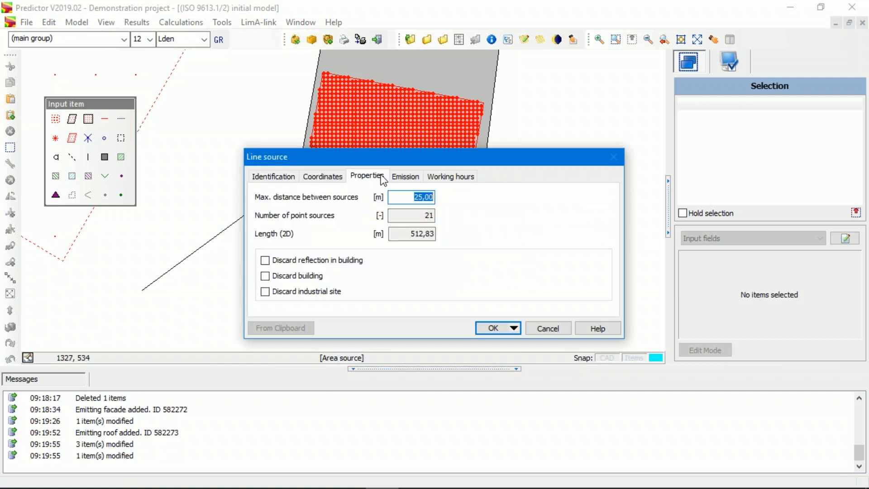
{"action": "left_click", "coordinate": [409, 199]}
{"action": "left_click_drag", "start_coordinate": [405, 200], "coordinate": [478, 200]}
{"action": "left_click", "coordinate": [412, 177]}
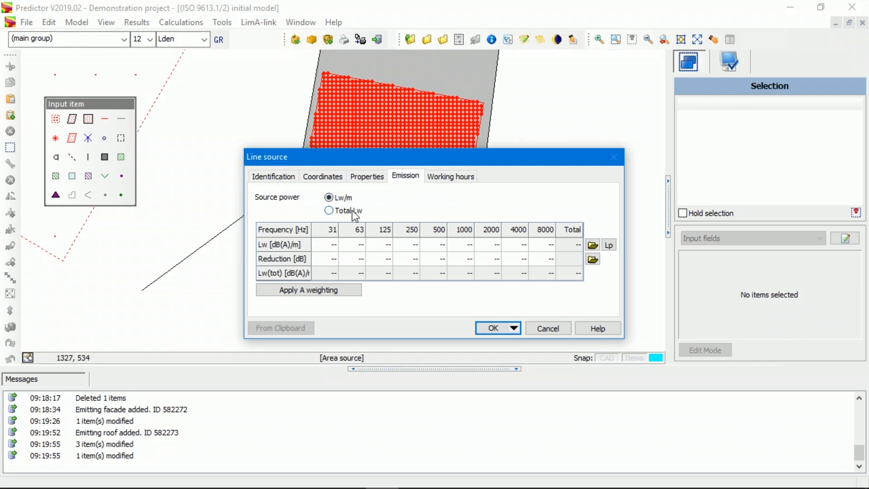
{"action": "left_click", "coordinate": [438, 178]}
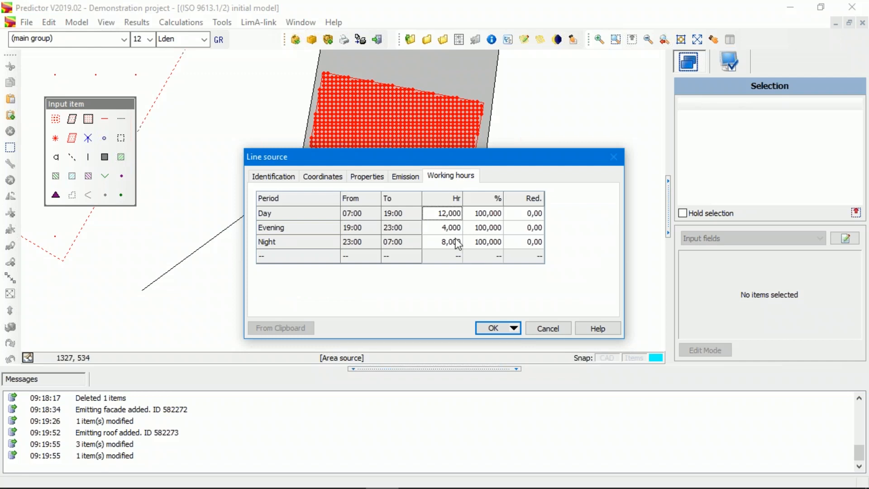
{"action": "left_click", "coordinate": [409, 180]}
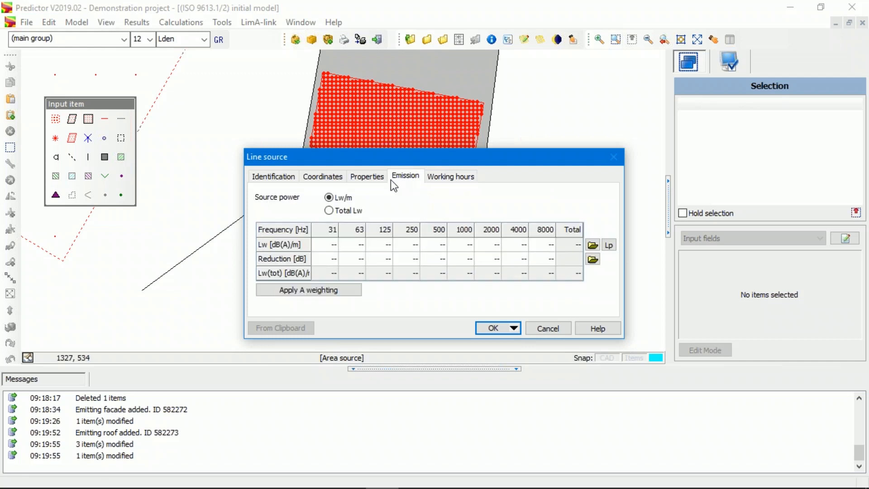
{"action": "left_click", "coordinate": [367, 180]}
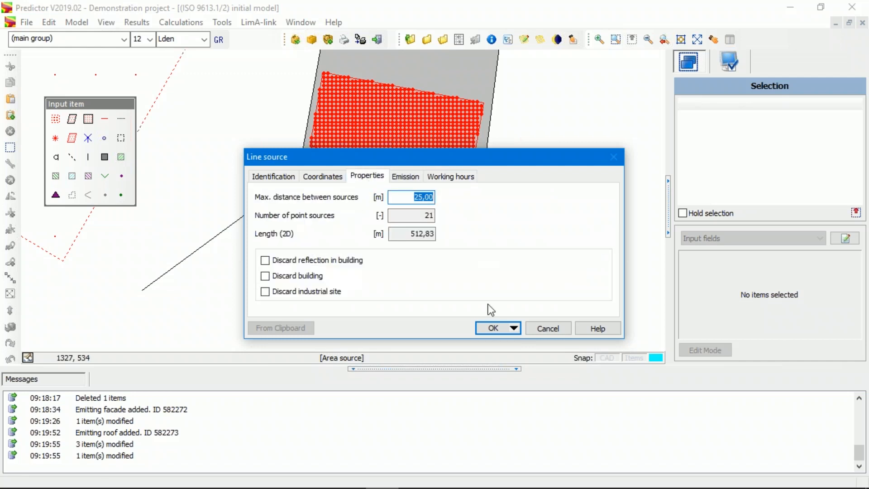
{"action": "left_click", "coordinate": [492, 329]}
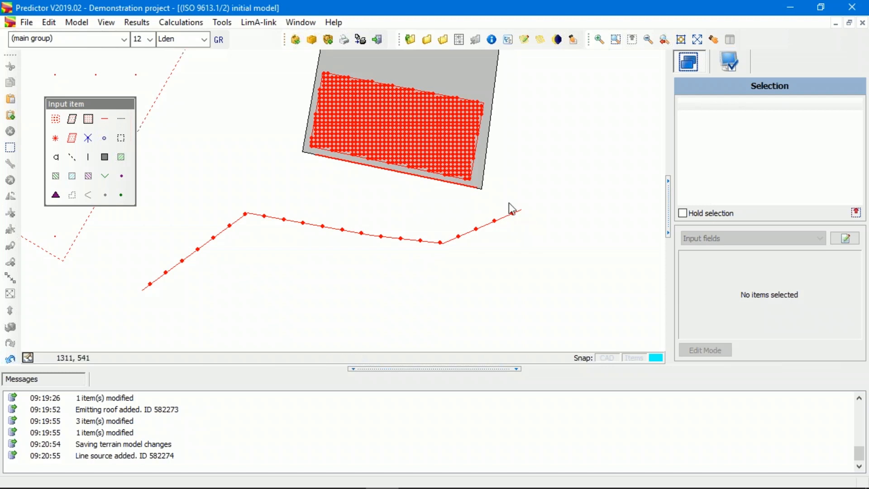
Set the line source's maximum distance between sources to 75 m and deselect it
{"action": "double_click", "coordinate": [402, 238]}
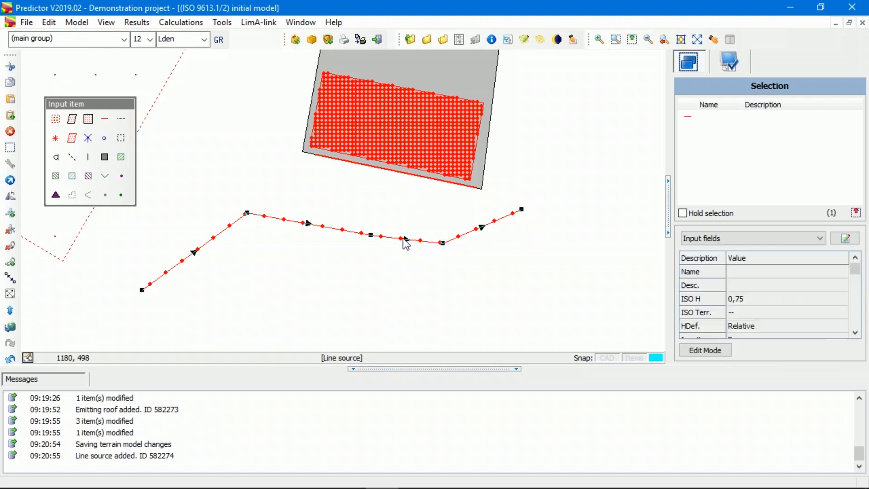
{"action": "left_click", "coordinate": [382, 181]}
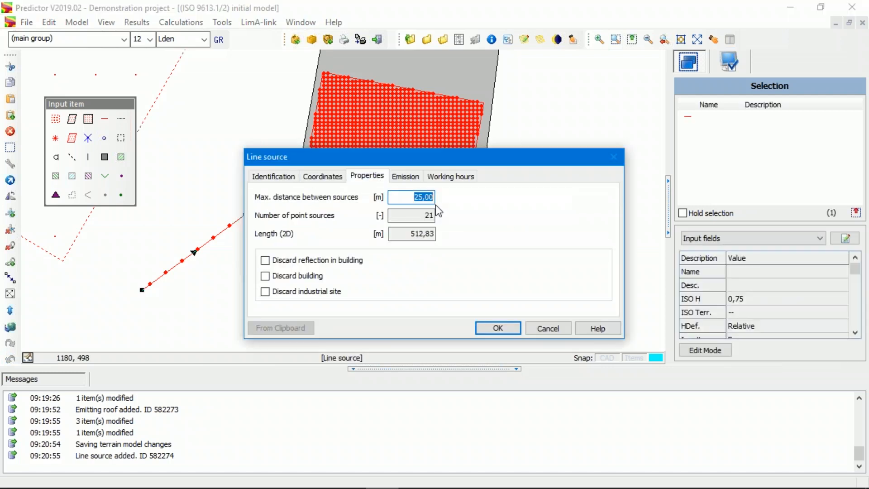
{"action": "type", "text": "75"}
{"action": "key", "text": "Tab"}
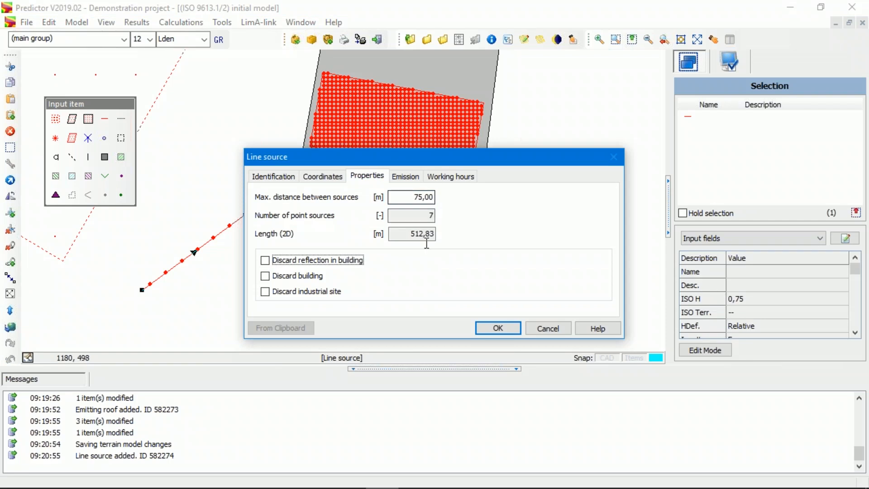
{"action": "left_click", "coordinate": [497, 327]}
{"action": "left_click", "coordinate": [419, 272]}
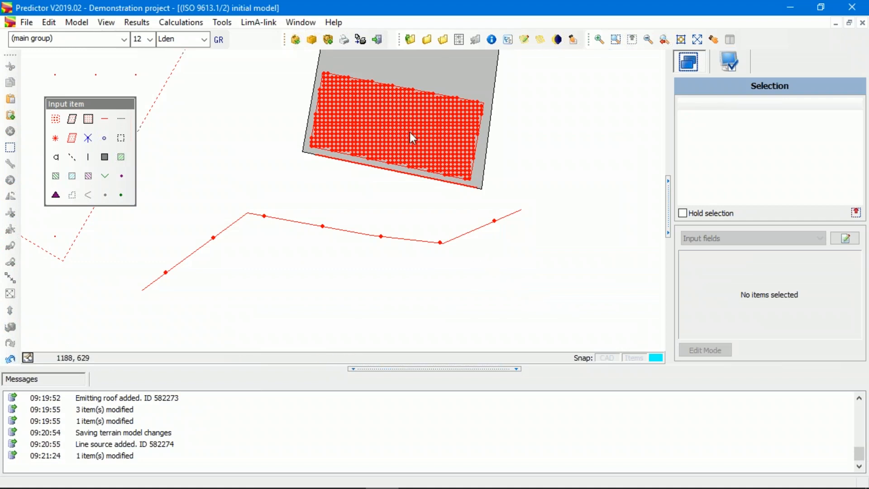
Set the emitting roof's distance between point sources to 25 m in both X and Y and deselect it
{"action": "double_click", "coordinate": [414, 93]}
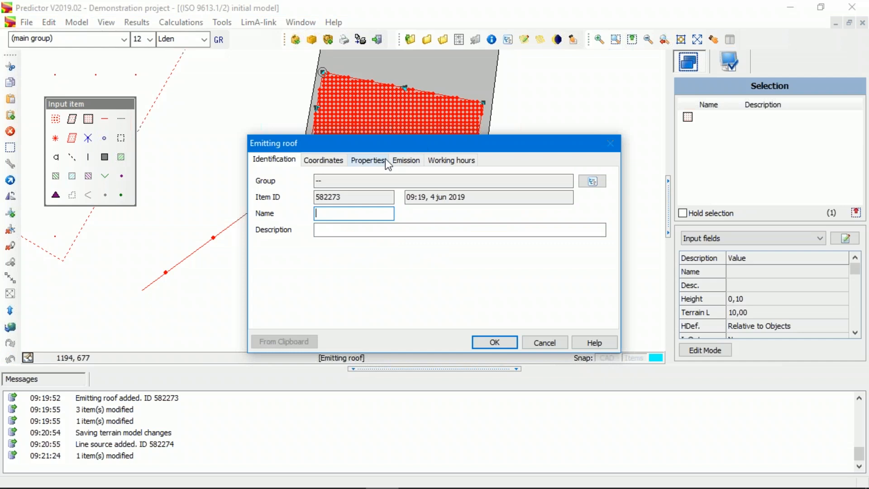
{"action": "left_click", "coordinate": [385, 159]}
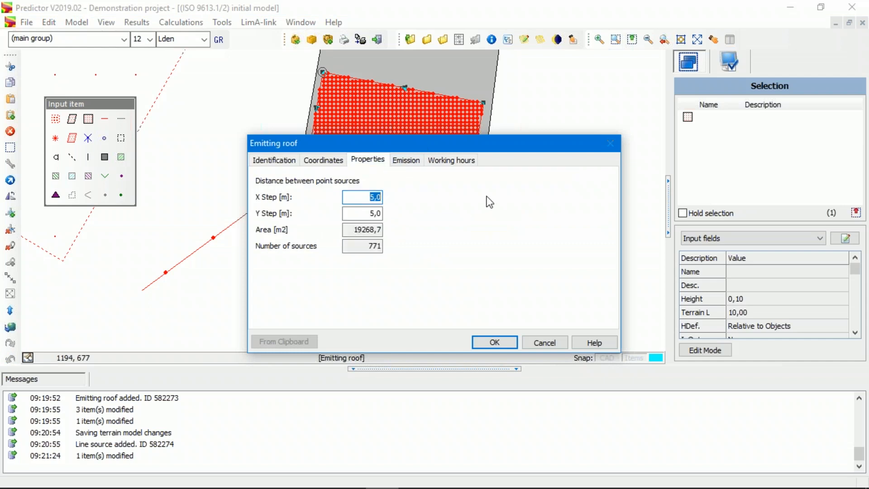
{"action": "type", "text": "25"}
{"action": "key", "text": "Tab"}
{"action": "type", "text": "25"}
{"action": "key", "text": "Tab"}
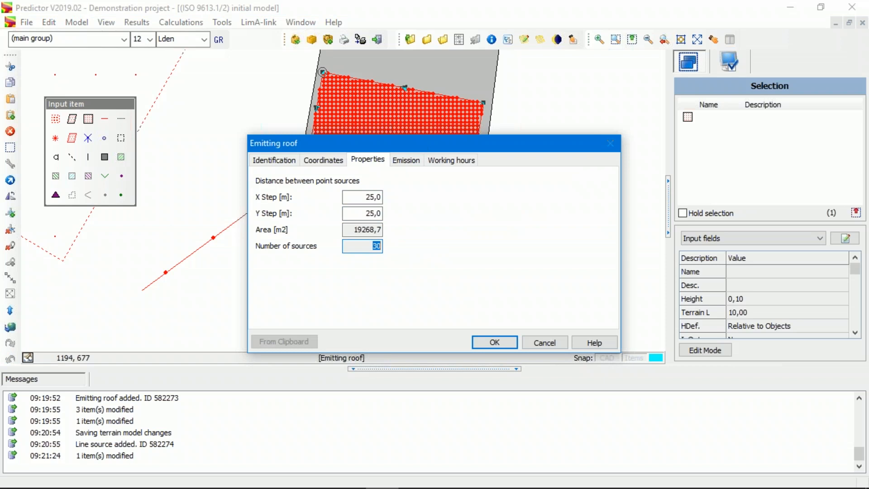
{"action": "left_click", "coordinate": [511, 344]}
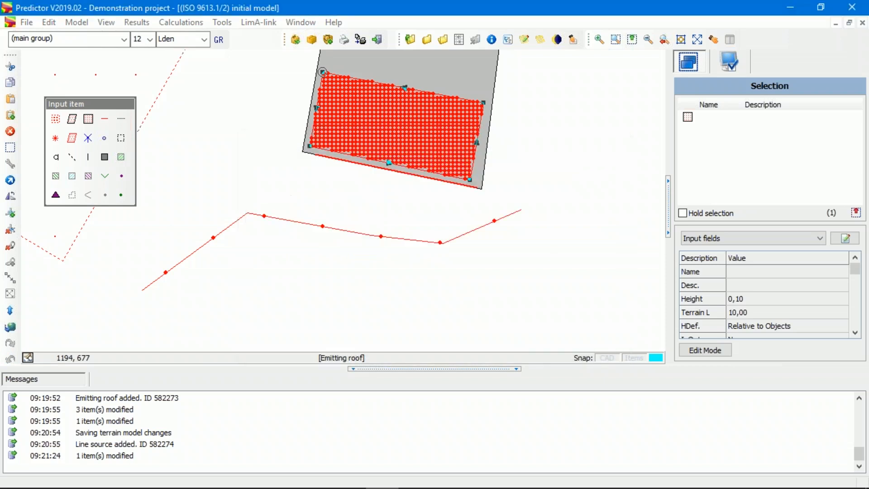
{"action": "left_click", "coordinate": [518, 138]}
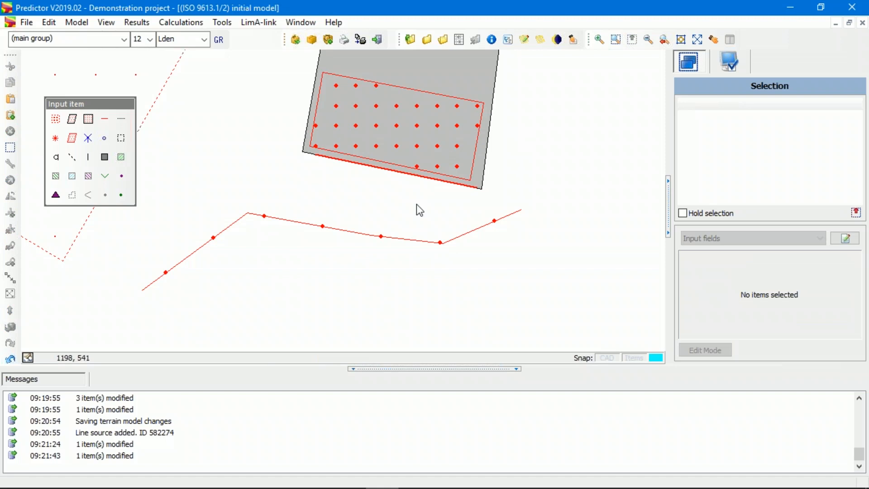
Check the emitting roof's X and Y source spacing and close its properties without changing anything
{"action": "double_click", "coordinate": [428, 96]}
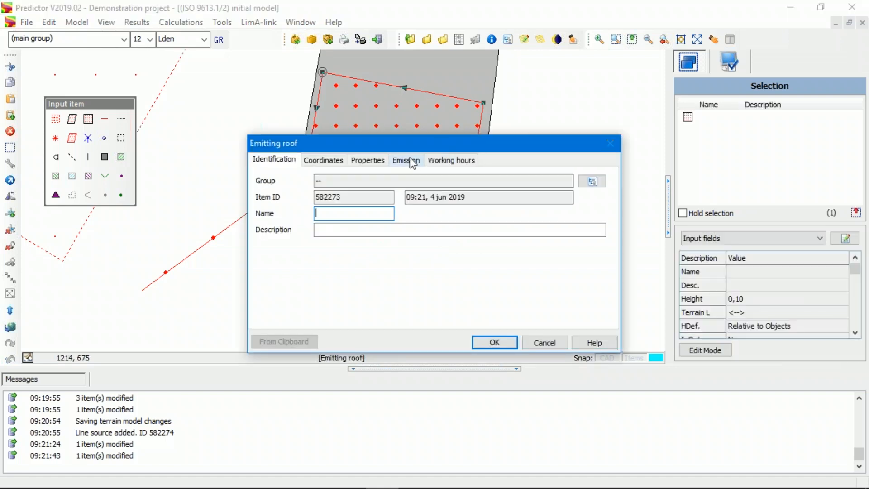
{"action": "left_click", "coordinate": [368, 160]}
{"action": "left_click", "coordinate": [378, 214]}
{"action": "left_click", "coordinate": [377, 197]}
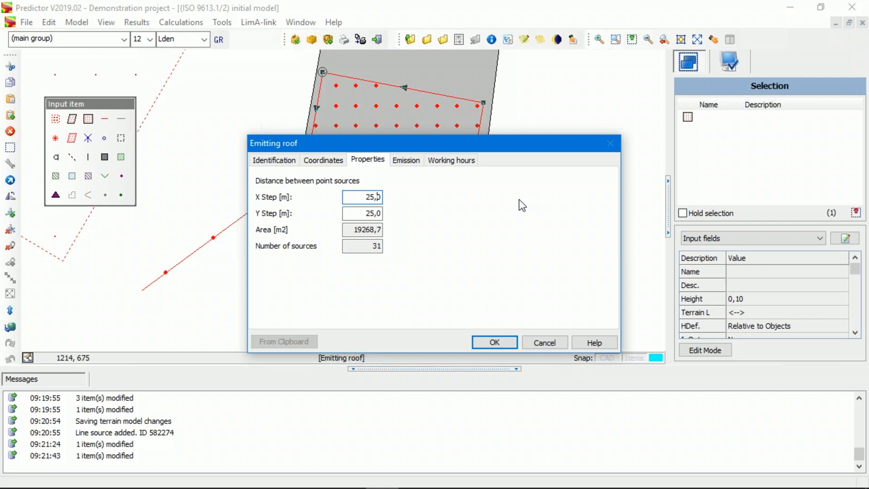
{"action": "left_click", "coordinate": [547, 344]}
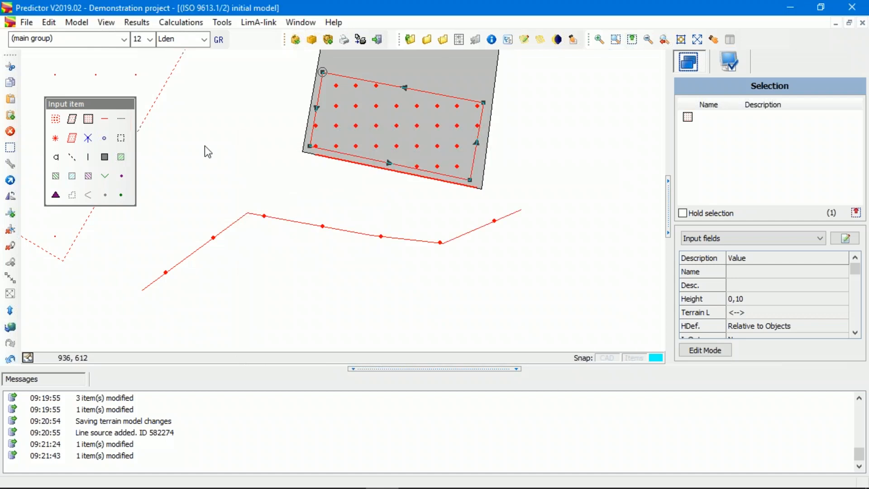
Draw a bent moving source about 496 m long below the line source, from about (914, 402) to (1366, 507)
{"action": "left_click", "coordinate": [120, 125]}
{"action": "left_click", "coordinate": [187, 315]}
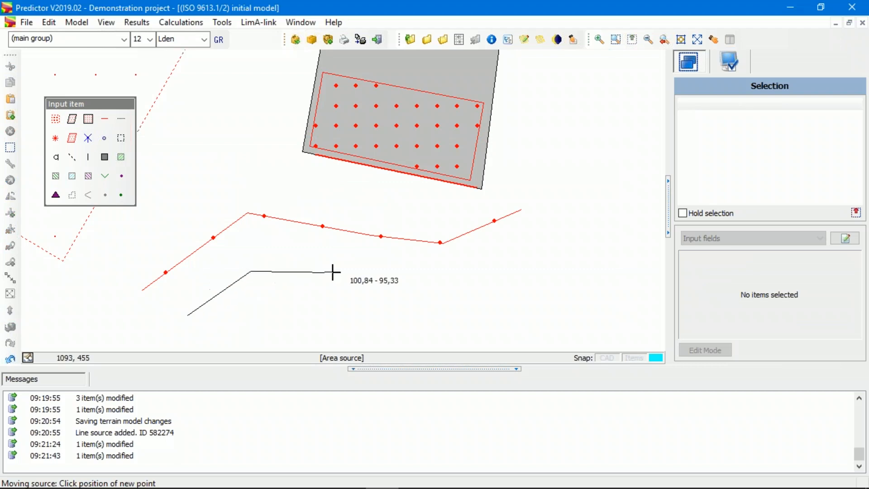
{"action": "left_click", "coordinate": [466, 292]}
{"action": "double_click", "coordinate": [553, 231]}
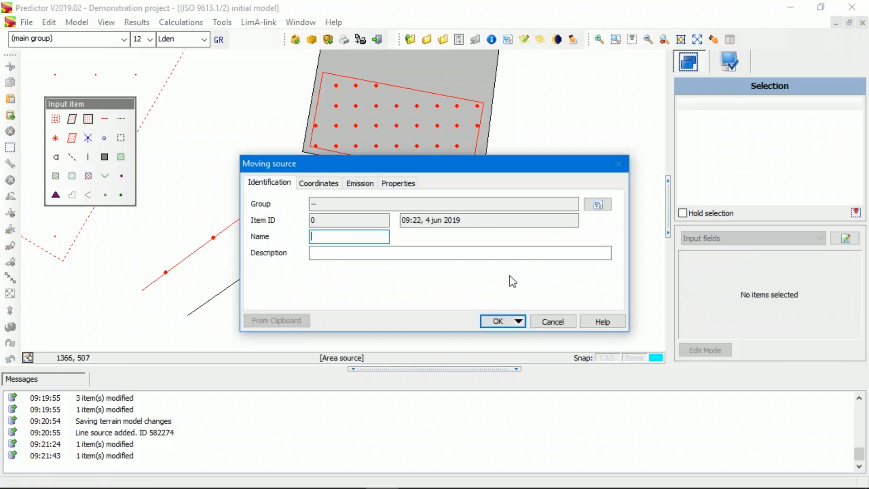
Review the moving source's coordinates and load the catalogue spectrum "CNOSSOS-EU medium vehicle 50 km/h [dB(A)]" as its sound power
{"action": "left_click", "coordinate": [321, 184]}
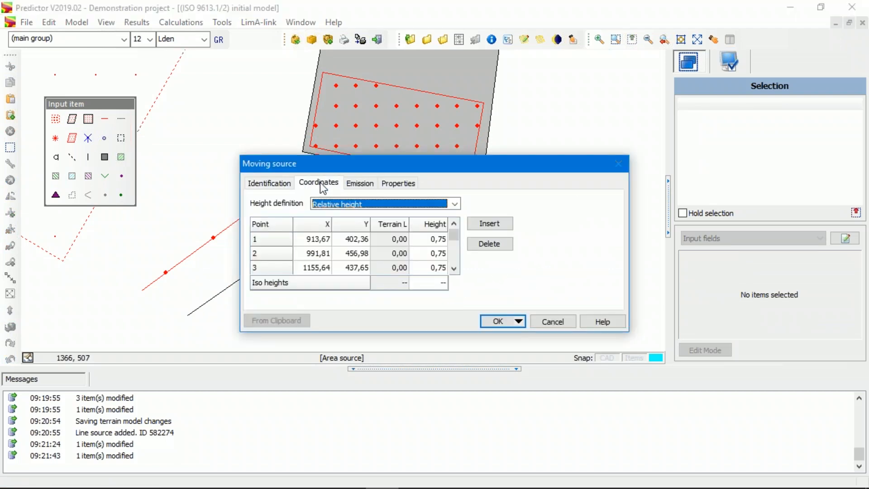
{"action": "left_click", "coordinate": [361, 183]}
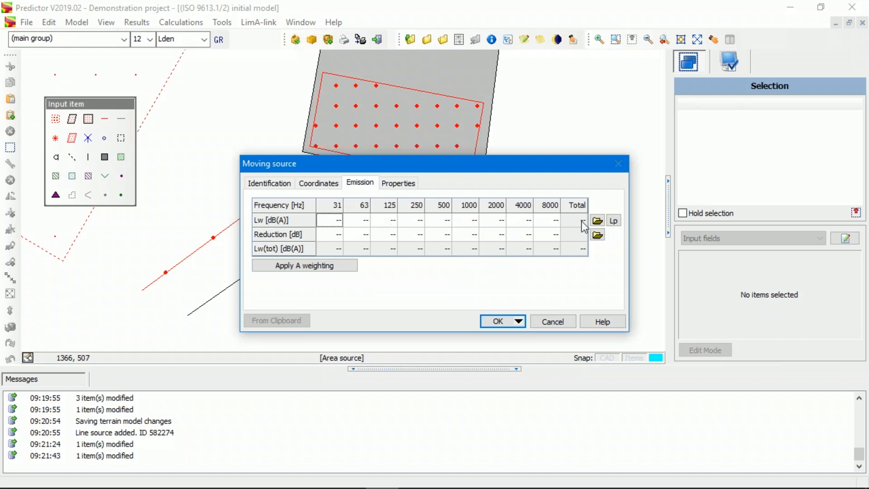
{"action": "left_click", "coordinate": [598, 221]}
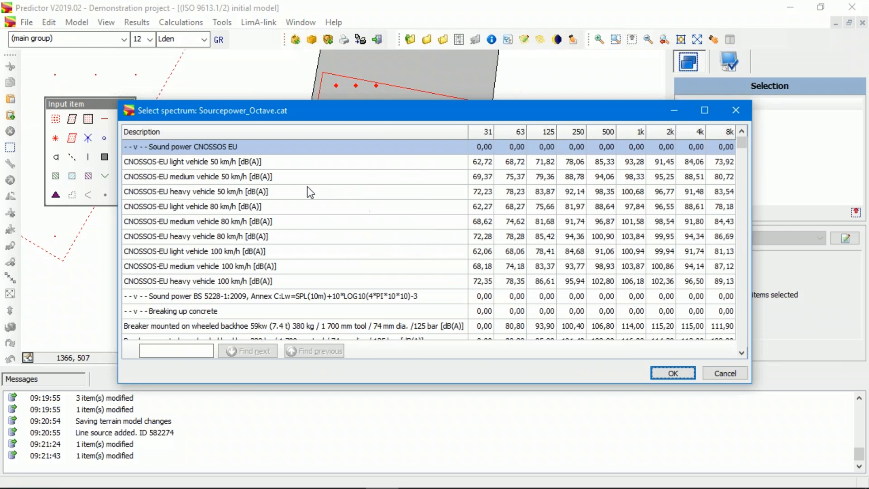
{"action": "left_click", "coordinate": [267, 174]}
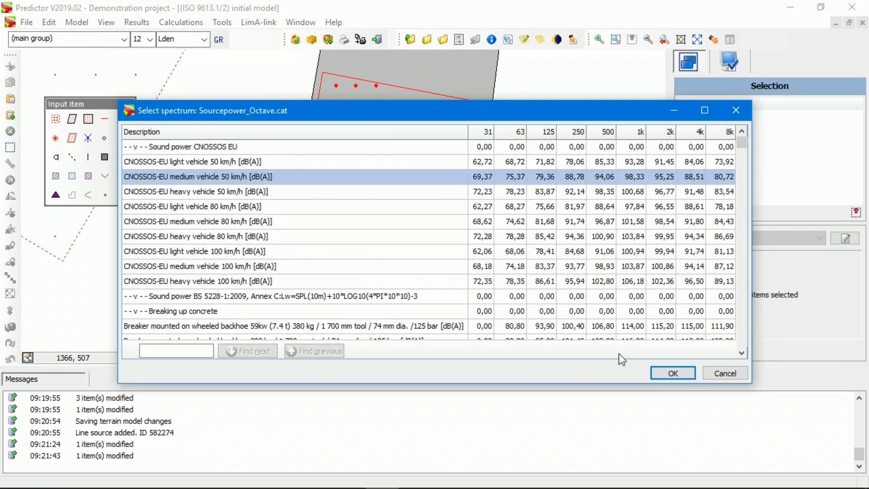
{"action": "left_click", "coordinate": [673, 374]}
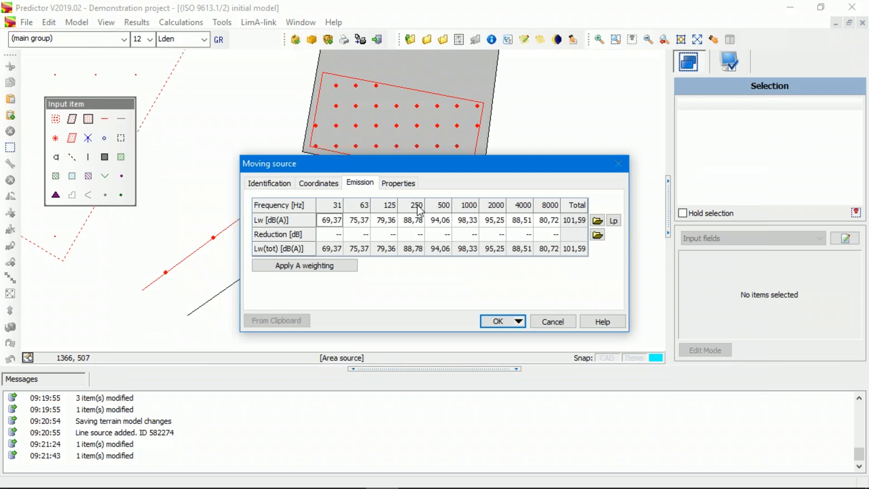
Set the moving source's average velocity to 50 km/h and flows to 100 day, 20 evening and 2 night, and add it
{"action": "left_click", "coordinate": [386, 186]}
{"action": "type", "text": "5"}
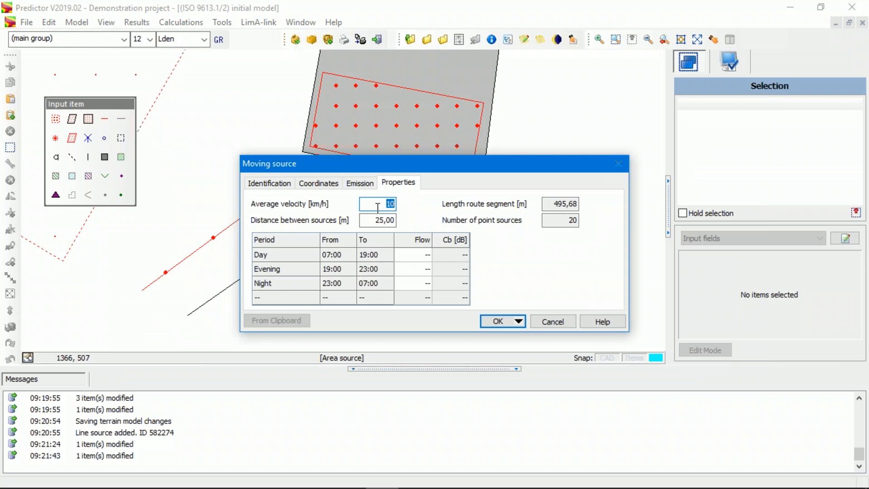
{"action": "type", "text": "0"}
{"action": "left_click", "coordinate": [387, 226]}
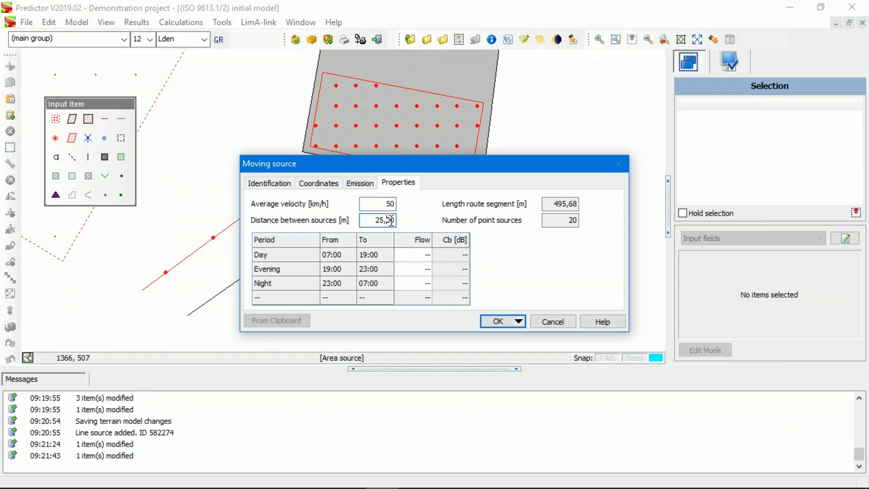
{"action": "left_click", "coordinate": [426, 256]}
{"action": "type", "text": "100"}
{"action": "key", "text": "Tab"}
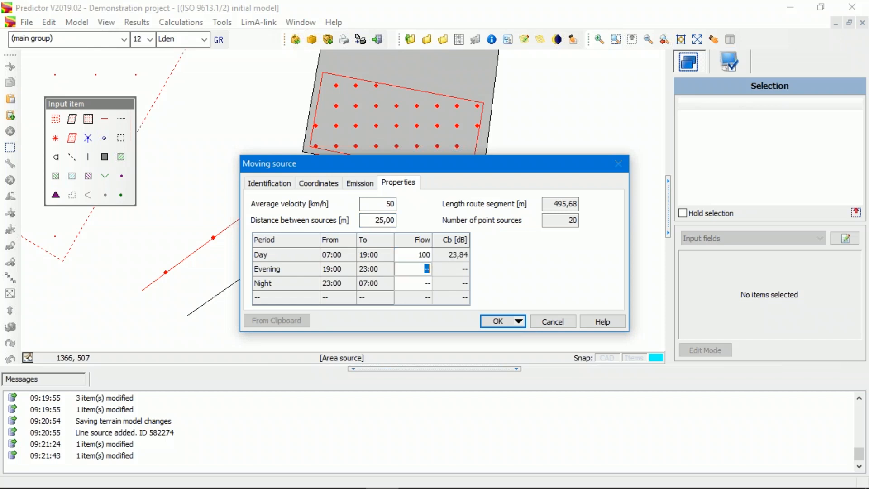
{"action": "type", "text": "20"}
{"action": "key", "text": "Tab"}
{"action": "type", "text": "2"}
{"action": "key", "text": "Up"}
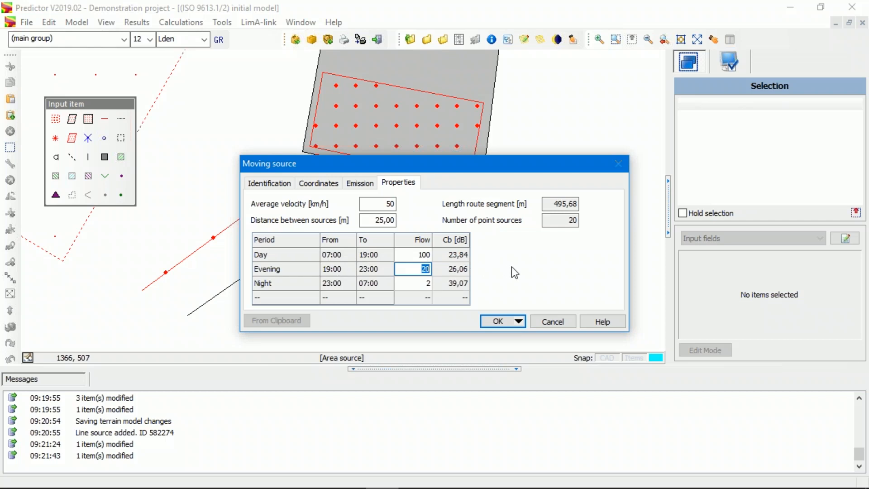
{"action": "left_click", "coordinate": [498, 321]}
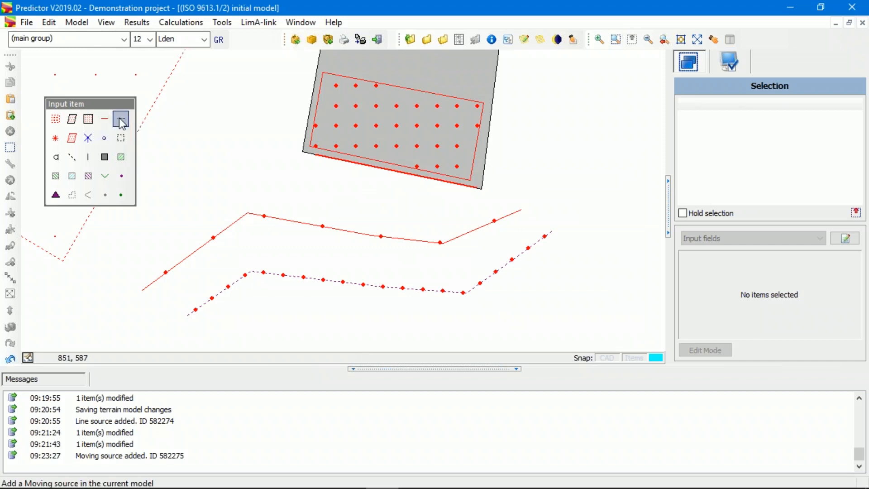
Place a point source beside the building at about (1369, 598) and keep its source type as Normal point source
{"action": "left_click", "coordinate": [56, 138]}
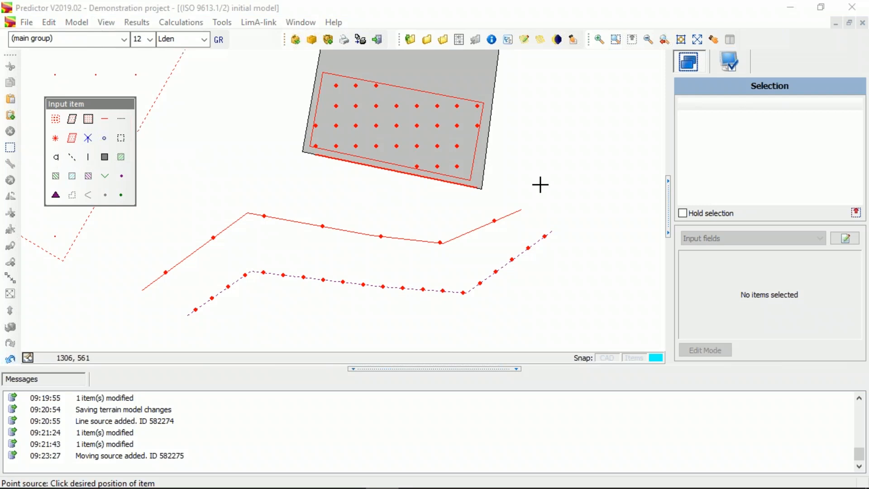
{"action": "left_click", "coordinate": [557, 155]}
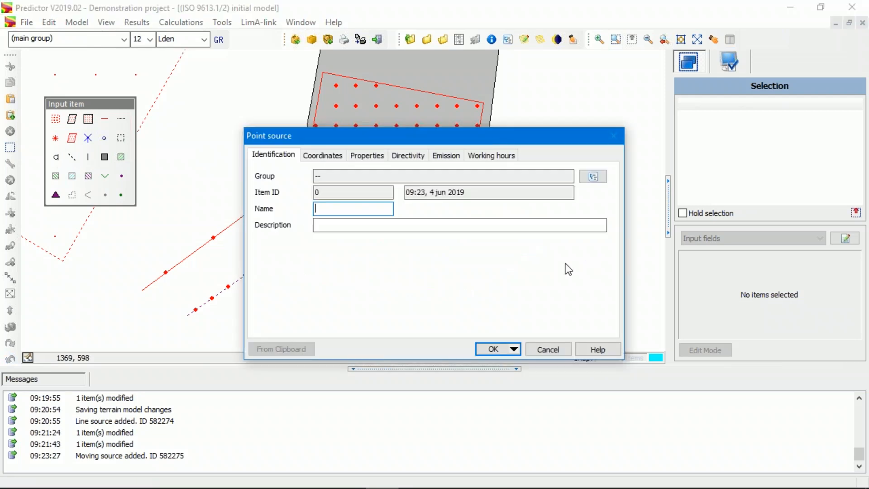
{"action": "left_click", "coordinate": [330, 156]}
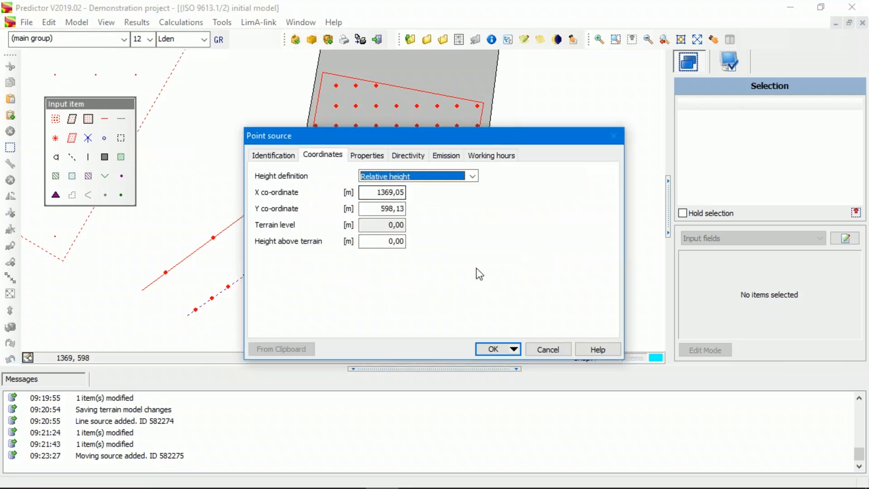
{"action": "left_click", "coordinate": [383, 155]}
{"action": "left_click", "coordinate": [457, 177]}
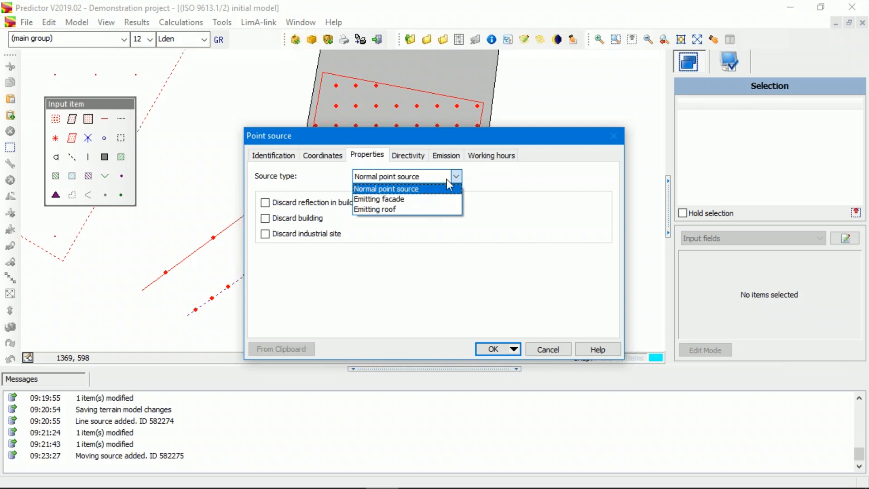
{"action": "left_click", "coordinate": [426, 190]}
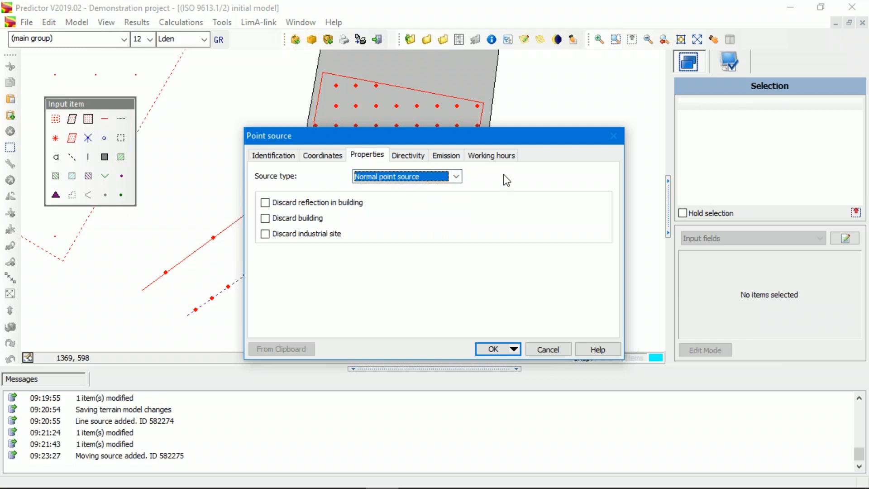
Review the point source's directivity options, emission and working hours, and add it with directivity calculation left at none
{"action": "left_click", "coordinate": [407, 156]}
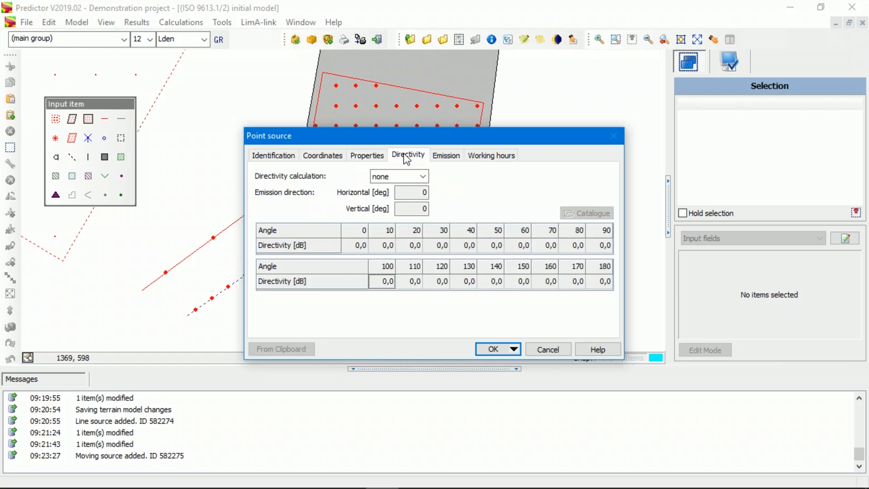
{"action": "left_click", "coordinate": [424, 176]}
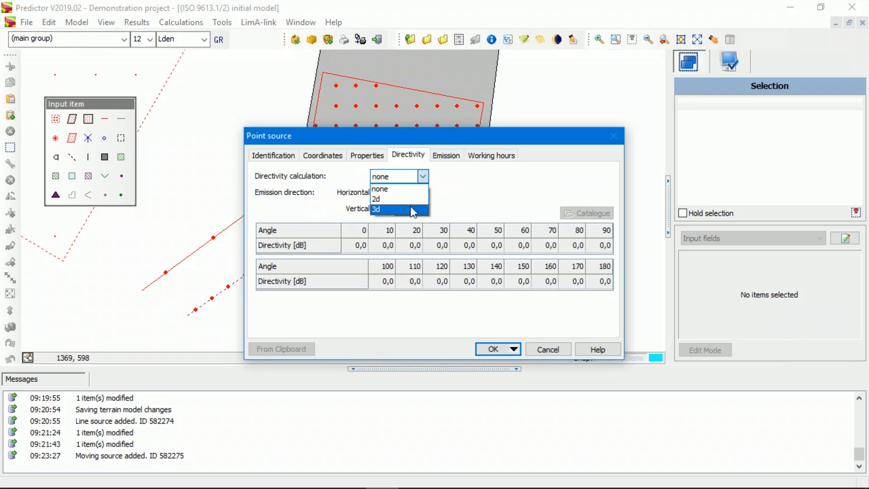
{"action": "left_click", "coordinate": [479, 205]}
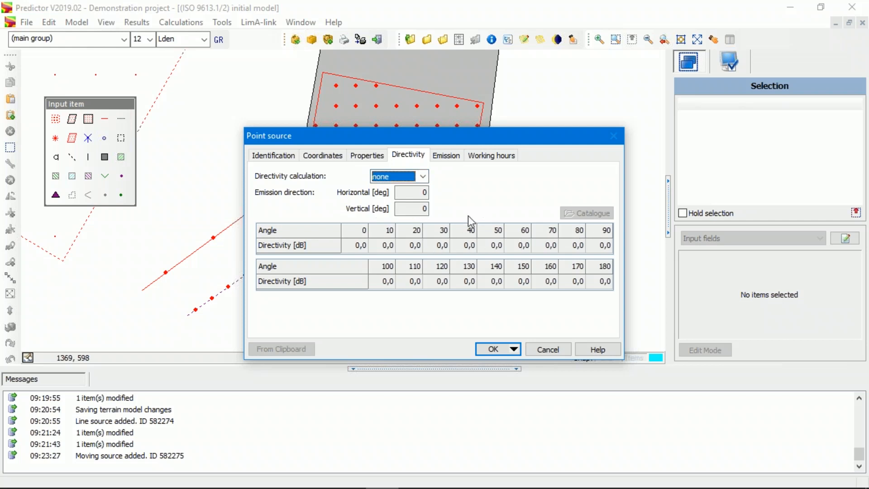
{"action": "left_click", "coordinate": [444, 156]}
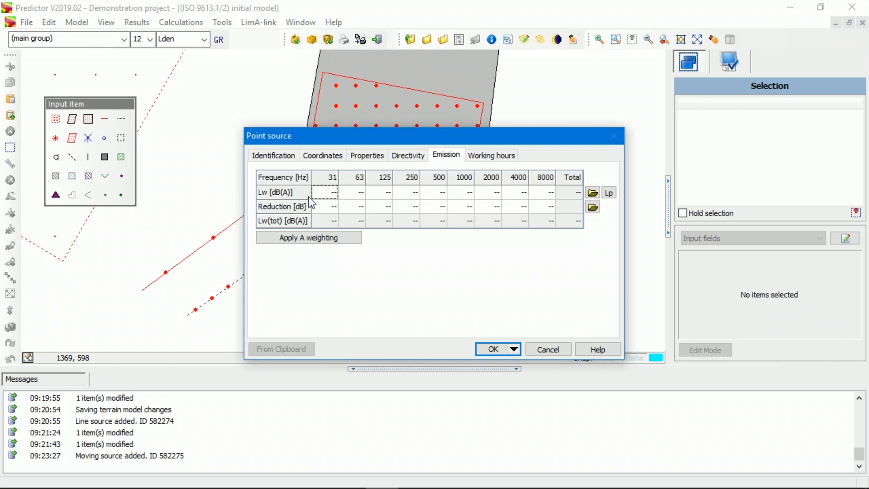
{"action": "left_click", "coordinate": [500, 158]}
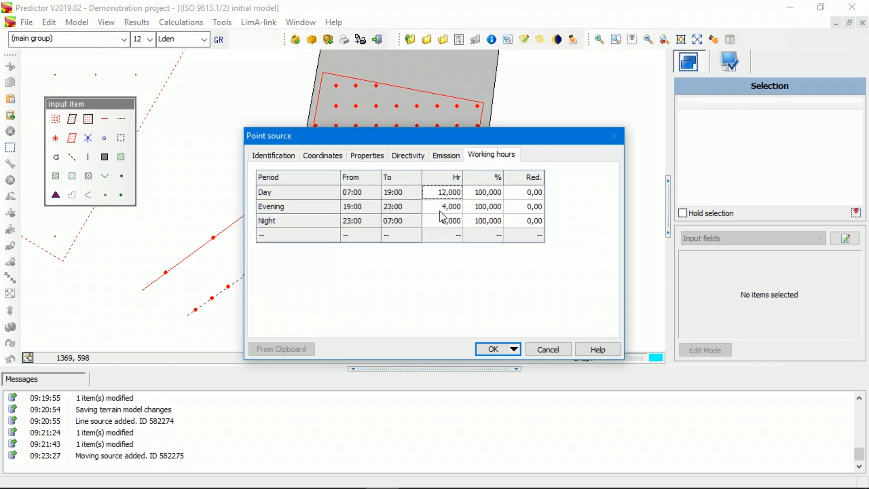
{"action": "left_click", "coordinate": [494, 349]}
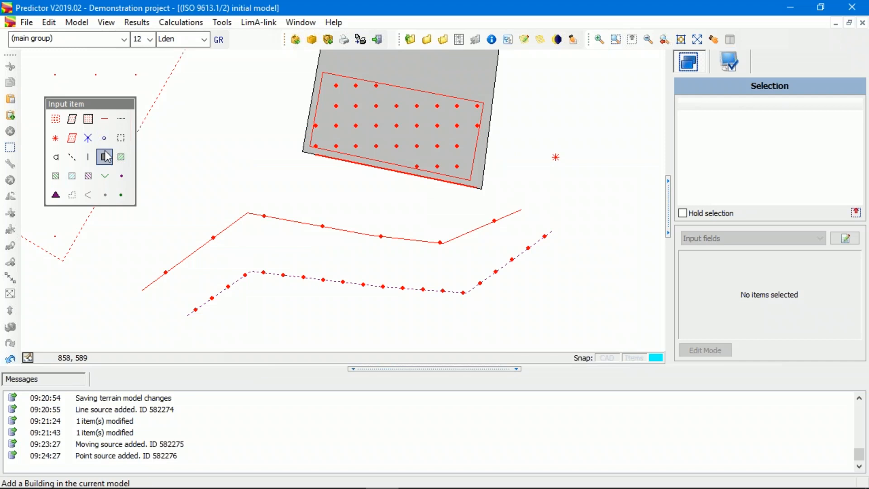
Draw a vertical area source about 92 m long beside the point source, from about (1411, 579) to (1414, 486)
{"action": "left_click", "coordinate": [74, 140]}
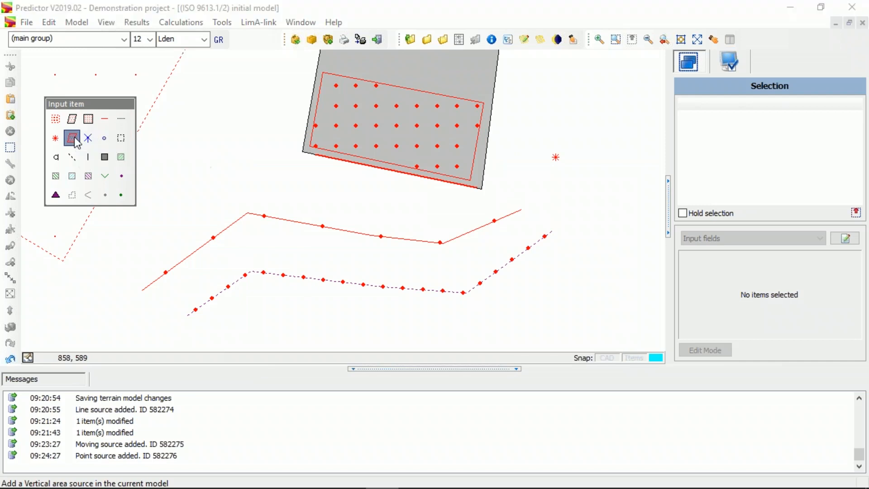
{"action": "left_click", "coordinate": [589, 172]}
{"action": "double_click", "coordinate": [590, 248]}
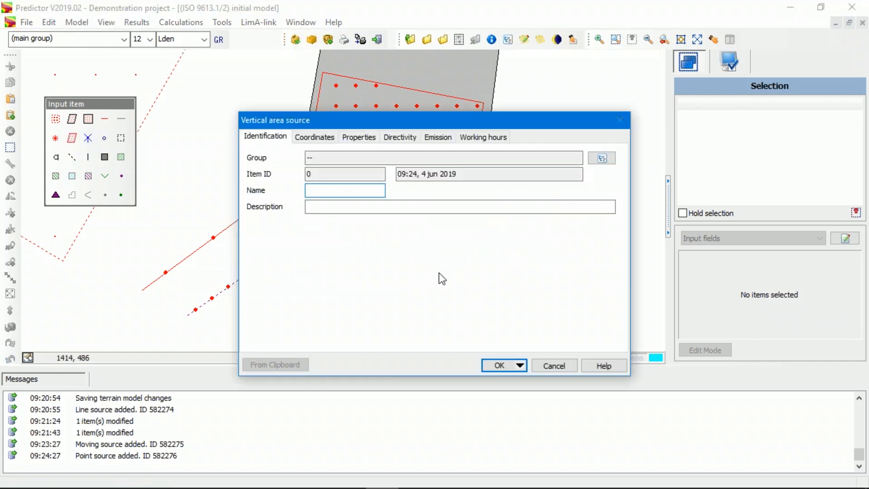
{"action": "left_click", "coordinate": [312, 141]}
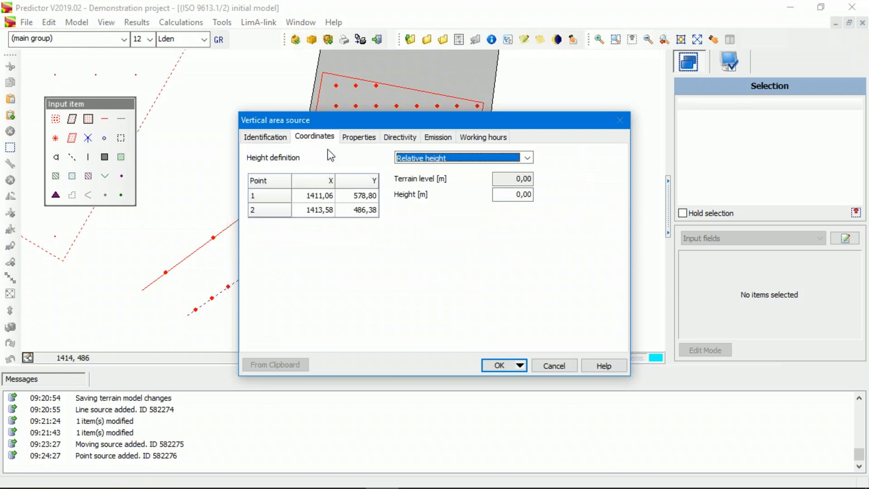
{"action": "double_click", "coordinate": [503, 194]}
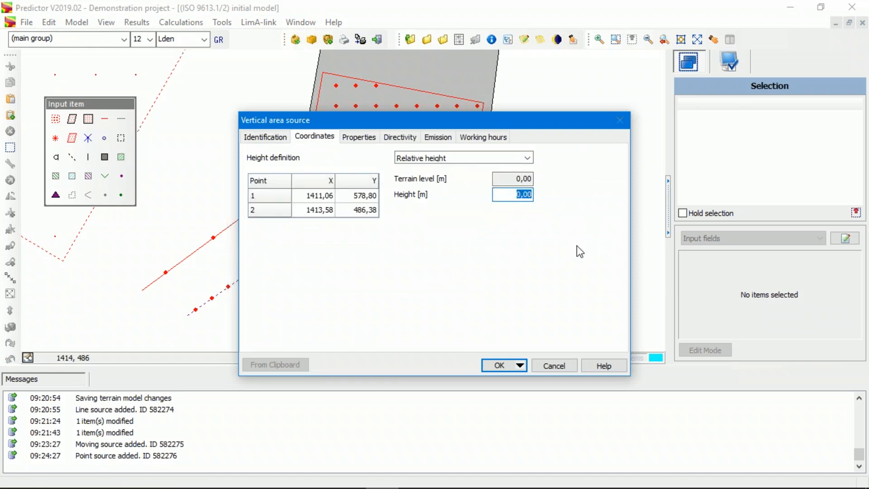
{"action": "type", "text": "5"}
{"action": "left_click", "coordinate": [504, 365]}
{"action": "left_click", "coordinate": [355, 139]}
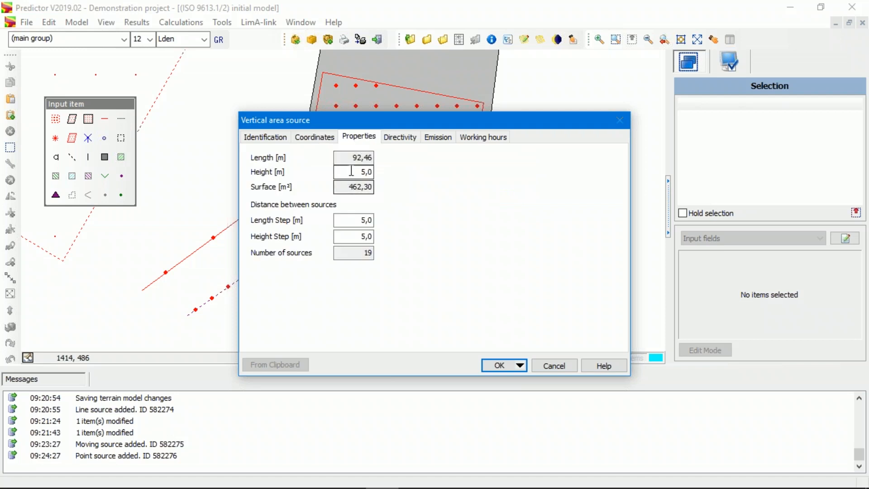
{"action": "left_click", "coordinate": [318, 138]}
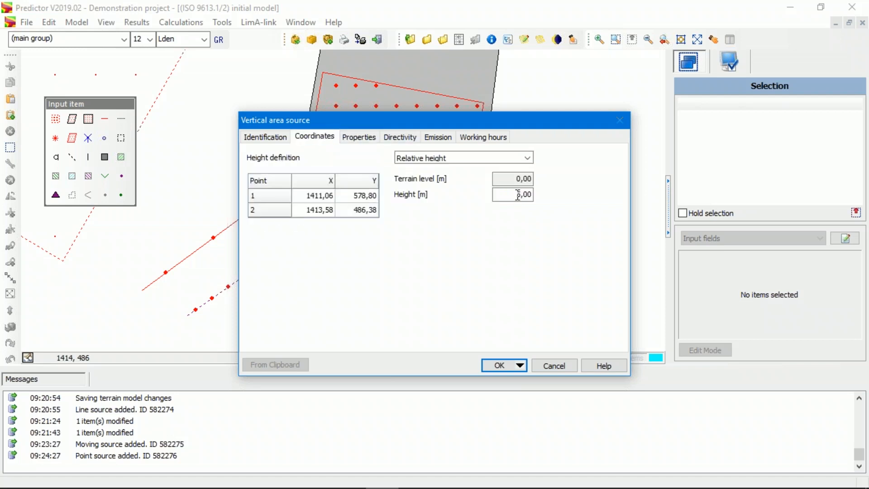
{"action": "double_click", "coordinate": [519, 197]}
{"action": "type", "text": "0"}
Review the vertical area source's properties, directivity options and emission, and add it with 5 m height and directivity calculation left at none
{"action": "left_click", "coordinate": [359, 136]}
{"action": "double_click", "coordinate": [377, 170]}
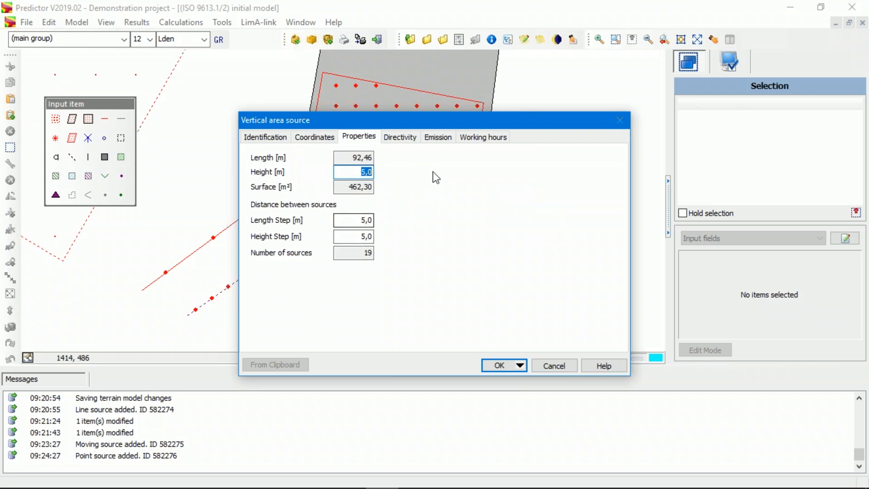
{"action": "left_click", "coordinate": [409, 137]}
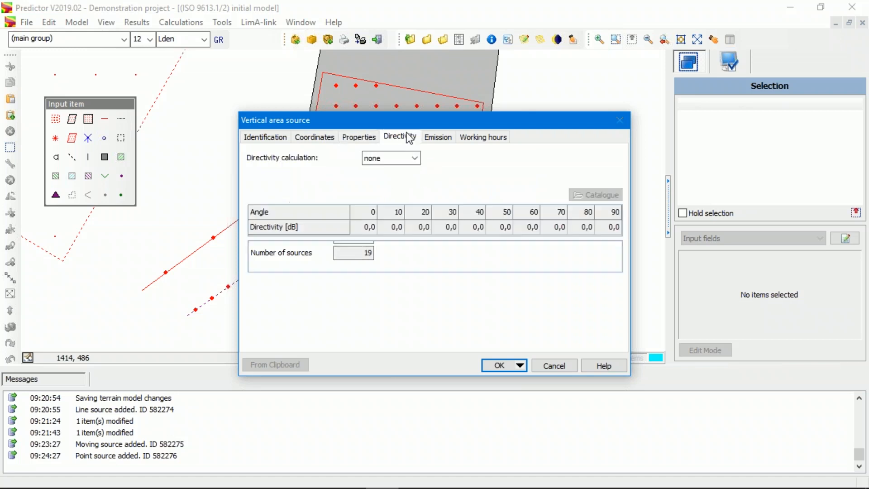
{"action": "left_click", "coordinate": [415, 157]}
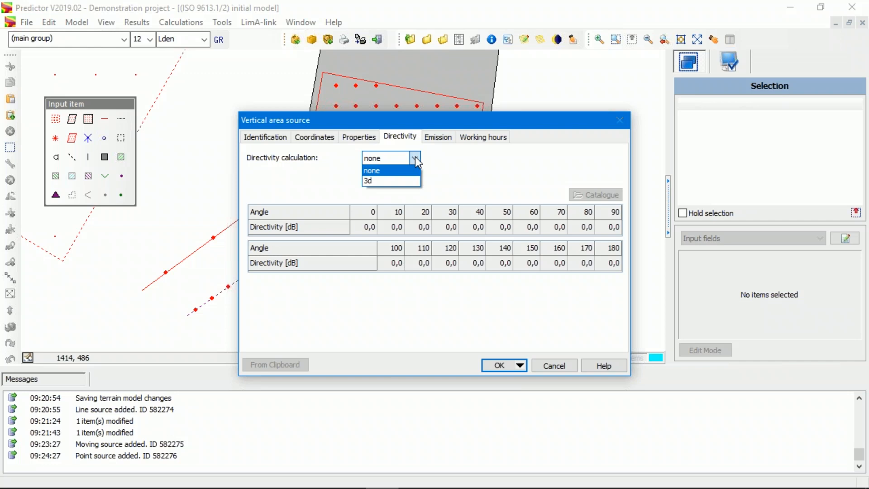
{"action": "left_click", "coordinate": [415, 157]}
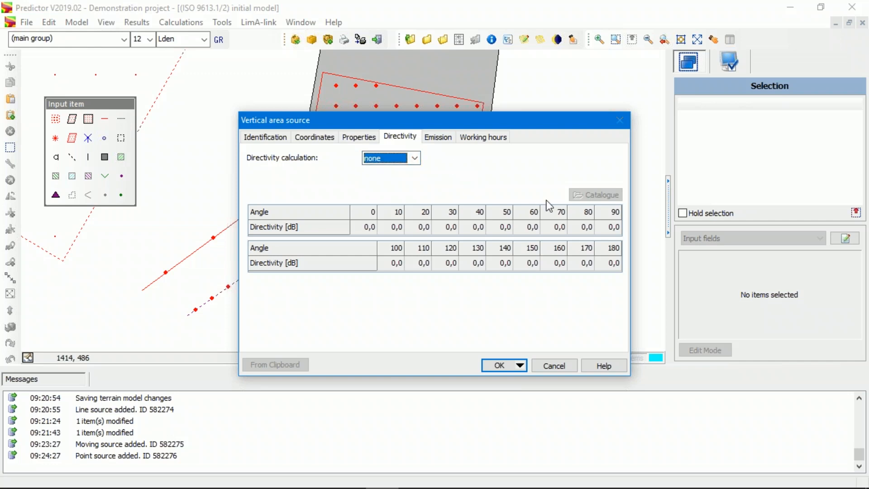
{"action": "left_click", "coordinate": [450, 140]}
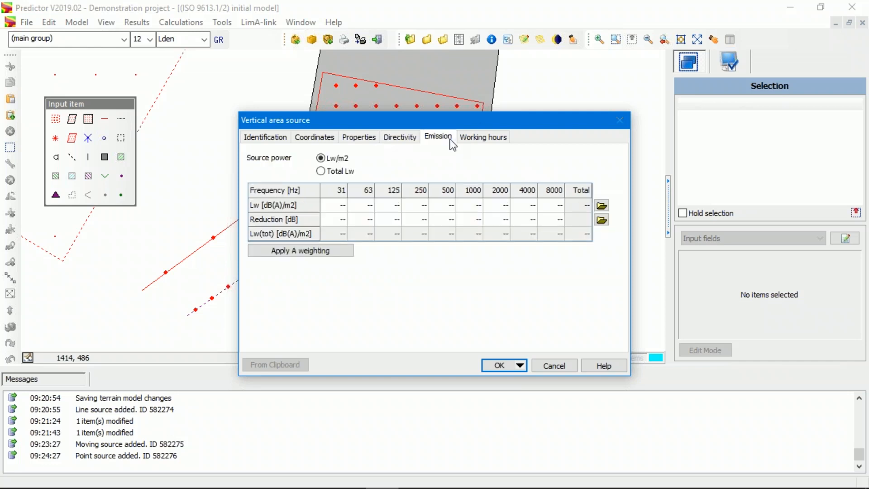
{"action": "left_click", "coordinate": [466, 142]}
{"action": "left_click", "coordinate": [503, 365]}
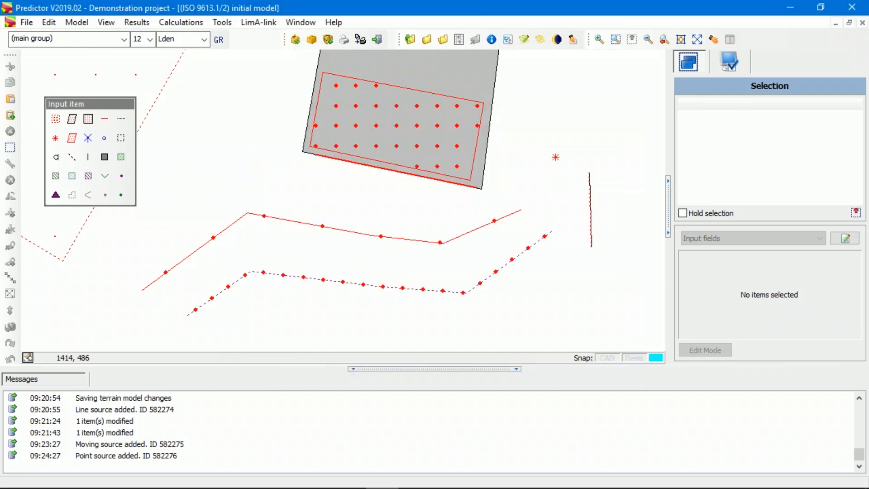
Inspect the building and the noise sources around it in the 3D view and close it
{"action": "left_click", "coordinate": [107, 23]}
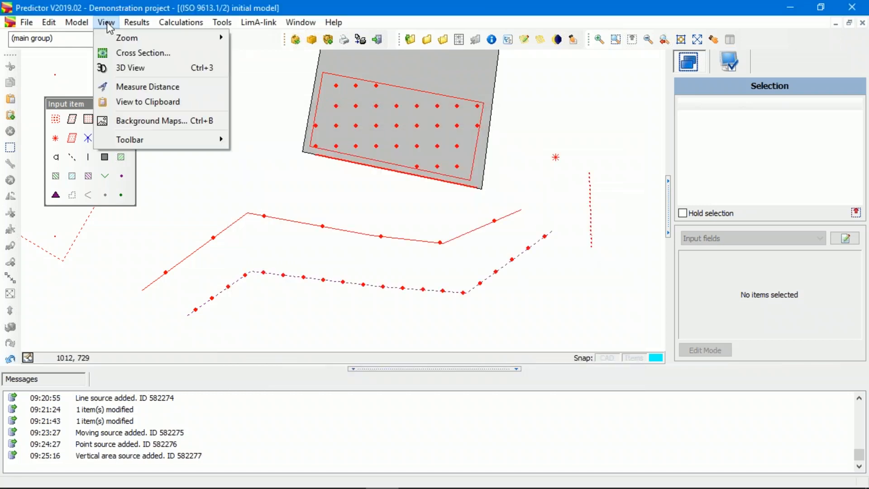
{"action": "left_click", "coordinate": [132, 69]}
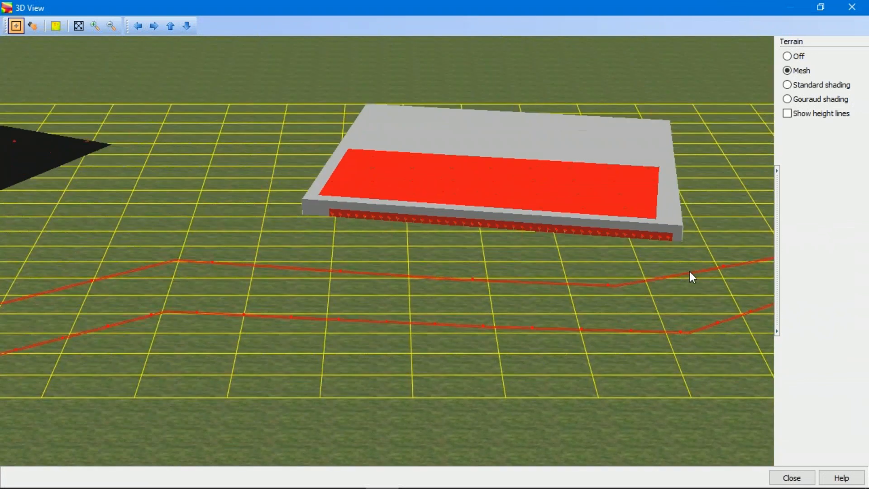
{"action": "left_click_drag", "start_coordinate": [689, 271], "coordinate": [518, 258]}
{"action": "left_click_drag", "start_coordinate": [576, 266], "coordinate": [453, 329]}
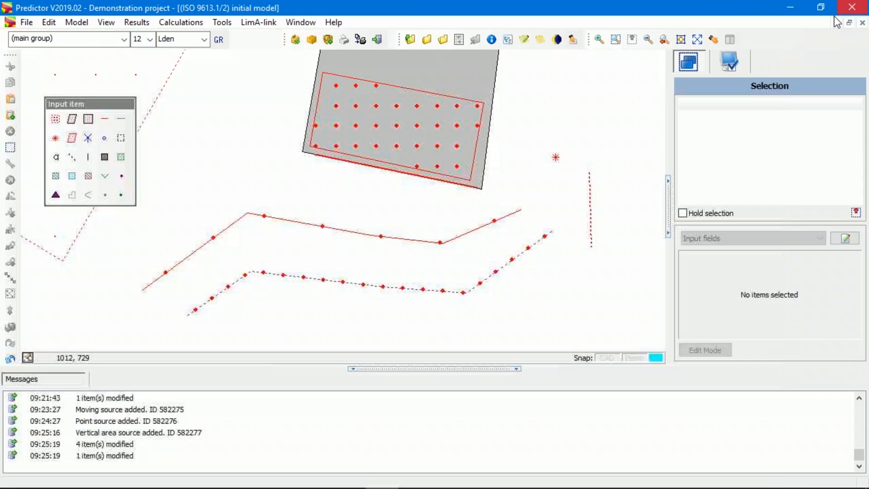
{"action": "left_click", "coordinate": [852, 7]}
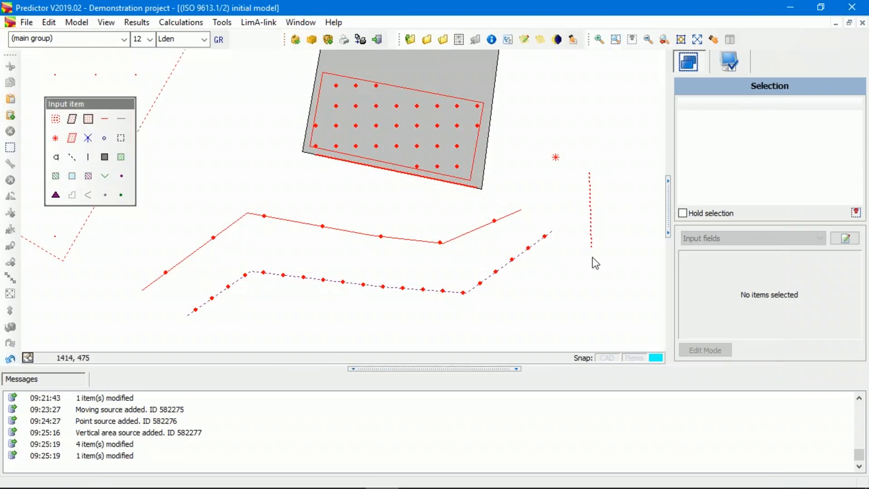
Place a wind turbine beside the building at about (990, 629) and set its height above terrain to 80 m
{"action": "left_click", "coordinate": [93, 143]}
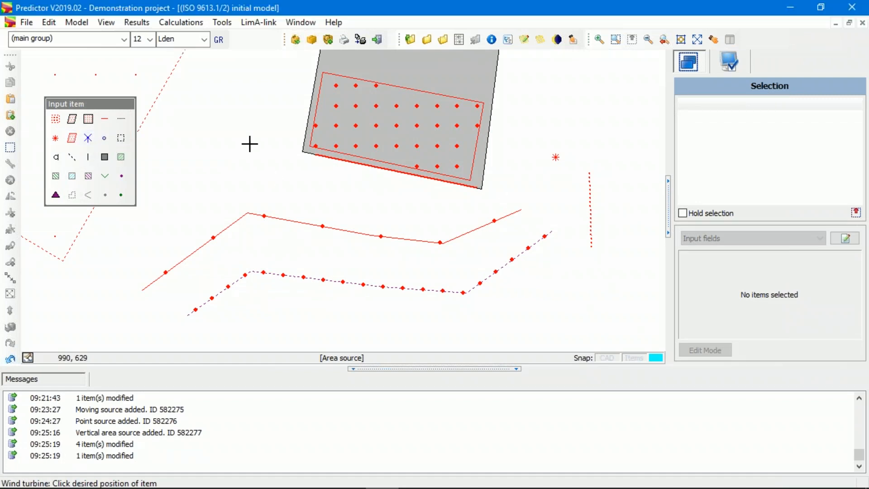
{"action": "left_click", "coordinate": [250, 144]}
{"action": "left_click", "coordinate": [317, 134]}
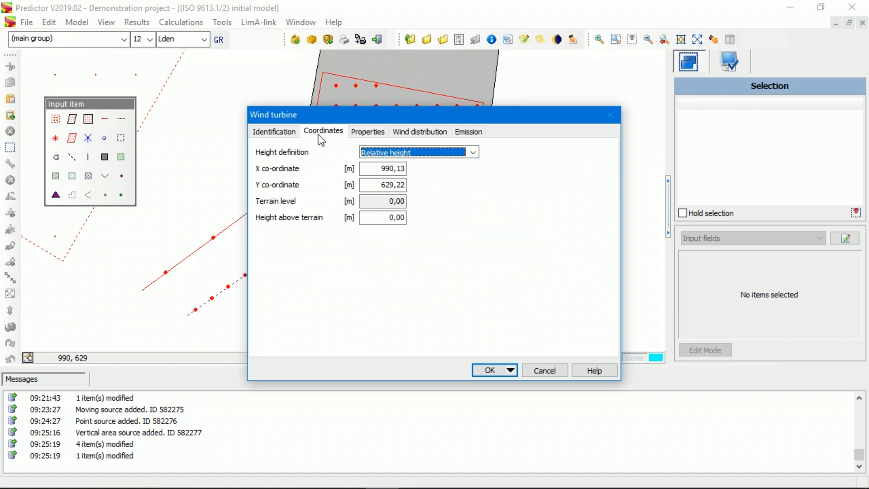
{"action": "left_click", "coordinate": [375, 217]}
{"action": "type", "text": "80"}
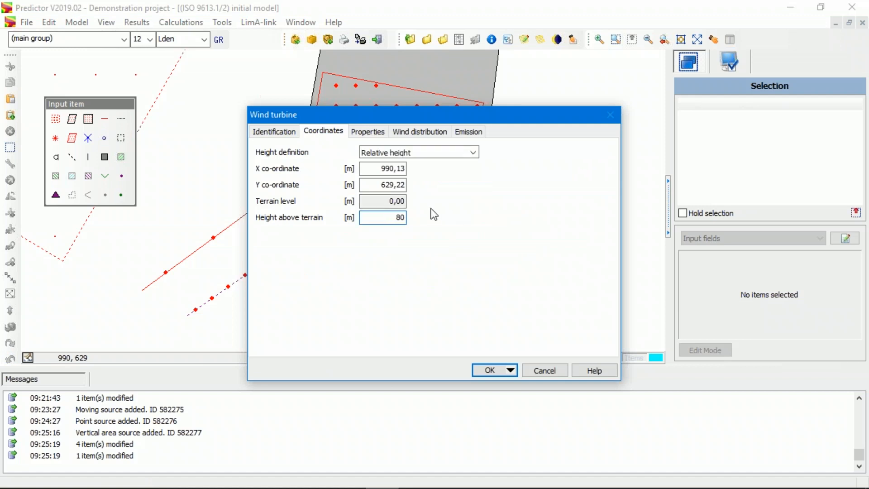
Load the Enercon "E-101 - 135m" 3,05 MW turbine with Mode0 from the wind turbine catalogue as the turbine's sound power
{"action": "left_click", "coordinate": [365, 131]}
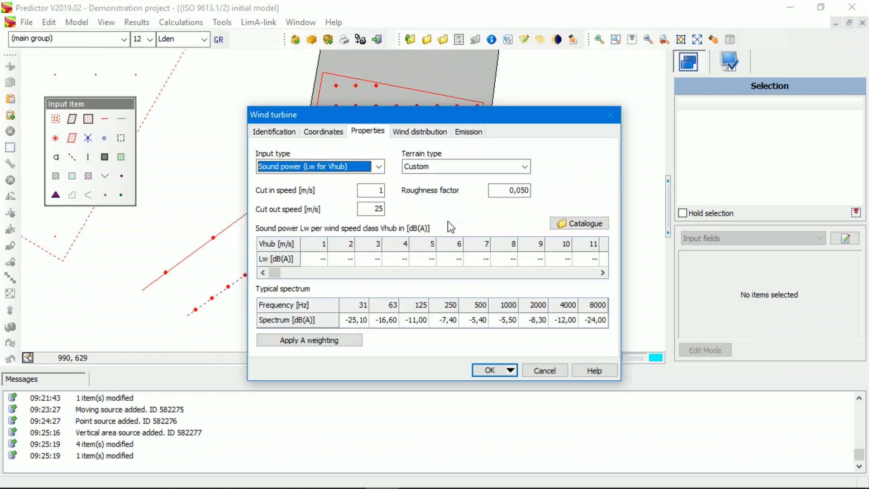
{"action": "left_click", "coordinate": [382, 191]}
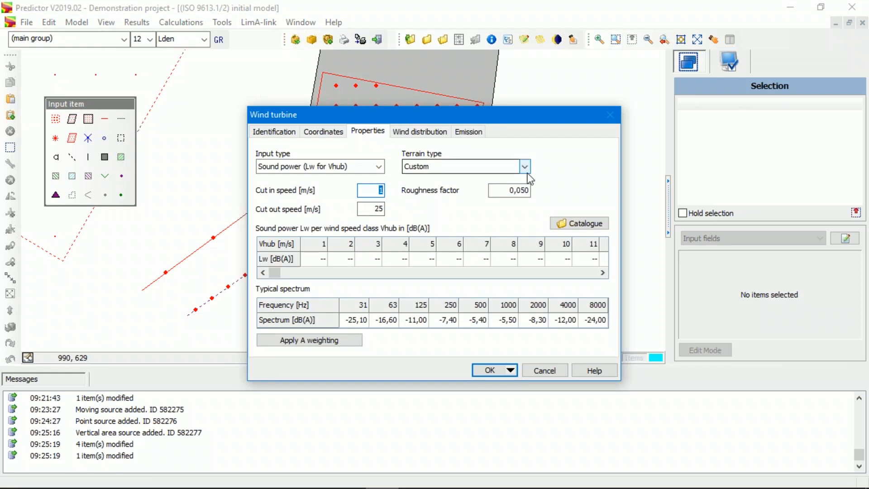
{"action": "left_click", "coordinate": [585, 223]}
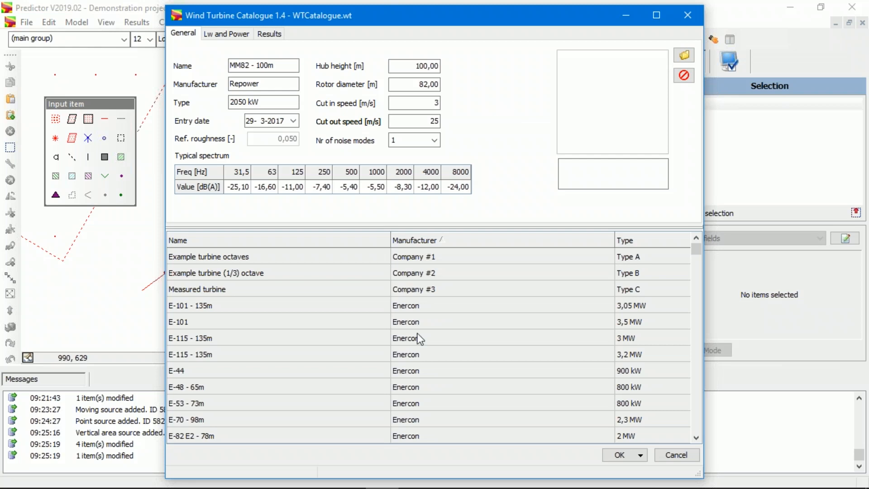
{"action": "left_click", "coordinate": [420, 308]}
{"action": "left_click", "coordinate": [627, 456]}
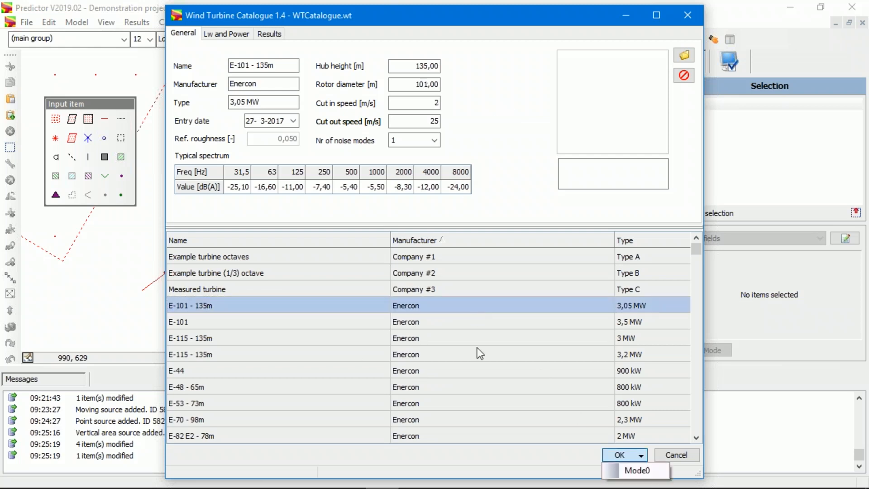
{"action": "left_click", "coordinate": [639, 471]}
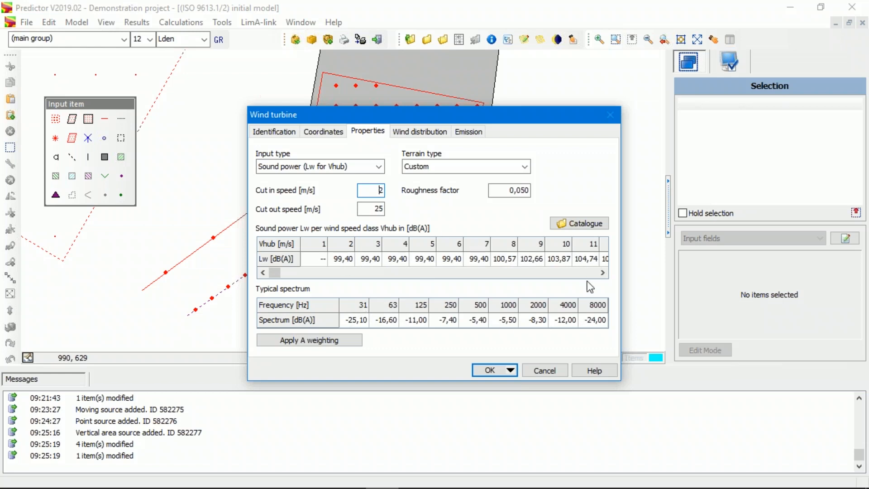
Load "The Hague" wind profile as the turbine's wind distribution, review the average emission and add the wind turbine
{"action": "left_click", "coordinate": [418, 132]}
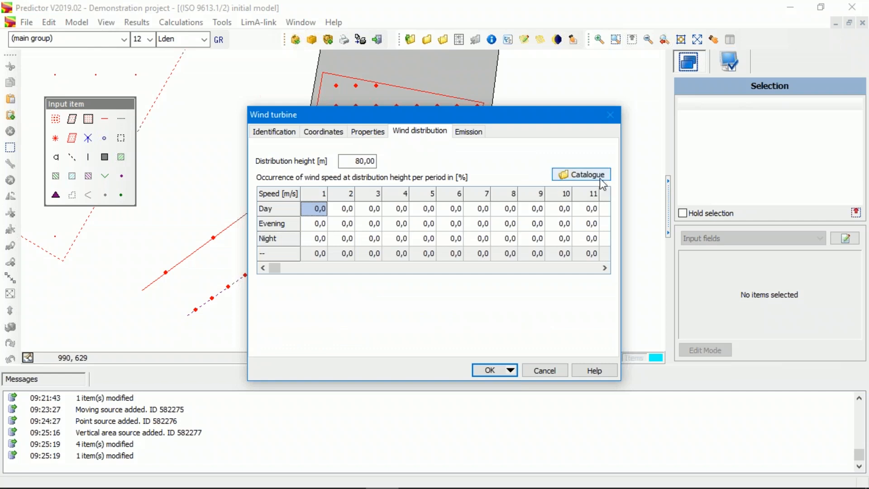
{"action": "left_click", "coordinate": [584, 174]}
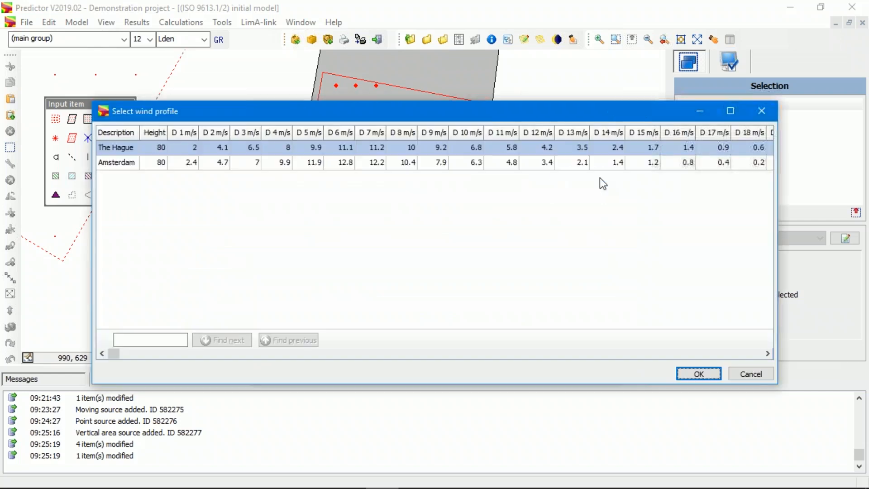
{"action": "left_click", "coordinate": [196, 162]}
{"action": "left_click", "coordinate": [197, 147]}
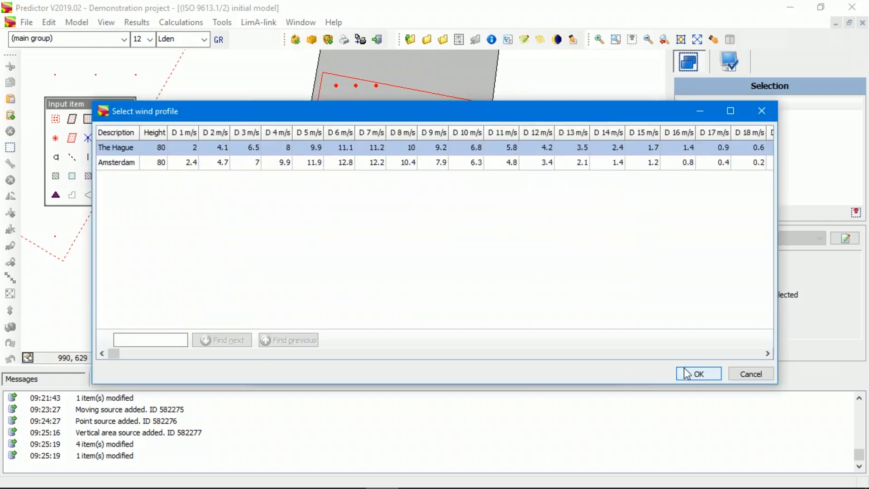
{"action": "left_click", "coordinate": [700, 374]}
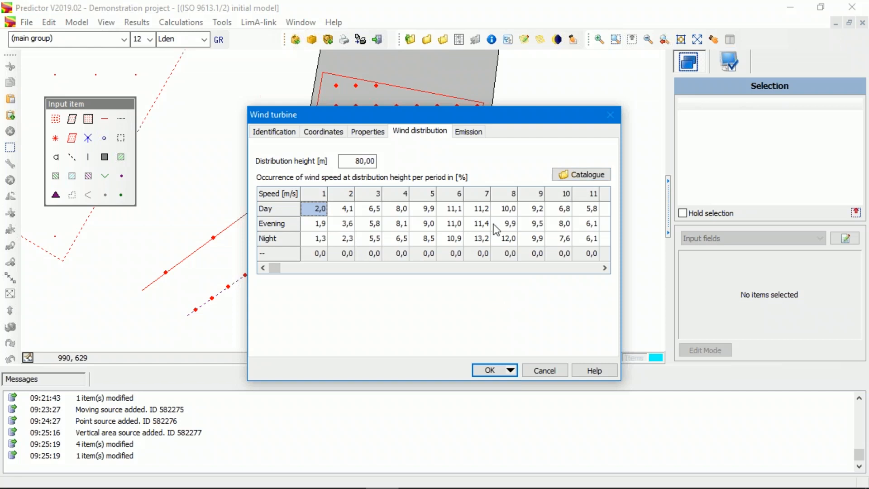
{"action": "left_click", "coordinate": [466, 134]}
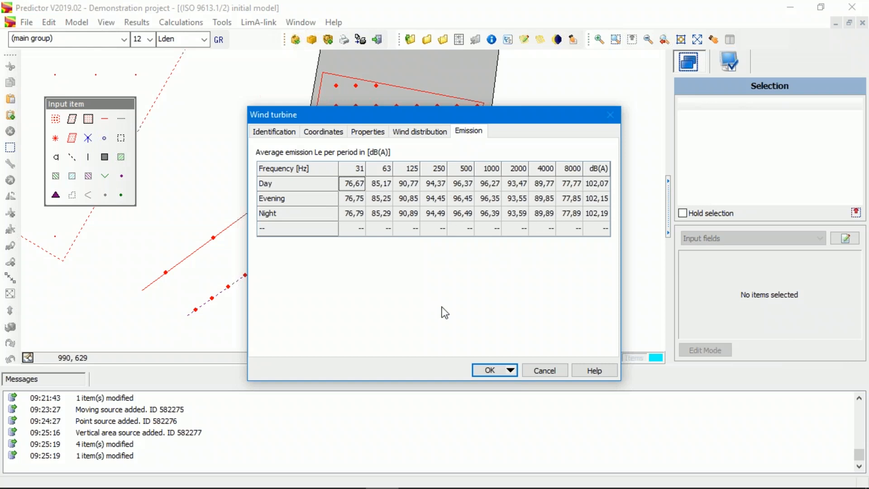
{"action": "left_click", "coordinate": [493, 370]}
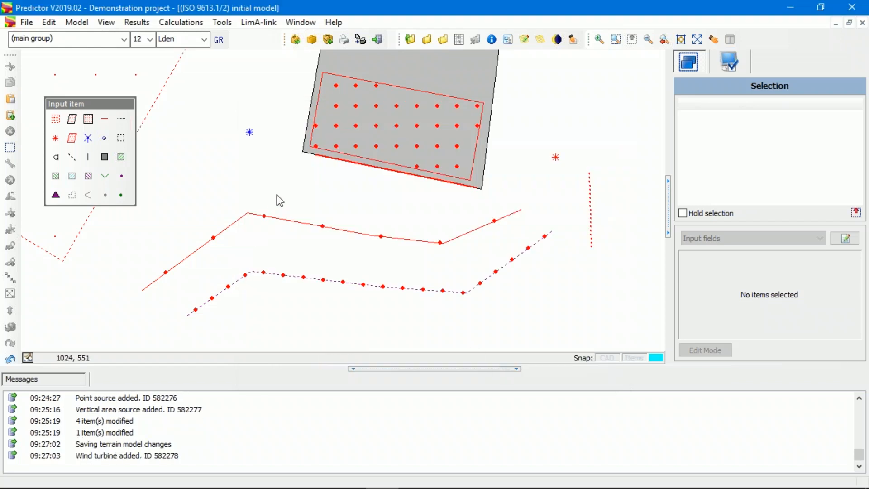
{"action": "left_click", "coordinate": [129, 22]}
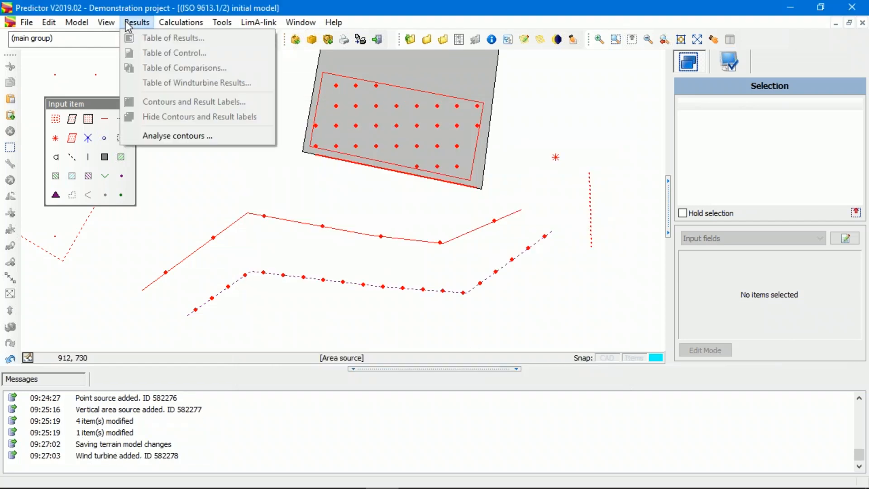
{"action": "left_click", "coordinate": [214, 159]}
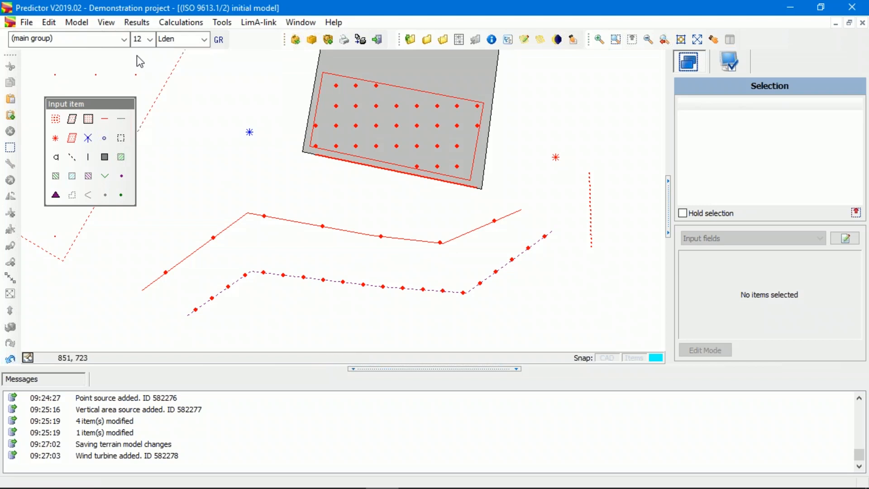
{"action": "left_click", "coordinate": [138, 23]}
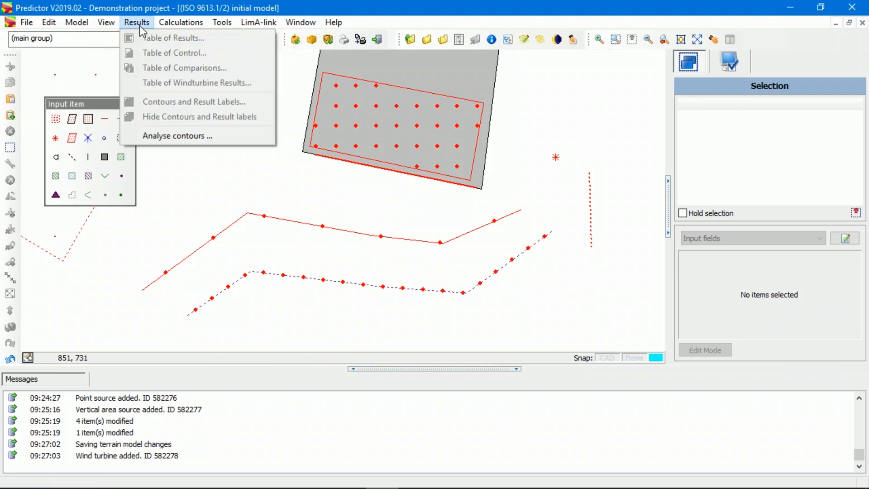
{"action": "left_click", "coordinate": [250, 185]}
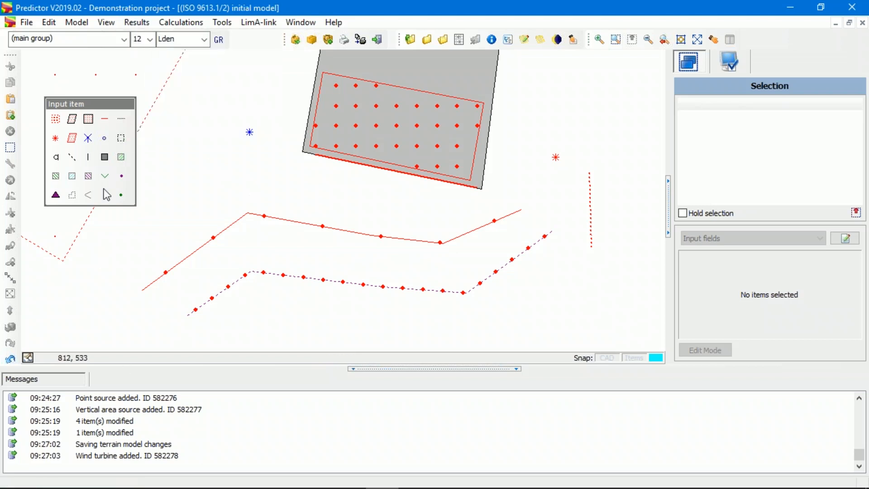
Add a receiver southwest of the building at about (923, 561)
{"action": "left_click", "coordinate": [56, 159]}
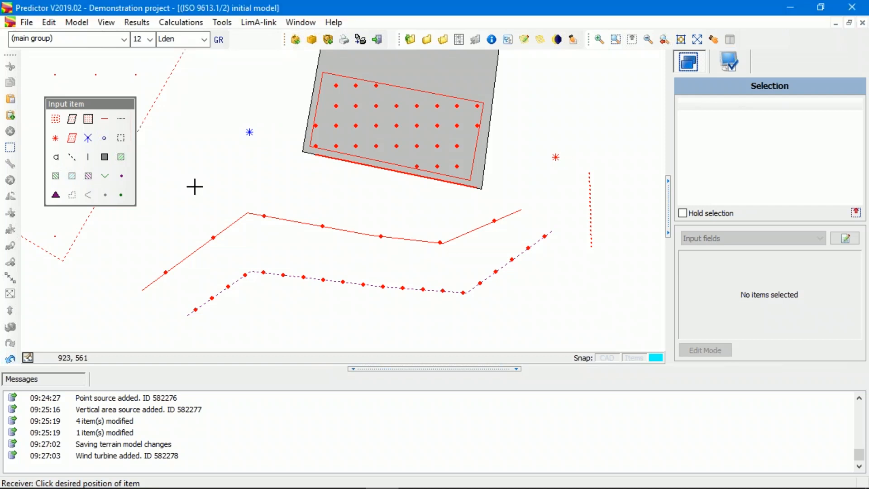
{"action": "left_click", "coordinate": [194, 187]}
{"action": "left_click", "coordinate": [442, 324]}
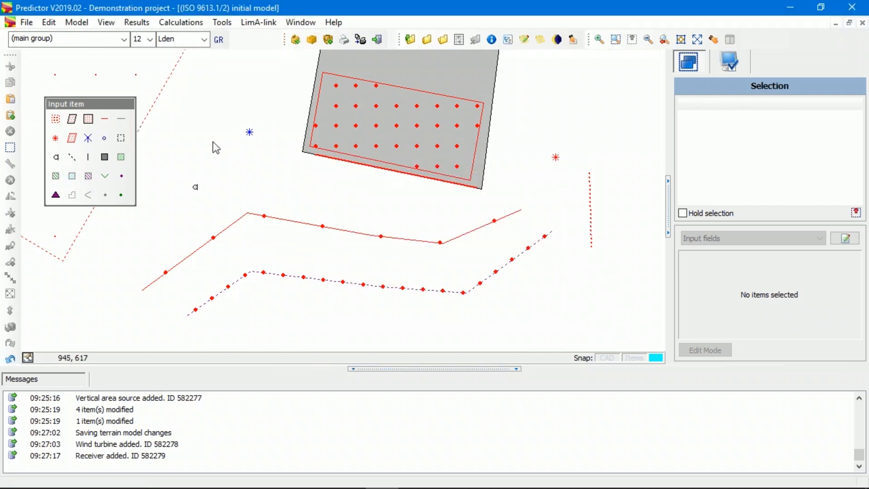
Review the receiver and wind turbine choices in the table of wind turbine results and close the table
{"action": "left_click", "coordinate": [137, 22]}
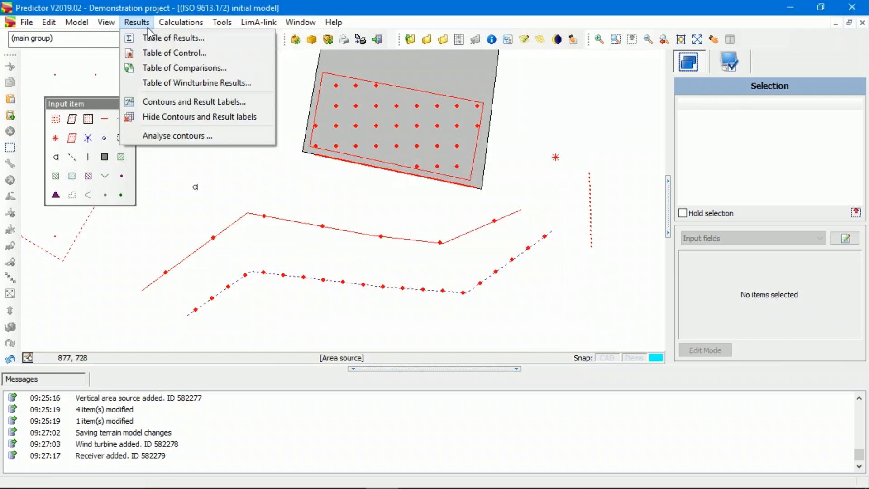
{"action": "left_click", "coordinate": [182, 82]}
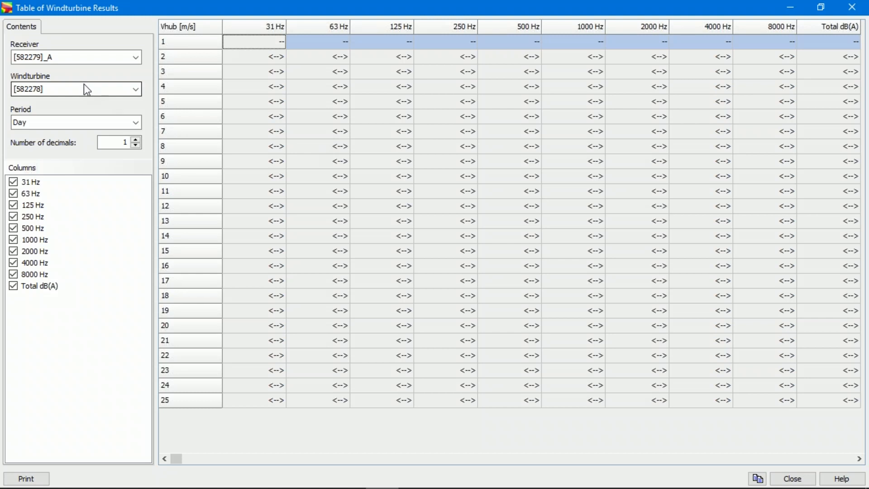
{"action": "left_click", "coordinate": [136, 94]}
{"action": "left_click", "coordinate": [137, 90]}
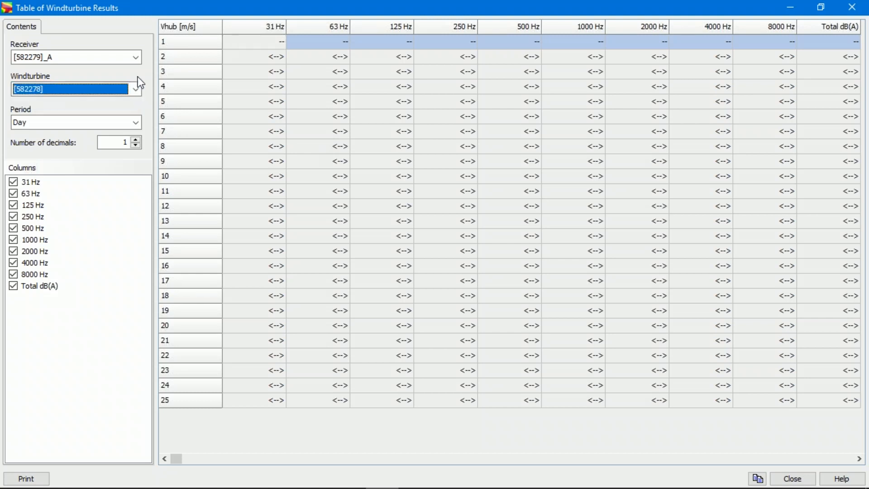
{"action": "left_click", "coordinate": [135, 56]}
{"action": "left_click", "coordinate": [135, 56]}
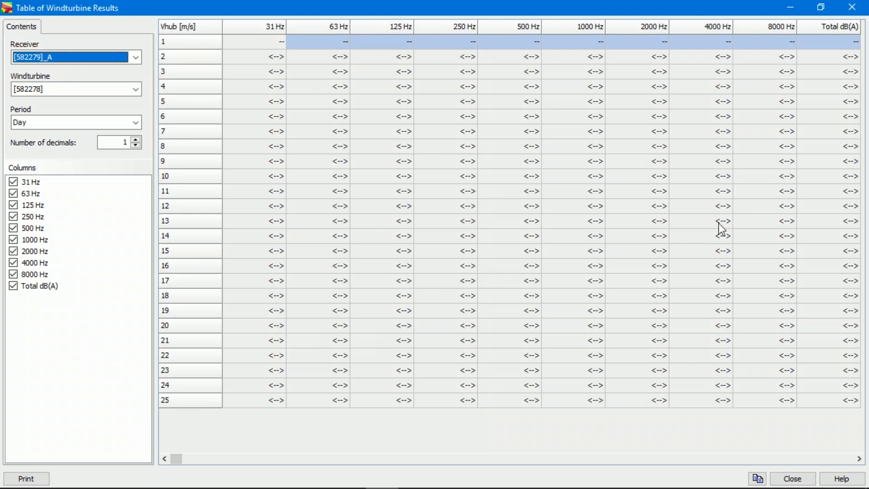
{"action": "left_click", "coordinate": [852, 8]}
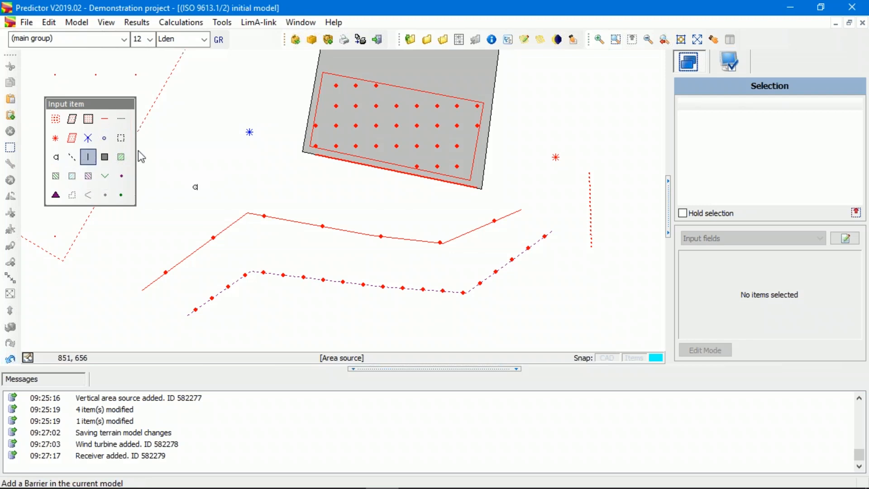
Draw a four-cornered calculation grid outline enclosing the receiver and most of the line and moving sources south of the building
{"action": "left_click", "coordinate": [120, 138]}
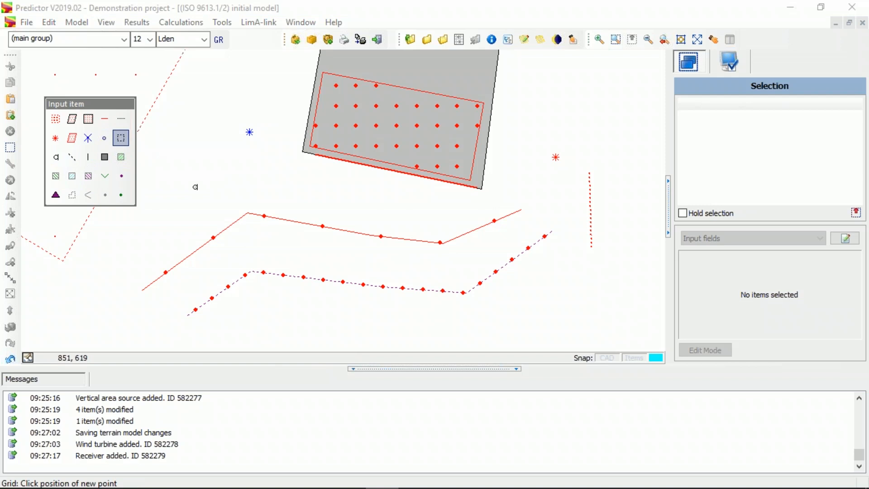
{"action": "left_click", "coordinate": [165, 156]}
{"action": "left_click", "coordinate": [132, 314]}
{"action": "left_click", "coordinate": [510, 319]}
{"action": "double_click", "coordinate": [551, 181]}
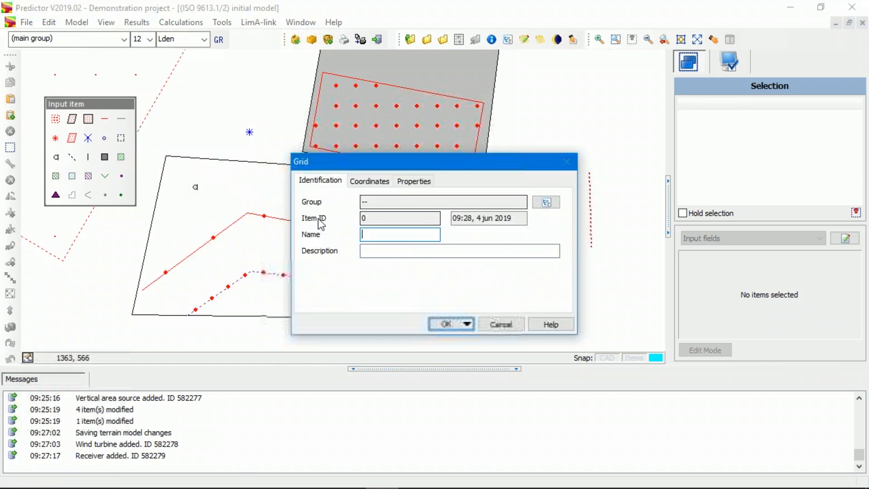
Set the grid's X step and Y step to 10 m and add the grid
{"action": "left_click", "coordinate": [369, 180]}
{"action": "left_click", "coordinate": [414, 184]}
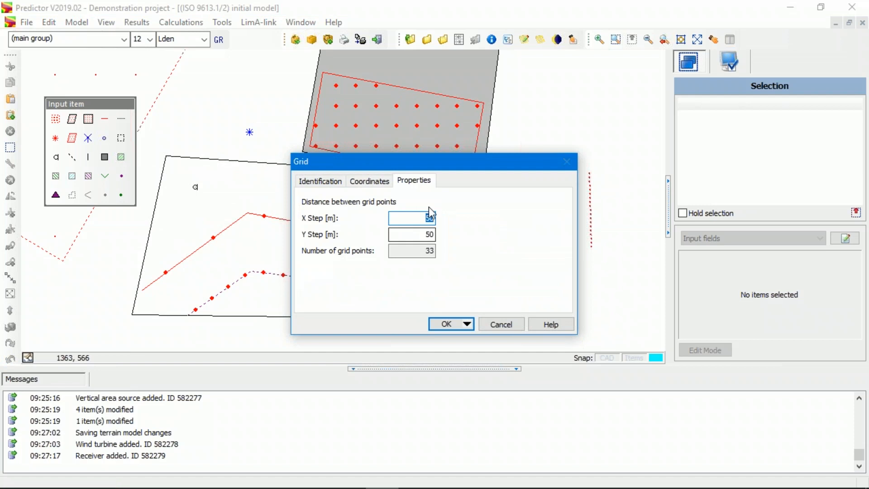
{"action": "type", "text": "10"}
{"action": "key", "text": "Tab"}
{"action": "type", "text": "10"}
{"action": "key", "text": "Tab"}
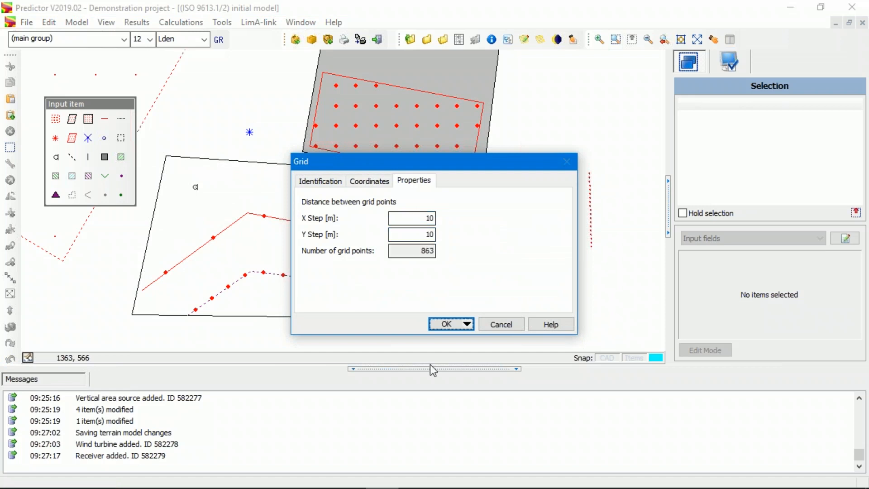
{"action": "left_click", "coordinate": [455, 325]}
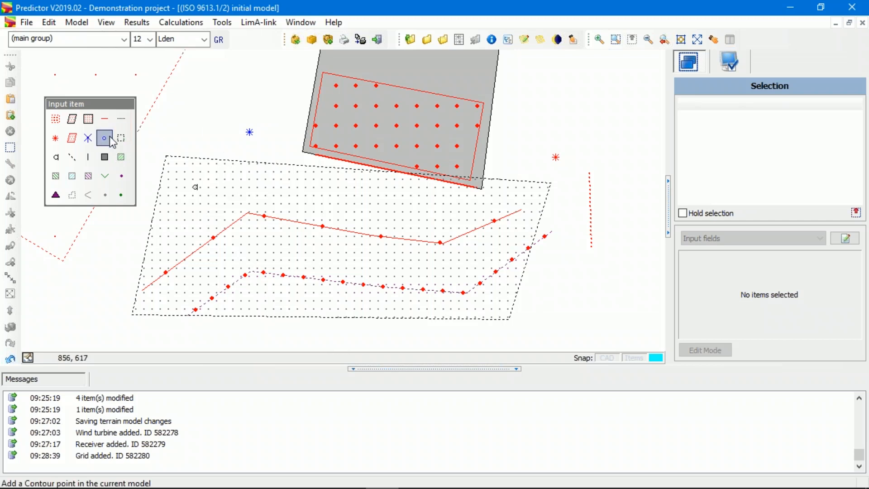
{"action": "left_click", "coordinate": [289, 218]}
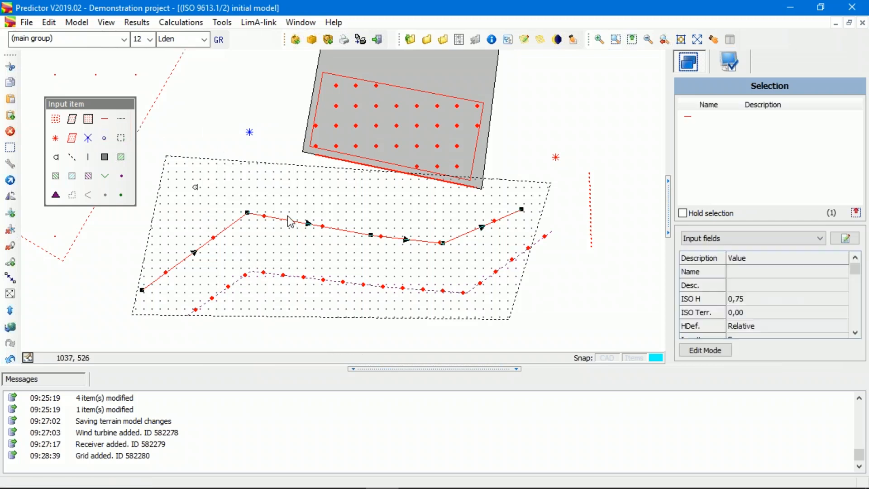
{"action": "right_click", "coordinate": [290, 217]}
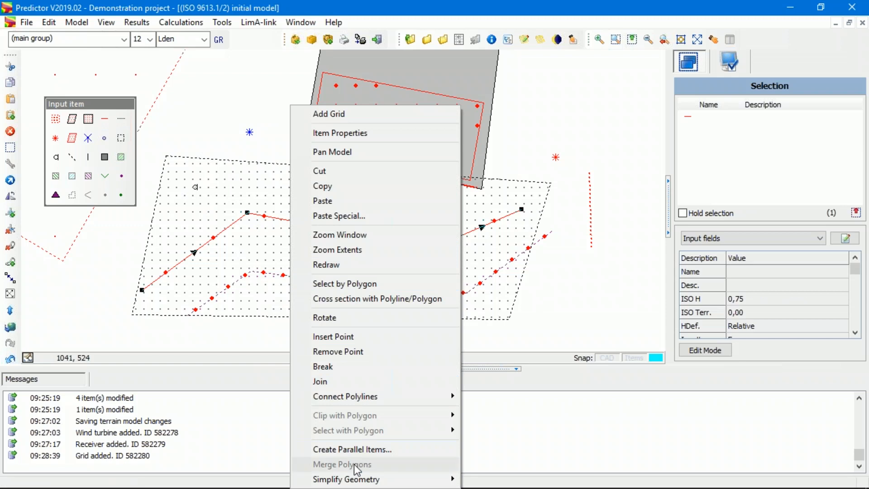
{"action": "left_click", "coordinate": [363, 449]}
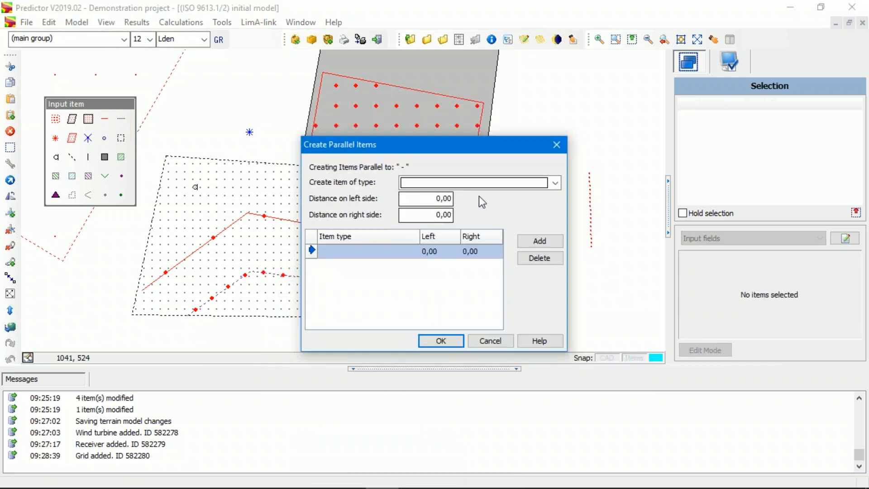
{"action": "left_click", "coordinate": [498, 341]}
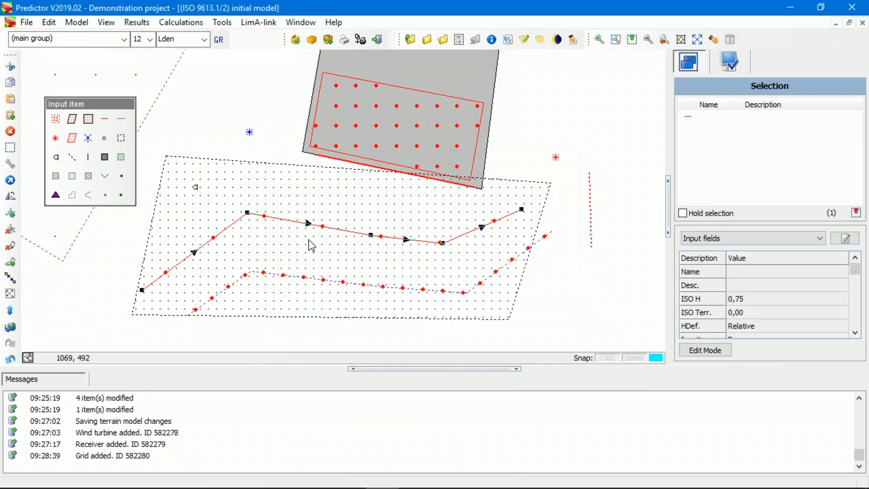
Generate contour points around the selected line source with item and point distances of 10 and 20, and inspect them up close
{"action": "left_click", "coordinate": [48, 22]}
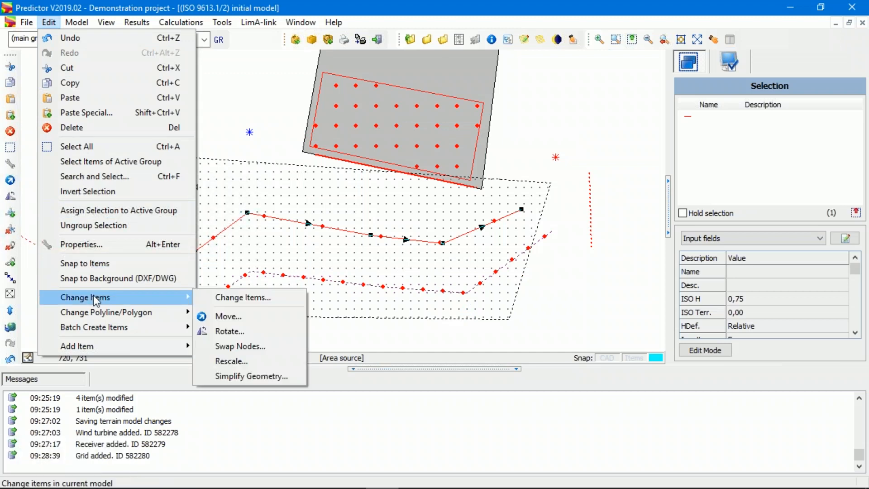
{"action": "mouse_move", "coordinate": [96, 325]}
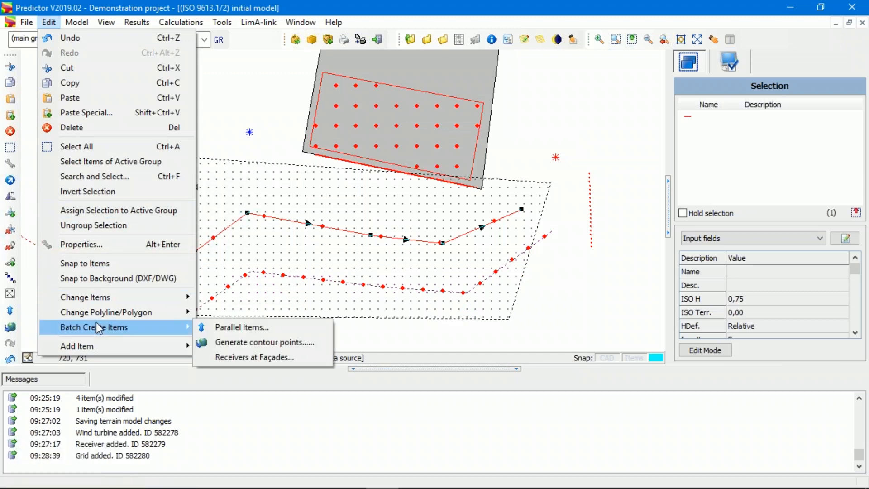
{"action": "left_click", "coordinate": [265, 342]}
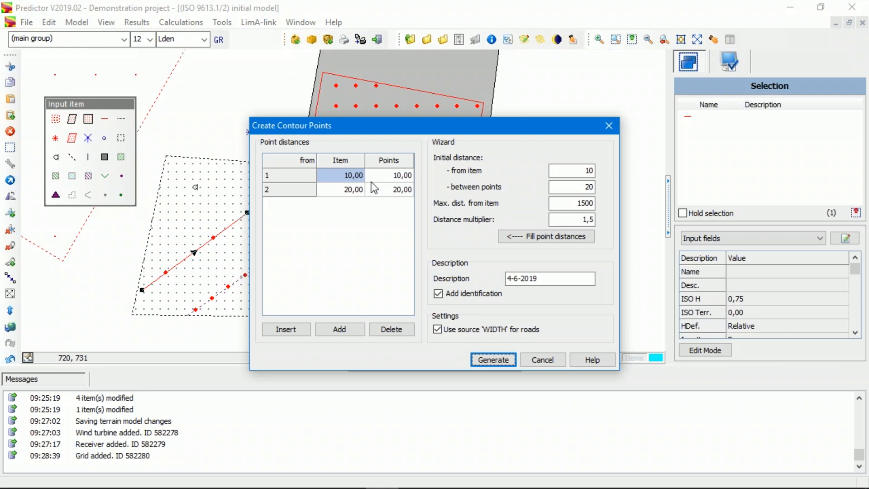
{"action": "left_click", "coordinate": [493, 357]}
{"action": "left_click", "coordinate": [281, 239]}
{"action": "scroll", "coordinate": [281, 240], "scroll_direction": "up", "scroll_amount": 4}
{"action": "scroll", "coordinate": [274, 213], "scroll_direction": "down", "scroll_amount": 5}
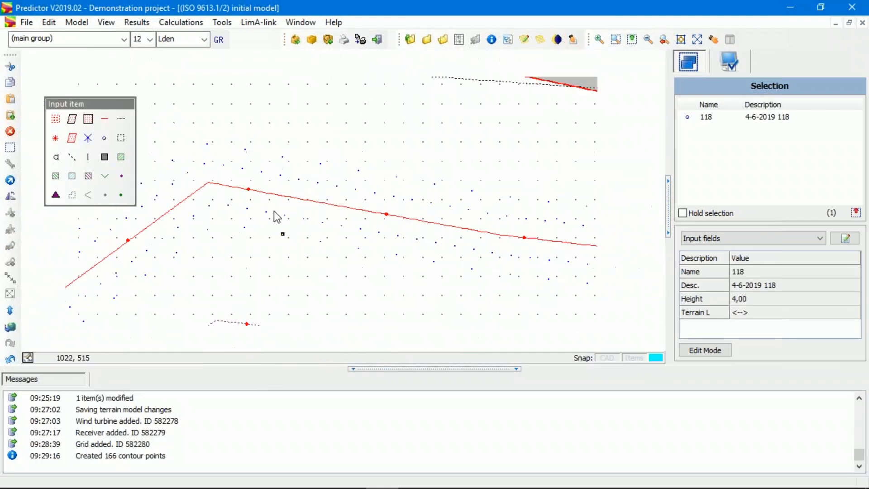
Set the X step and Y step of the existing grid to 50 m
{"action": "double_click", "coordinate": [271, 133]}
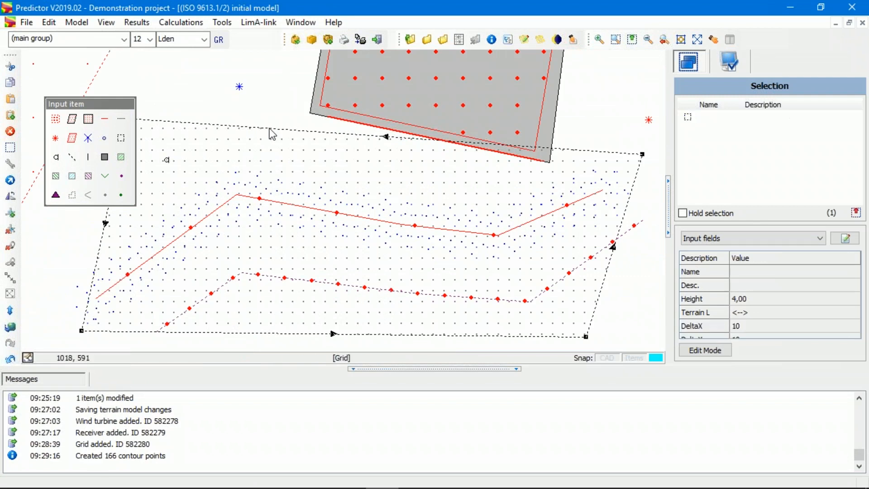
{"action": "left_click", "coordinate": [406, 183]}
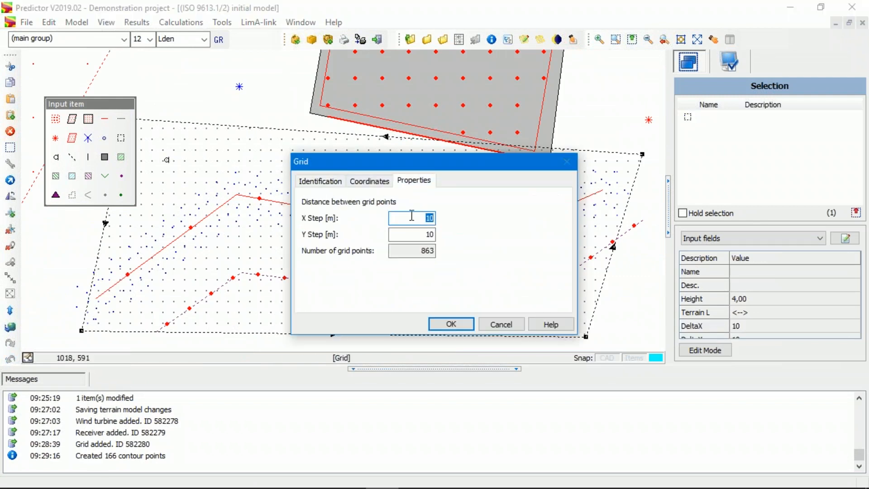
{"action": "type", "text": "2"}
{"action": "key", "text": "Tab"}
{"action": "type", "text": "50"}
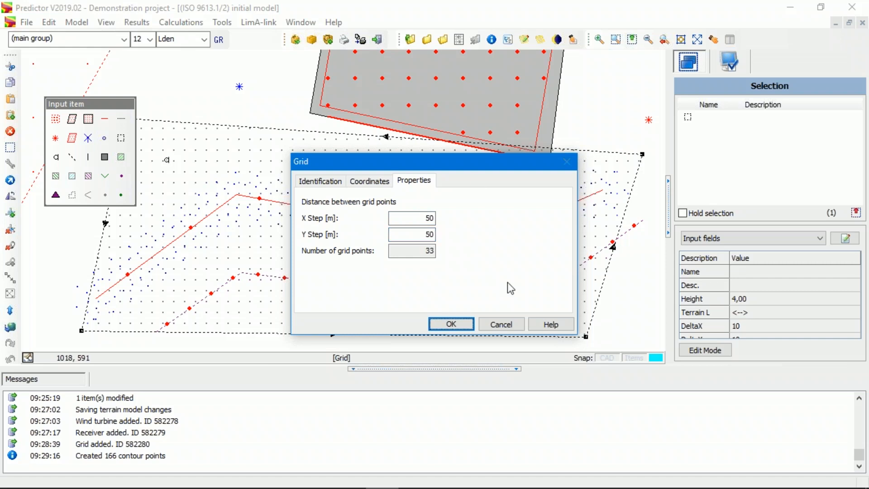
{"action": "left_click", "coordinate": [451, 323]}
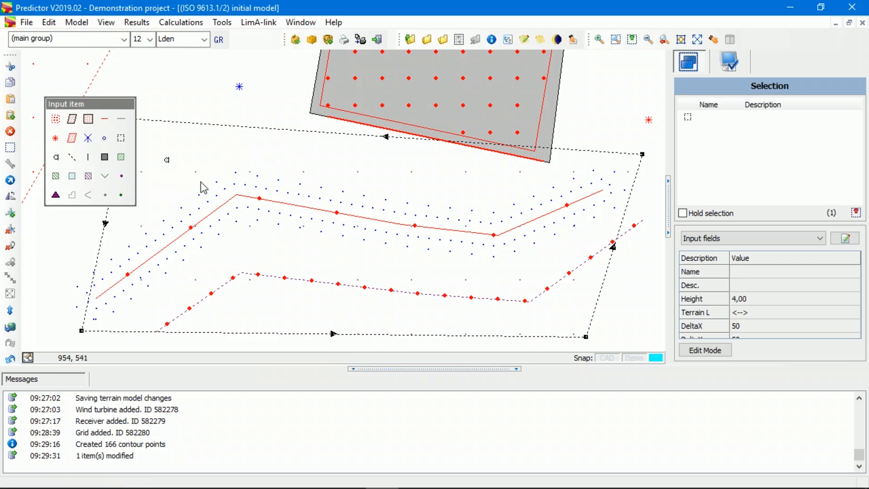
Draw a four-point barrier east of the building from about (1552, 676) via (1744, 678) and (1884, 617) to (1909, 527)
{"action": "scroll", "coordinate": [225, 181], "scroll_direction": "down", "scroll_amount": 4}
{"action": "left_click_drag", "start_coordinate": [448, 143], "coordinate": [272, 167]}
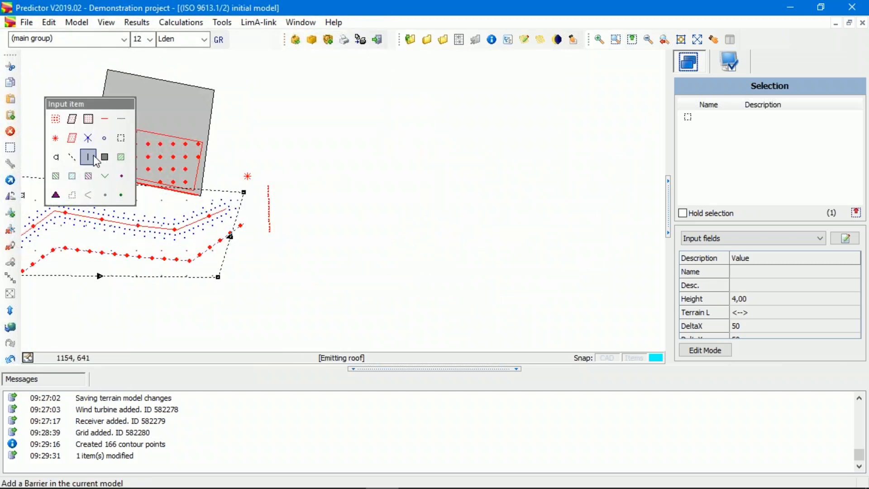
{"action": "left_click", "coordinate": [90, 158]}
{"action": "left_click", "coordinate": [340, 136]}
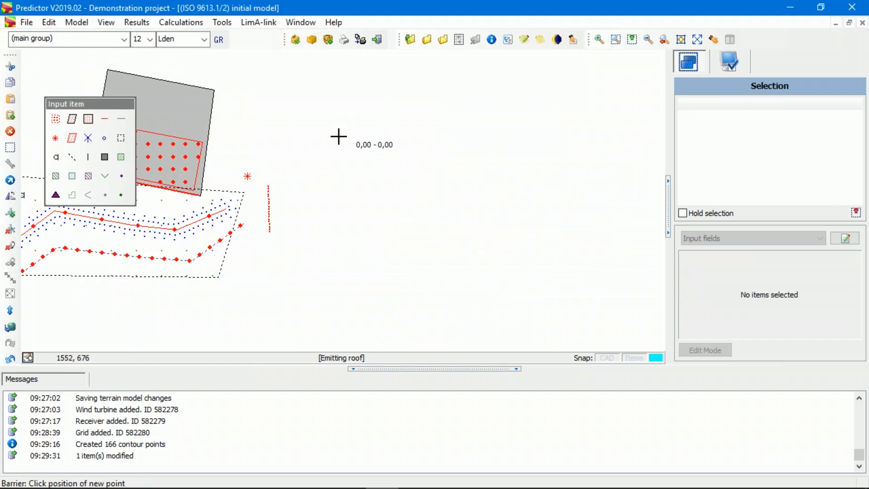
{"action": "left_click", "coordinate": [437, 136]}
{"action": "left_click", "coordinate": [507, 167]}
{"action": "double_click", "coordinate": [519, 212]}
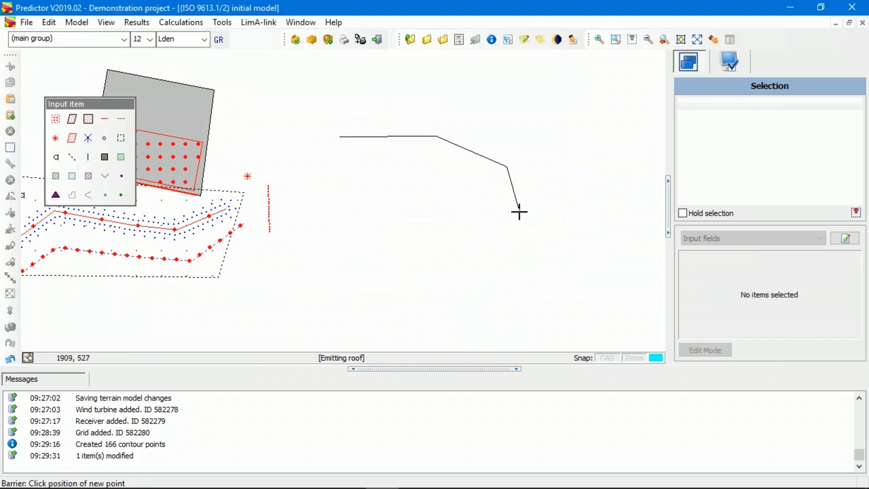
Give the barrier a relative iso height of 4 m, check its reflection factors and add it
{"action": "left_click", "coordinate": [348, 188]}
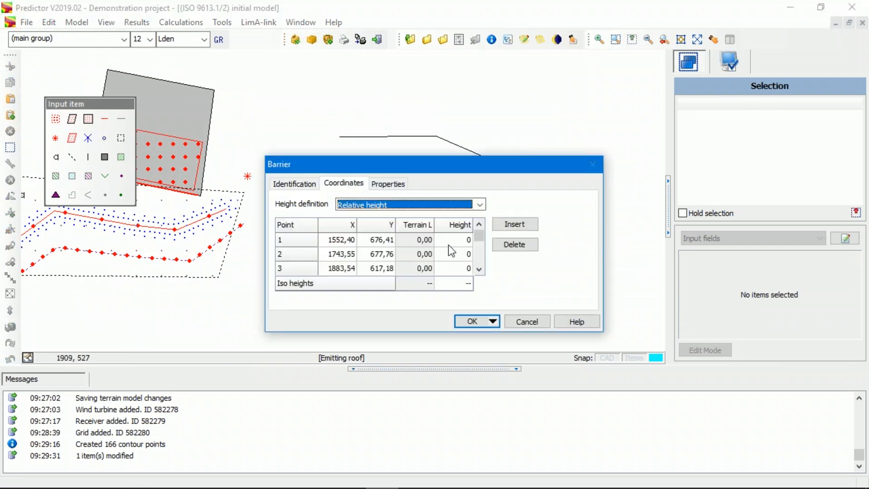
{"action": "left_click", "coordinate": [466, 286]}
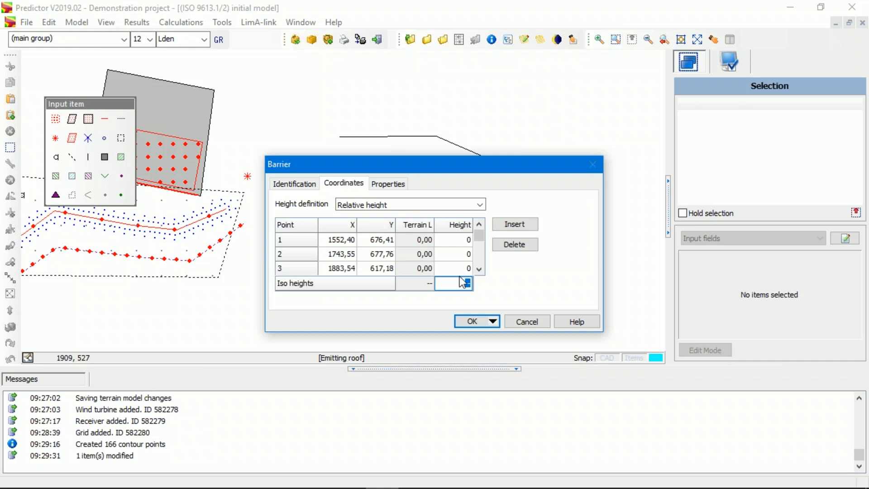
{"action": "left_click", "coordinate": [390, 184]}
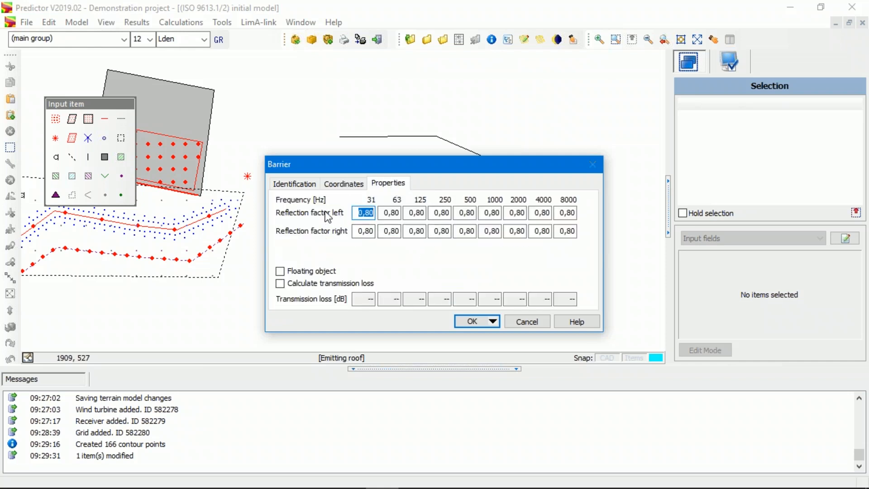
{"action": "left_click", "coordinate": [478, 322]}
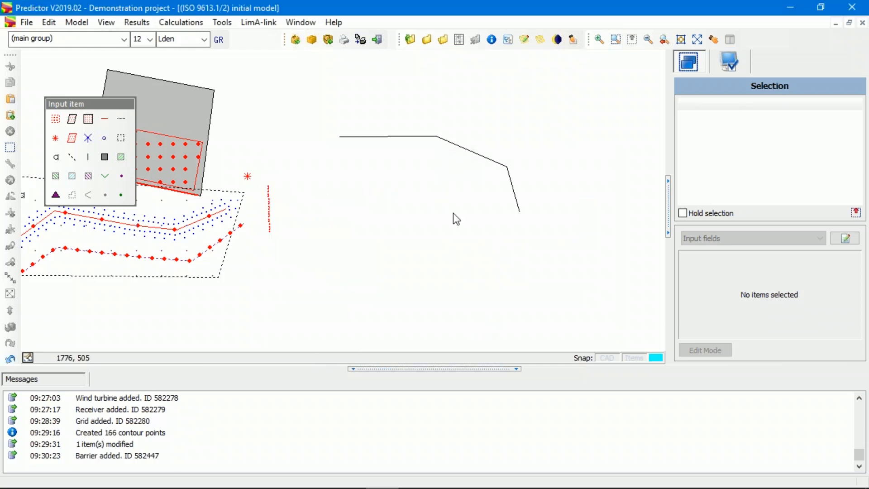
Enable the transmission loss calculation in the existing barrier's properties
{"action": "left_click", "coordinate": [461, 153]}
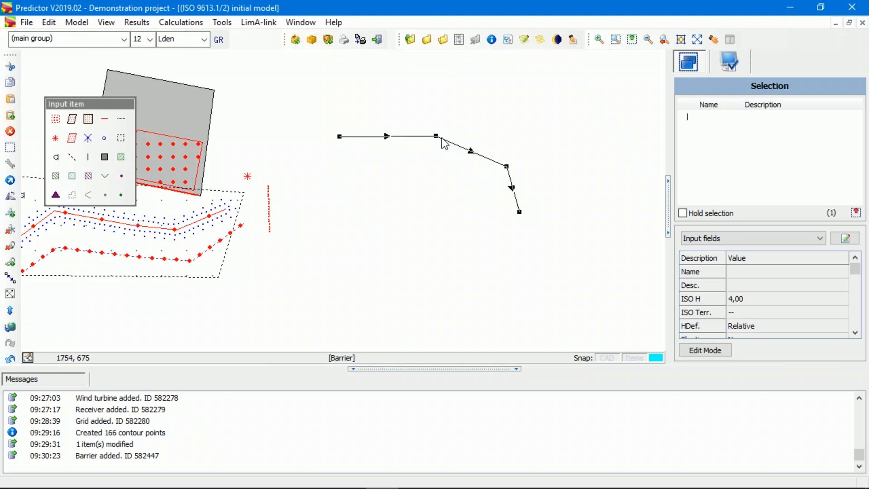
{"action": "double_click", "coordinate": [401, 138]}
{"action": "left_click", "coordinate": [385, 184]}
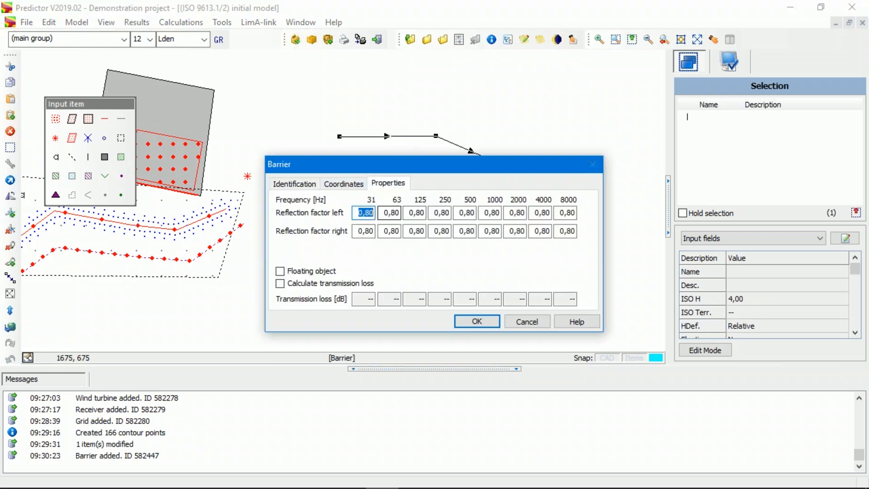
{"action": "left_click", "coordinate": [392, 232]}
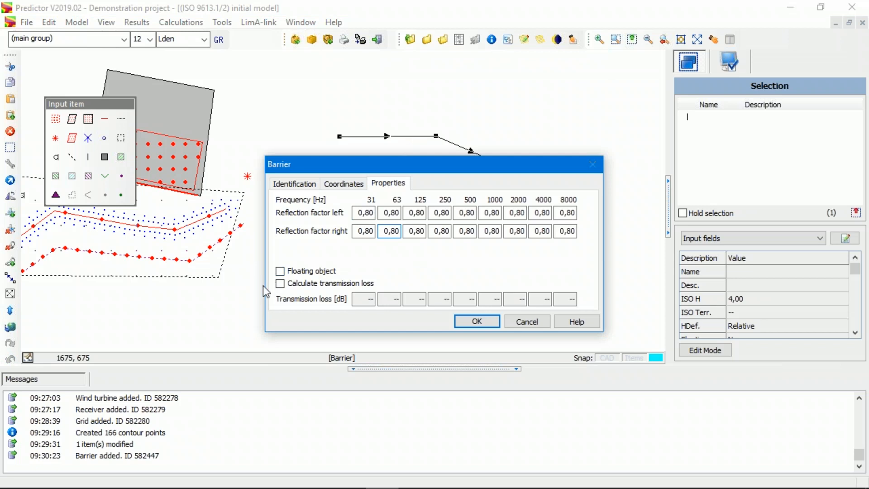
{"action": "left_click", "coordinate": [281, 284]}
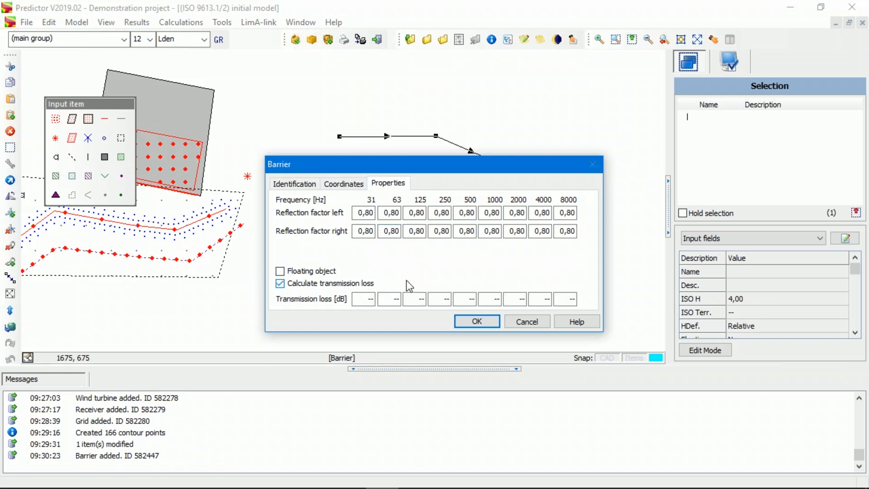
Enter barrier transmission losses of 10, 15, 20, 25, 30, 35, 40, 45 and 50 dB for 31 to 8000 Hz and apply them
{"action": "left_click", "coordinate": [371, 299]}
{"action": "left_click_drag", "start_coordinate": [366, 299], "coordinate": [379, 299]}
{"action": "type", "text": "10"}
{"action": "key", "text": "Tab"}
{"action": "type", "text": "15"}
{"action": "key", "text": "Tab"}
{"action": "type", "text": "20"}
{"action": "key", "text": "Tab"}
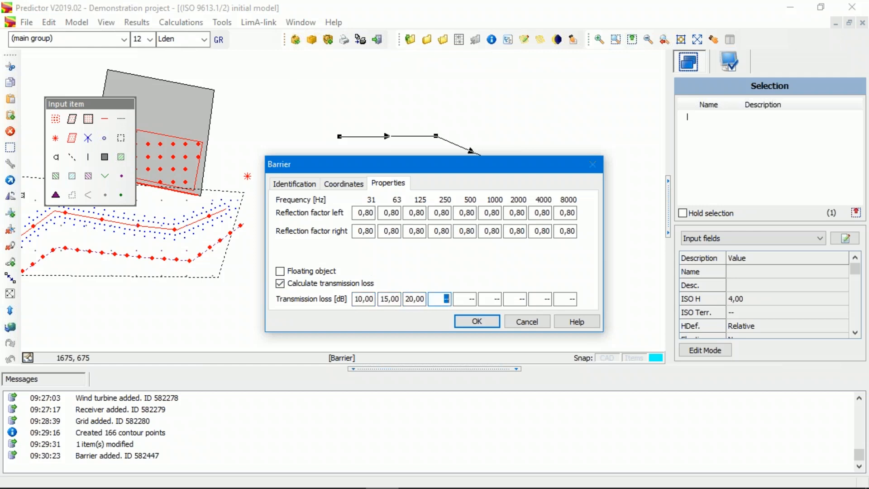
{"action": "type", "text": "25"}
{"action": "key", "text": "Tab"}
{"action": "type", "text": "30"}
{"action": "key", "text": "Tab"}
{"action": "type", "text": "35"}
{"action": "key", "text": "Tab"}
{"action": "type", "text": "40"}
{"action": "key", "text": "Tab"}
{"action": "key", "text": "Tab"}
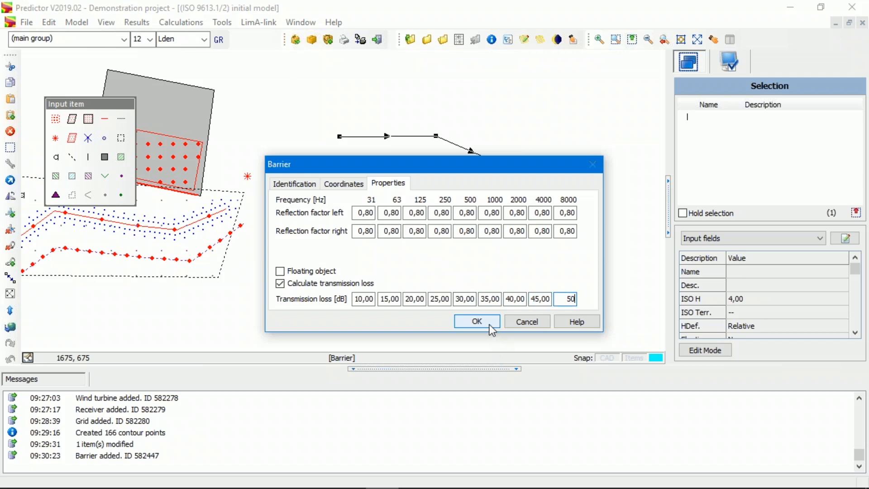
{"action": "left_click", "coordinate": [477, 321]}
{"action": "left_click", "coordinate": [429, 237]}
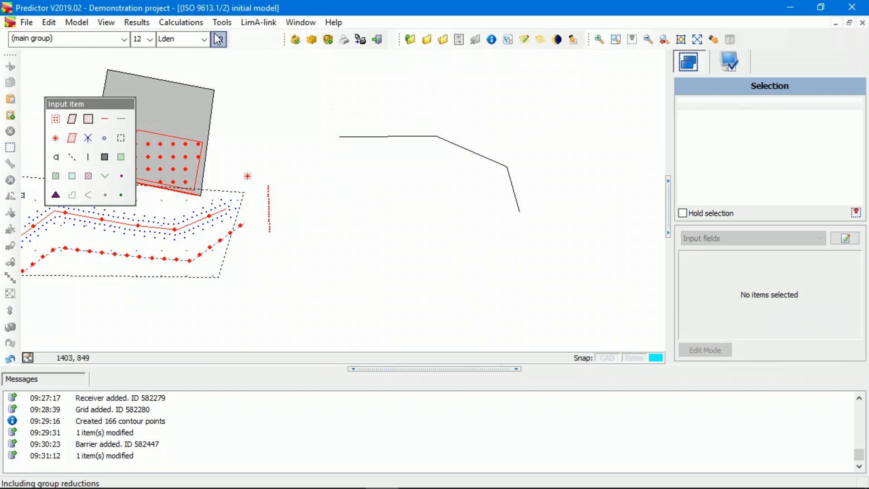
Disable Dmax according to ISO 9613 in the calculation method settings and set both Dmax1 and Dmax2 to 99 dB
{"action": "left_click", "coordinate": [188, 24]}
{"action": "left_click", "coordinate": [199, 36]}
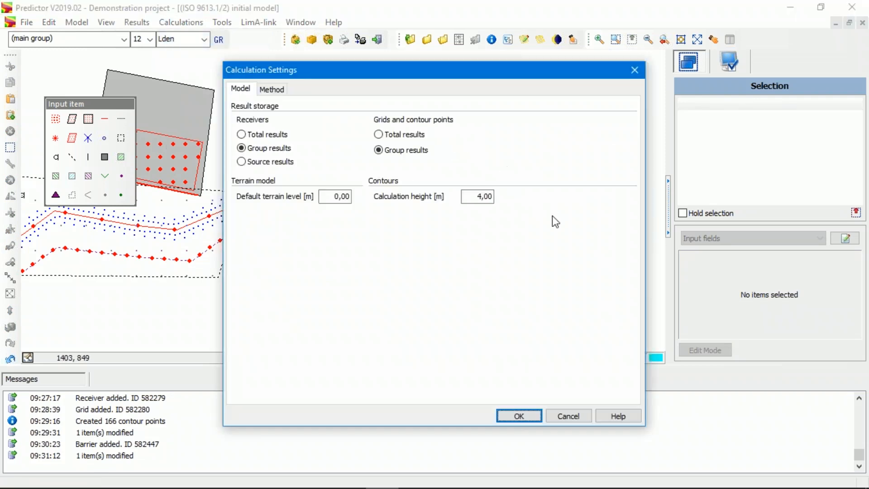
{"action": "left_click", "coordinate": [271, 90]}
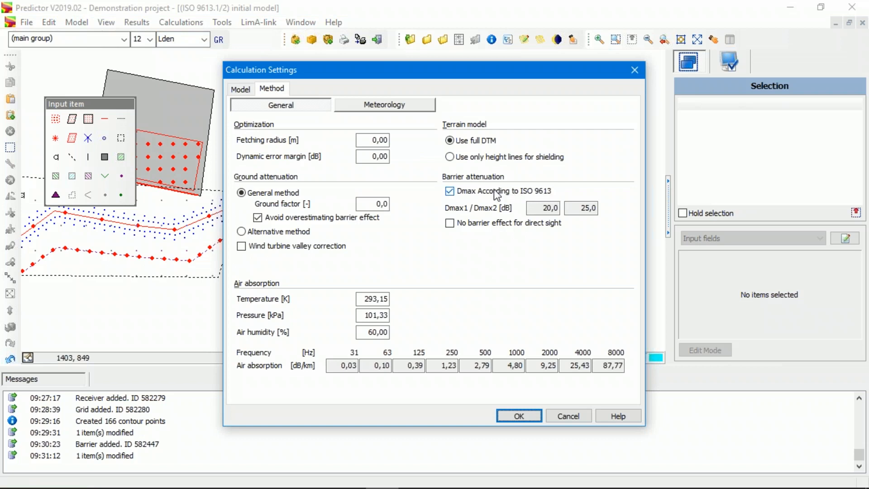
{"action": "left_click", "coordinate": [450, 192]}
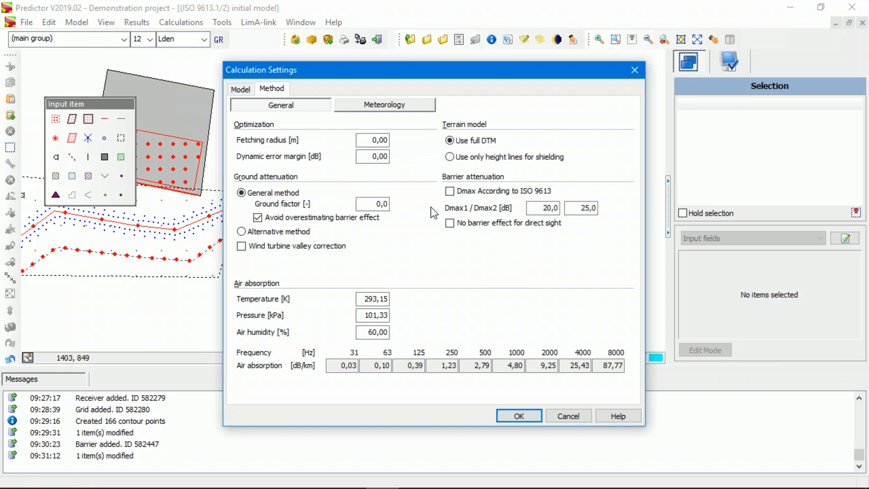
{"action": "key", "text": "Tab"}
{"action": "type", "text": "99"}
{"action": "key", "text": "Tab"}
{"action": "type", "text": "99"}
{"action": "key", "text": "shift+Tab"}
{"action": "left_click", "coordinate": [518, 416]}
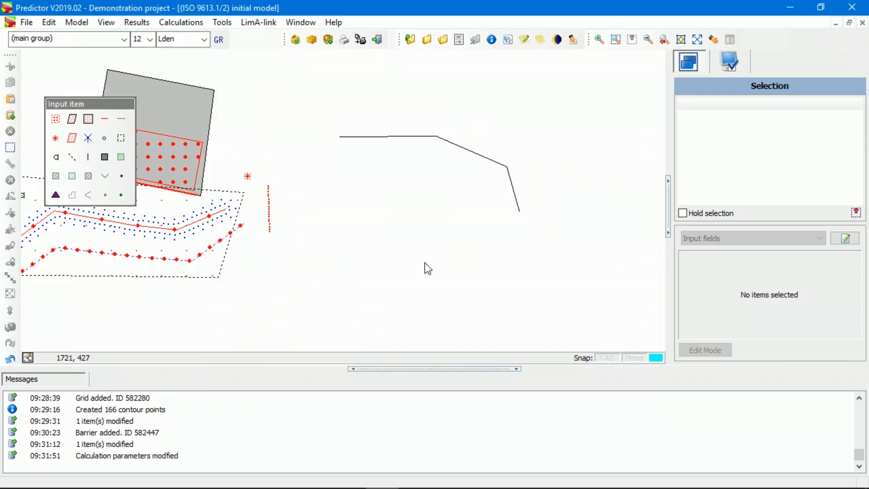
Draw a four-point building south of the barrier at about (1688, 536), (1686, 411), (1840, 384) and (1851, 515)
{"action": "left_click", "coordinate": [108, 158]}
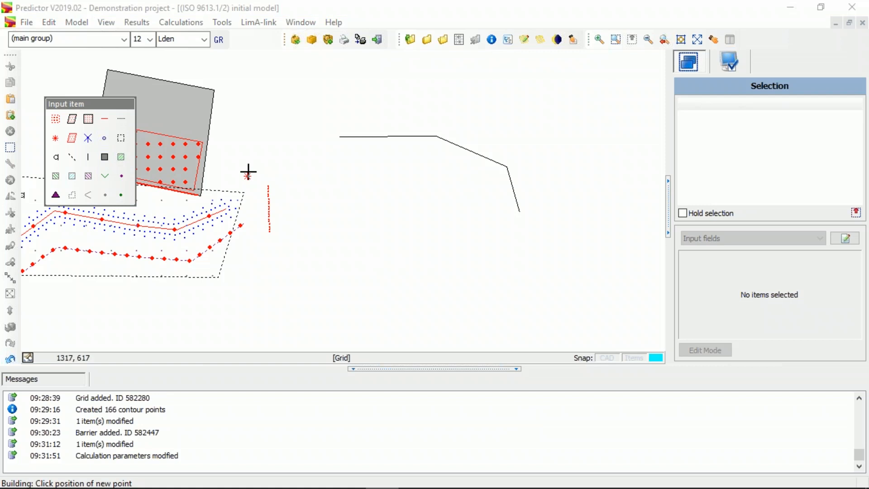
{"action": "left_click", "coordinate": [409, 207]}
{"action": "left_click", "coordinate": [406, 271]}
{"action": "left_click", "coordinate": [486, 284]}
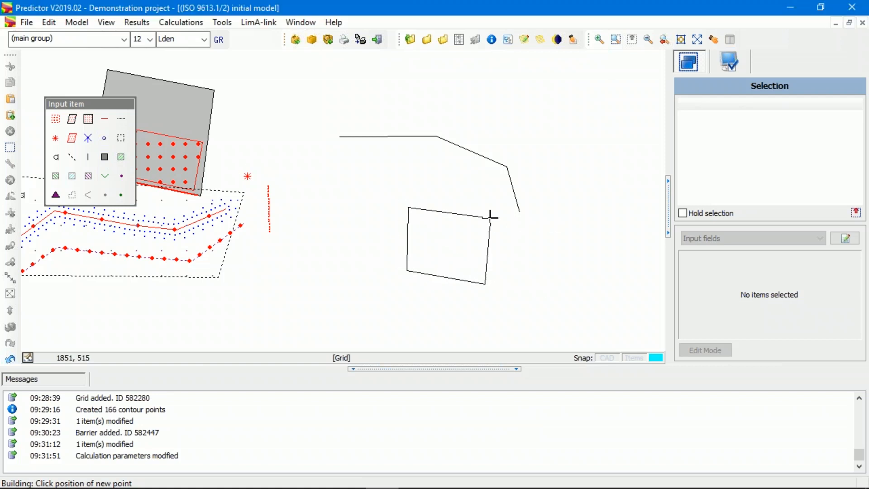
{"action": "double_click", "coordinate": [491, 217]}
Give the building a relative height of 12 m, check its reflection factors and add it
{"action": "left_click", "coordinate": [338, 181]}
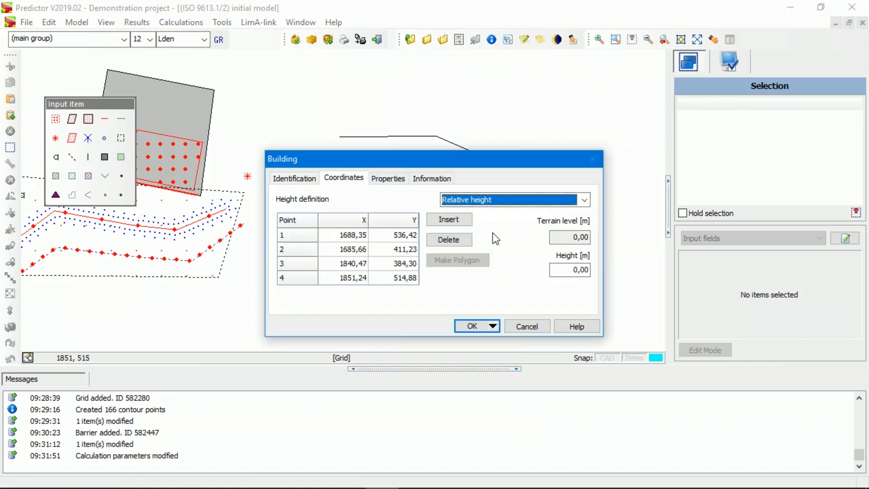
{"action": "double_click", "coordinate": [579, 269]}
{"action": "type", "text": "12"}
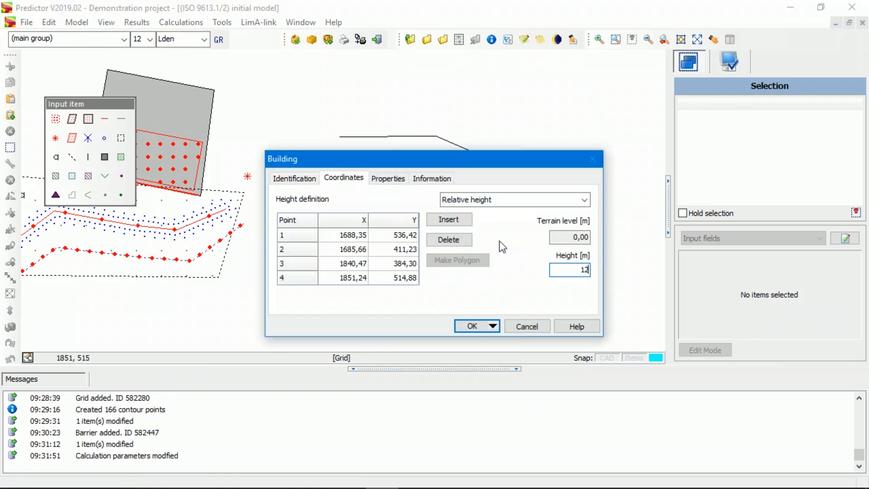
{"action": "left_click", "coordinate": [384, 180]}
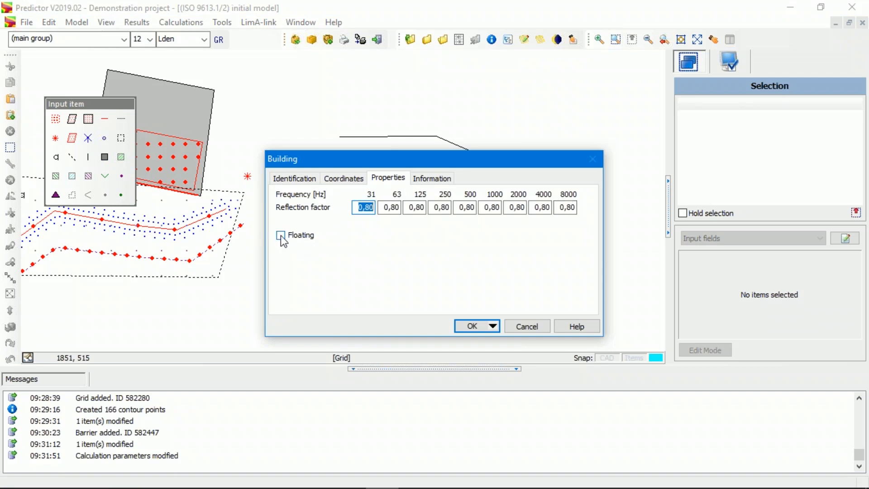
{"action": "left_click", "coordinate": [472, 326]}
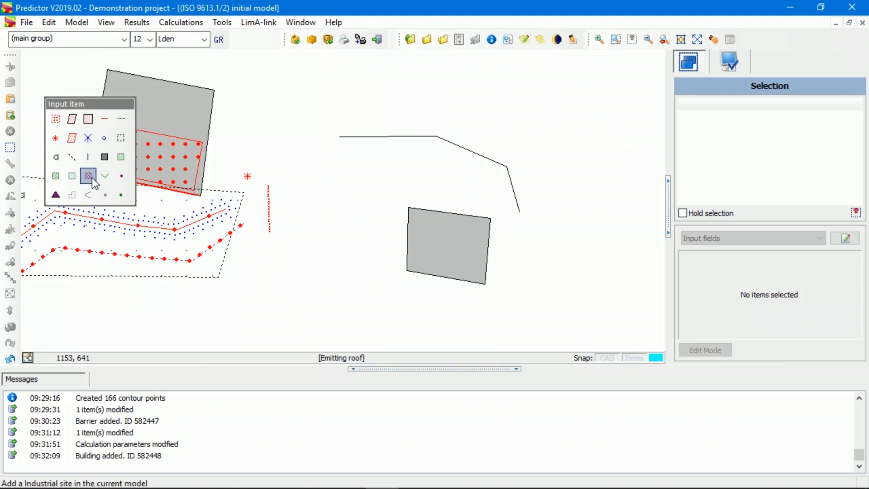
Draw a five-point ground region across the barrier, north of the new building, and add it with ground factor 1
{"action": "left_click", "coordinate": [121, 158]}
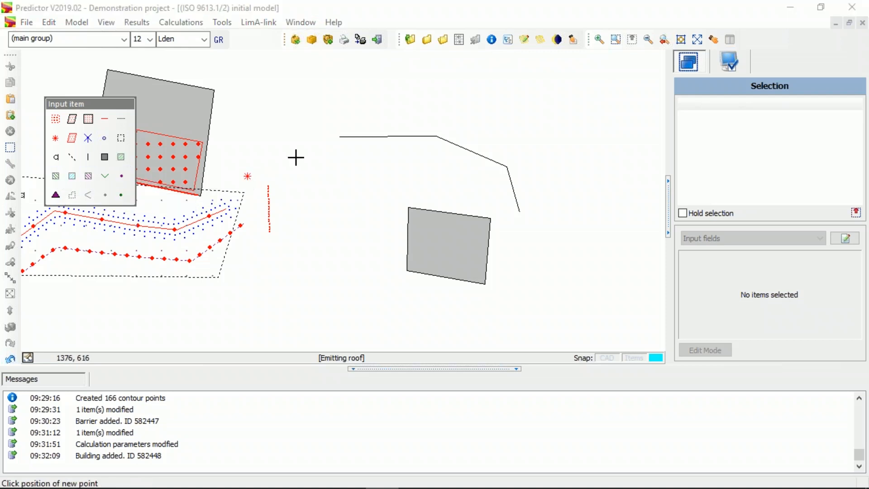
{"action": "left_click", "coordinate": [413, 109]}
{"action": "left_click", "coordinate": [419, 190]}
{"action": "left_click", "coordinate": [499, 199]}
{"action": "left_click", "coordinate": [596, 153]}
{"action": "right_click", "coordinate": [585, 96]}
{"action": "left_click", "coordinate": [405, 171]}
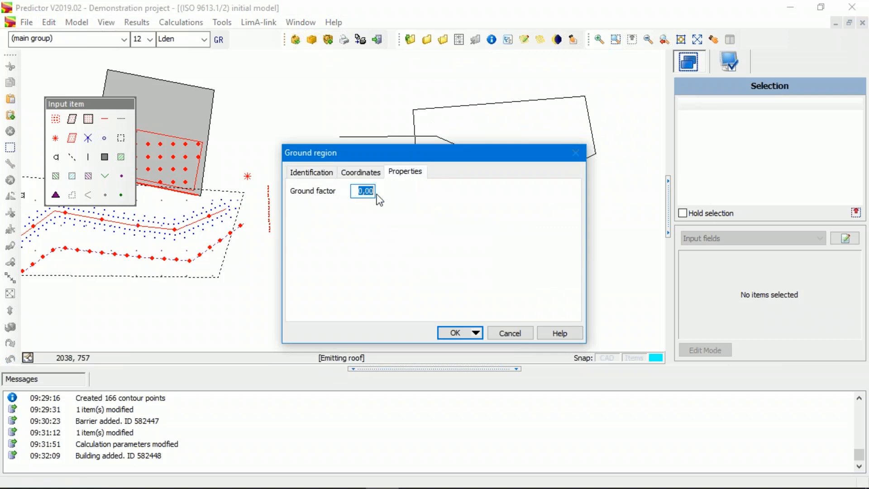
{"action": "type", "text": "1"}
{"action": "left_click", "coordinate": [455, 332]}
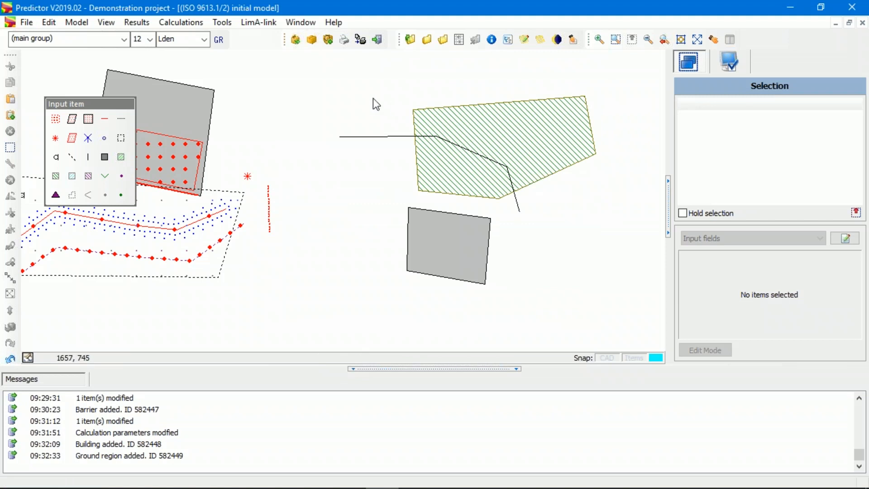
Check the default ground factor of the general ground attenuation method in the calculation settings
{"action": "left_click", "coordinate": [188, 23]}
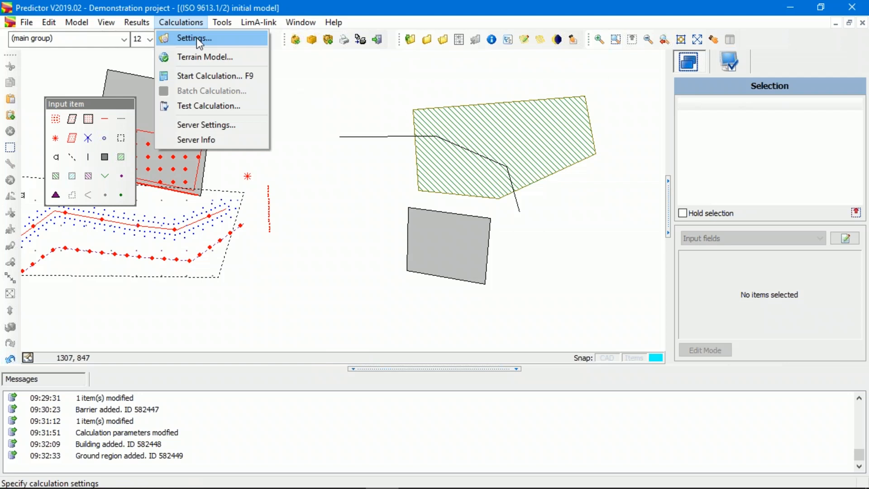
{"action": "left_click", "coordinate": [196, 37]}
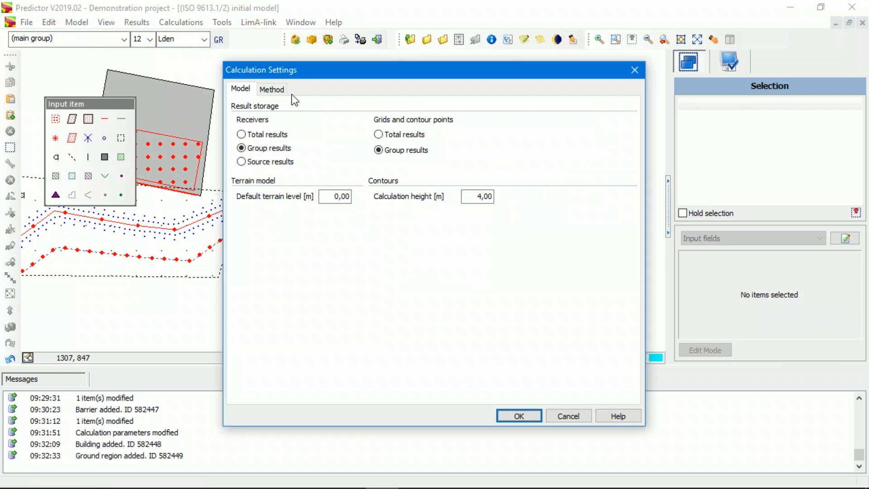
{"action": "left_click", "coordinate": [281, 91]}
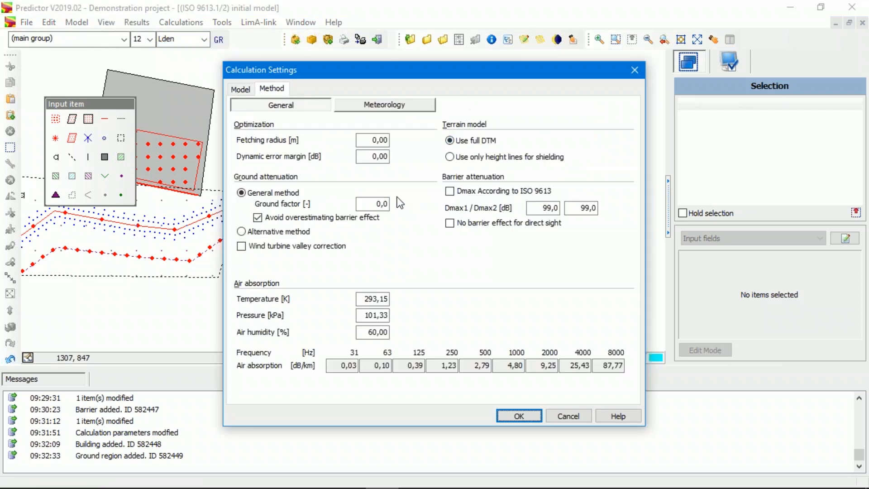
{"action": "double_click", "coordinate": [371, 204]}
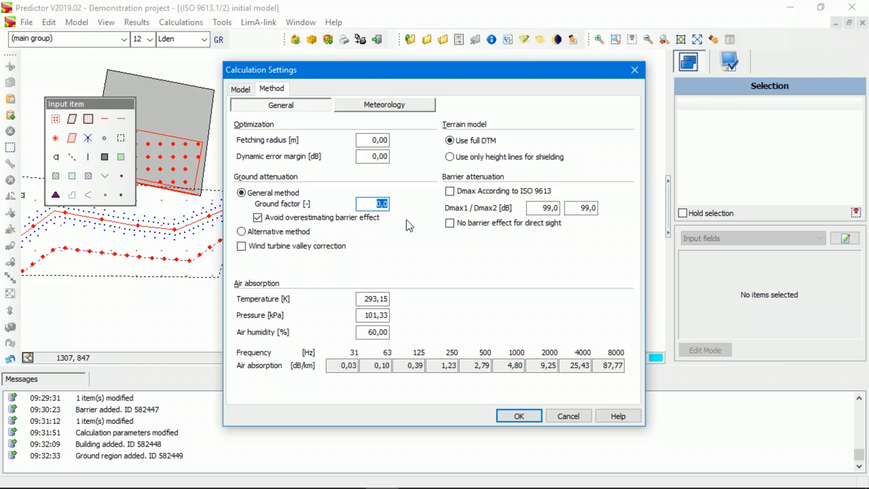
{"action": "left_click", "coordinate": [533, 420]}
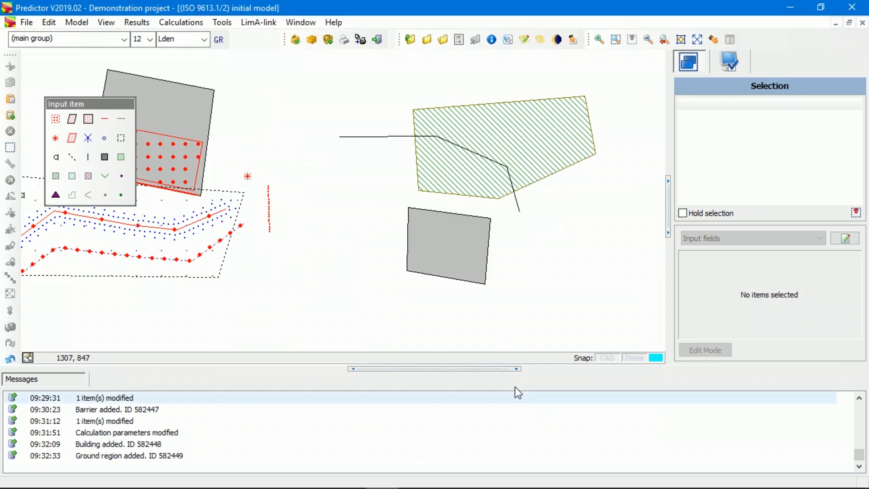
Delete the ground region that overlaps the barrier
{"action": "left_click", "coordinate": [496, 112]}
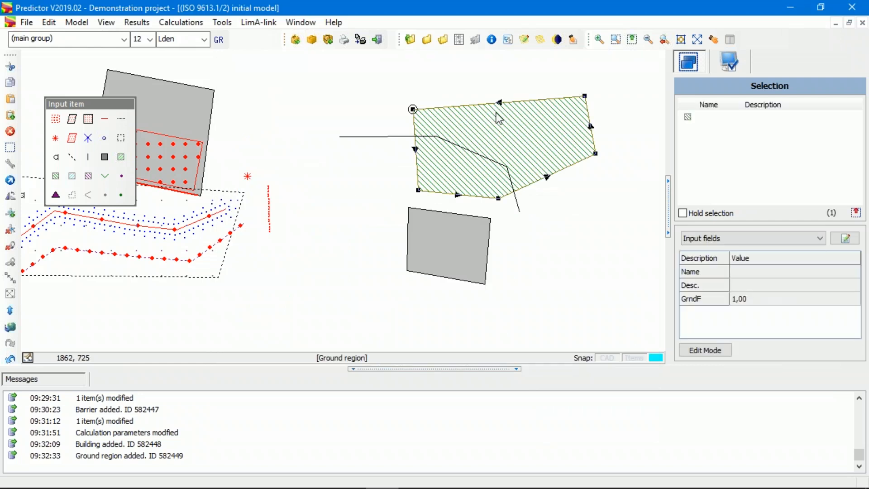
{"action": "key", "text": "Delete"}
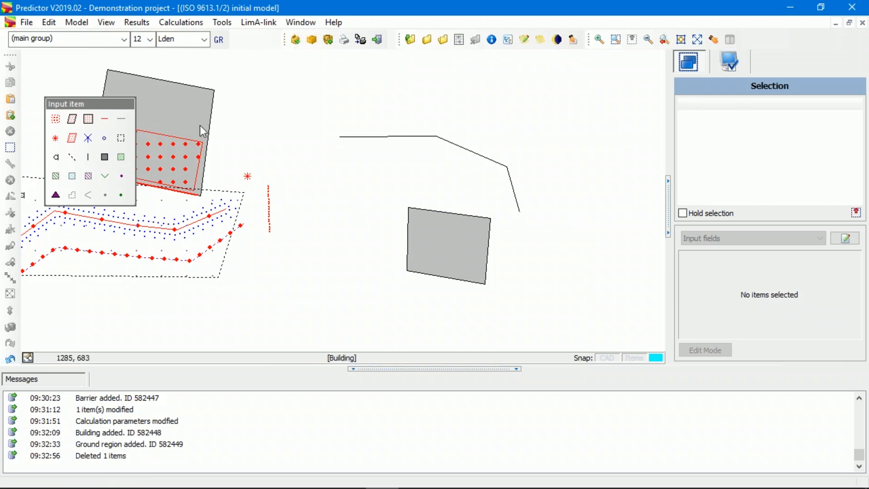
Draw a four-point ground region just north of the barrier, clear of it, and add it with ground factor 1
{"action": "left_click", "coordinate": [56, 175]}
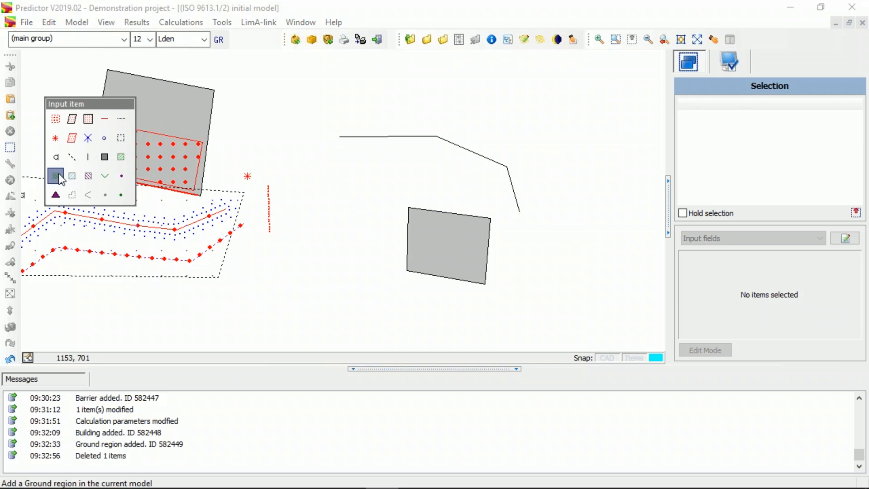
{"action": "left_click", "coordinate": [422, 79]}
{"action": "left_click", "coordinate": [423, 122]}
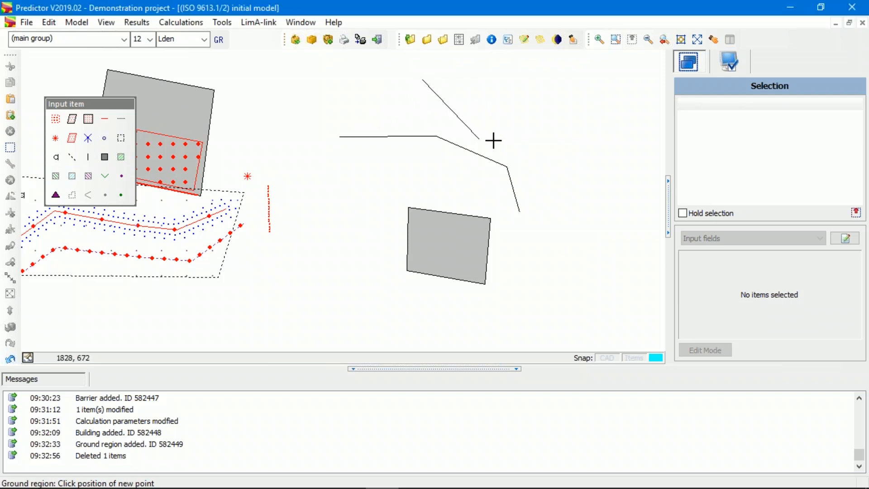
{"action": "left_click", "coordinate": [530, 147]}
{"action": "double_click", "coordinate": [544, 99]}
{"action": "left_click", "coordinate": [402, 172]}
{"action": "type", "text": "1"}
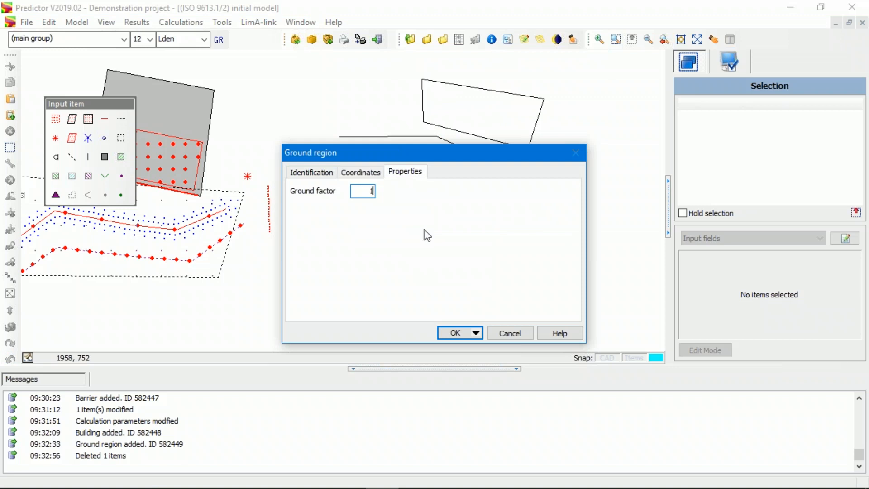
{"action": "left_click", "coordinate": [457, 333]}
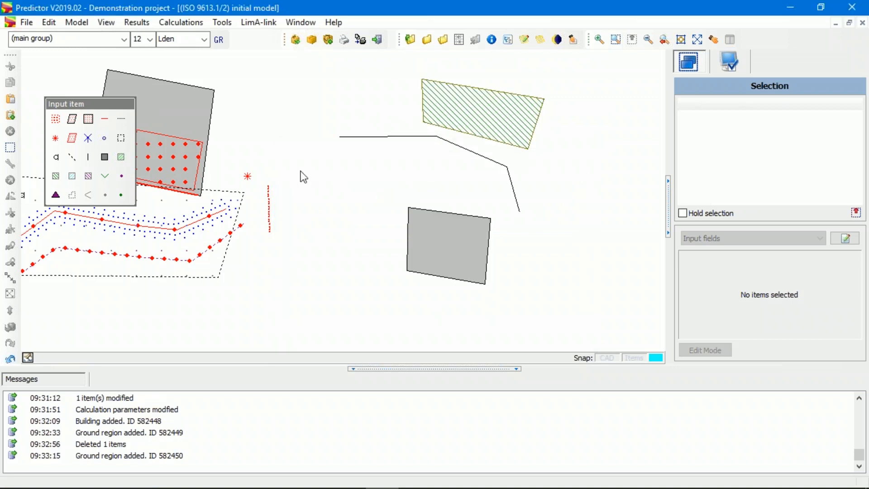
Draw an eight-point height line around the new building, ending near its start point at about (1618, 608)
{"action": "left_click", "coordinate": [105, 175]}
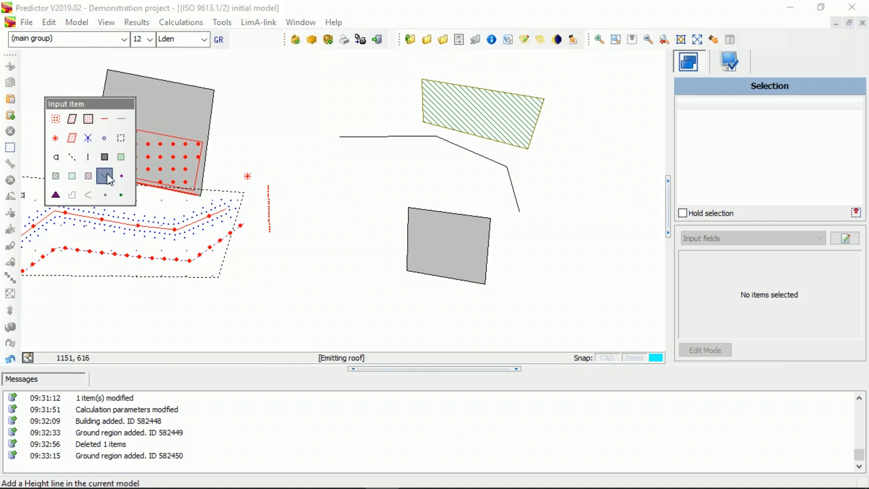
{"action": "left_click", "coordinate": [370, 170]}
{"action": "left_click", "coordinate": [323, 273]}
{"action": "left_click", "coordinate": [466, 320]}
{"action": "left_click", "coordinate": [567, 302]}
{"action": "left_click", "coordinate": [583, 215]}
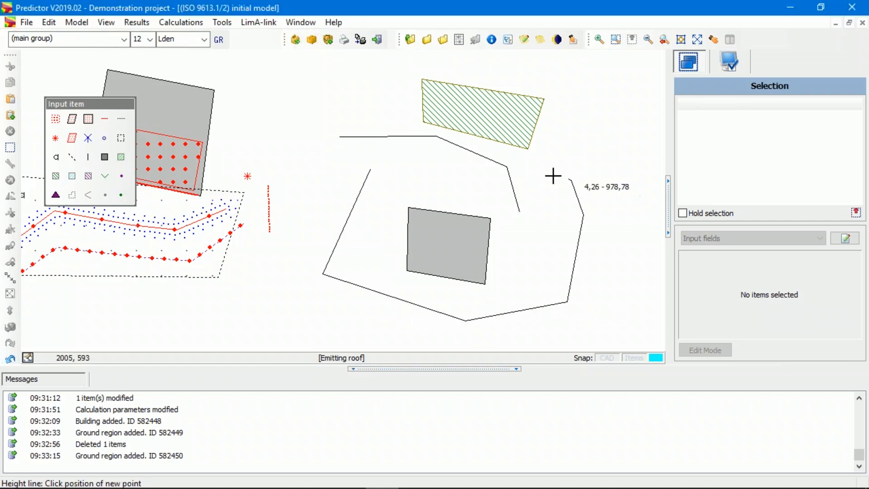
{"action": "double_click", "coordinate": [368, 171]}
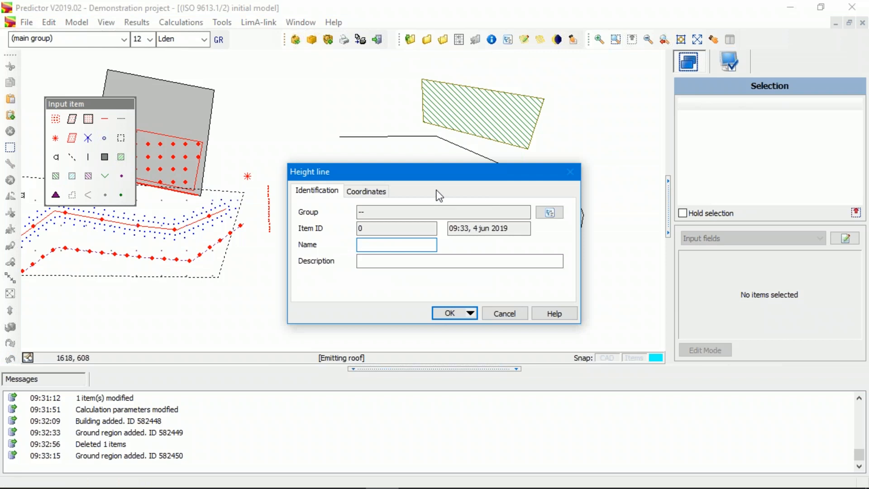
Set the height line's height to 50 and add it to the model
{"action": "left_click", "coordinate": [362, 190]}
{"action": "left_click", "coordinate": [484, 288]}
{"action": "left_click", "coordinate": [484, 287]}
{"action": "type", "text": "50"}
{"action": "left_click", "coordinate": [449, 312]}
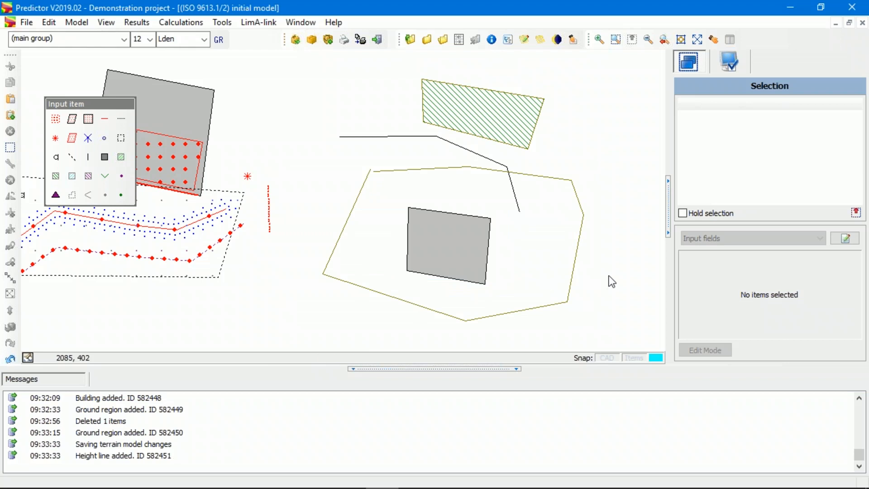
Draw a six-point height line around the entire model, starting northwest of the area sources and ending near its start point
{"action": "scroll", "coordinate": [611, 281], "scroll_direction": "down", "scroll_amount": 3}
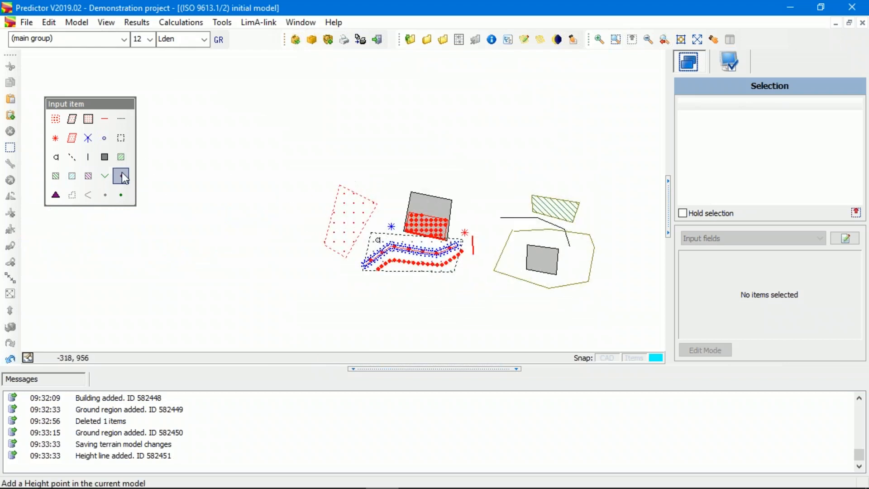
{"action": "left_click", "coordinate": [104, 176]}
{"action": "left_click", "coordinate": [218, 116]}
{"action": "left_click", "coordinate": [281, 317]}
{"action": "left_click", "coordinate": [593, 316]}
{"action": "left_click", "coordinate": [604, 157]}
{"action": "left_click", "coordinate": [307, 83]}
{"action": "double_click", "coordinate": [241, 119]}
Set the iso height of the outer height line to 0 and add it to the model
{"action": "left_click", "coordinate": [371, 188]}
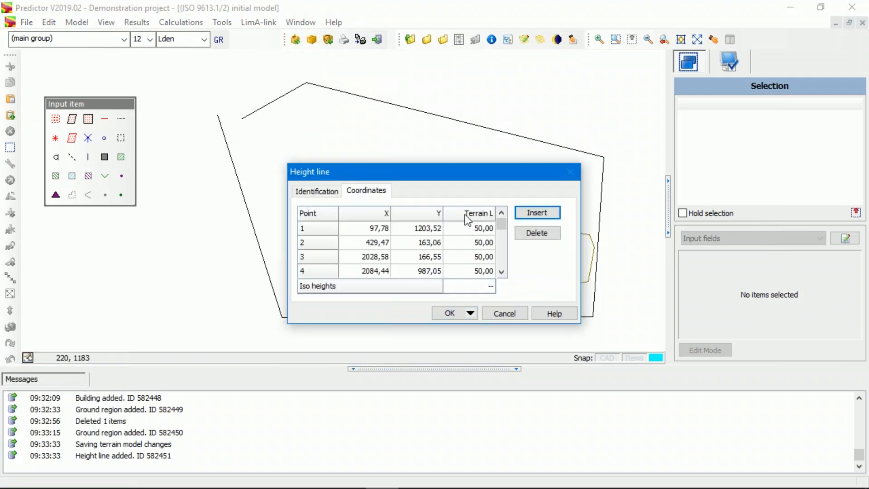
{"action": "left_click", "coordinate": [489, 288]}
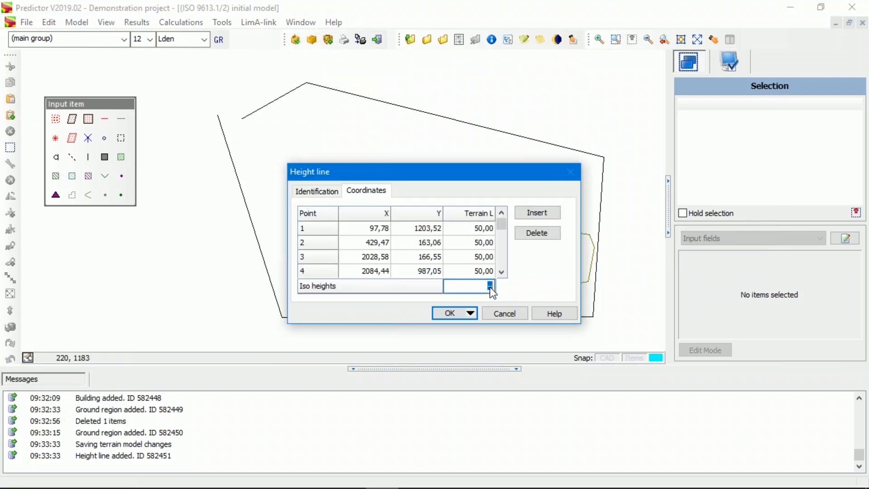
{"action": "type", "text": "0"}
{"action": "left_click", "coordinate": [460, 315]}
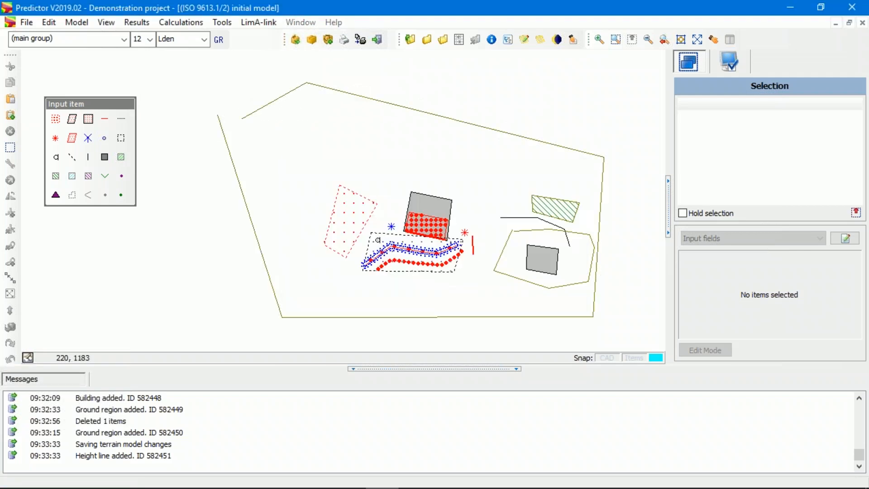
Inspect the terrain and model items in the 3D view with standard shading from several angles, including ground level, and close it
{"action": "left_click", "coordinate": [106, 22]}
{"action": "left_click", "coordinate": [140, 75]}
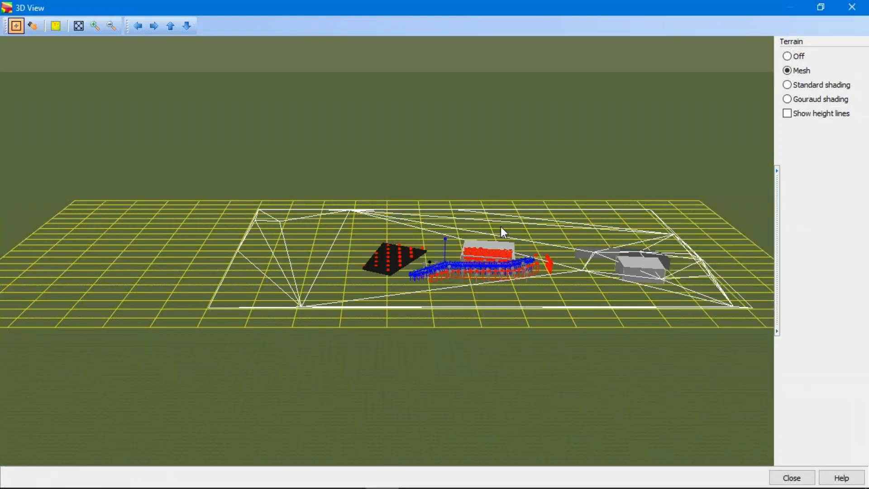
{"action": "left_click", "coordinate": [788, 85]}
{"action": "left_click_drag", "start_coordinate": [658, 274], "coordinate": [183, 234]}
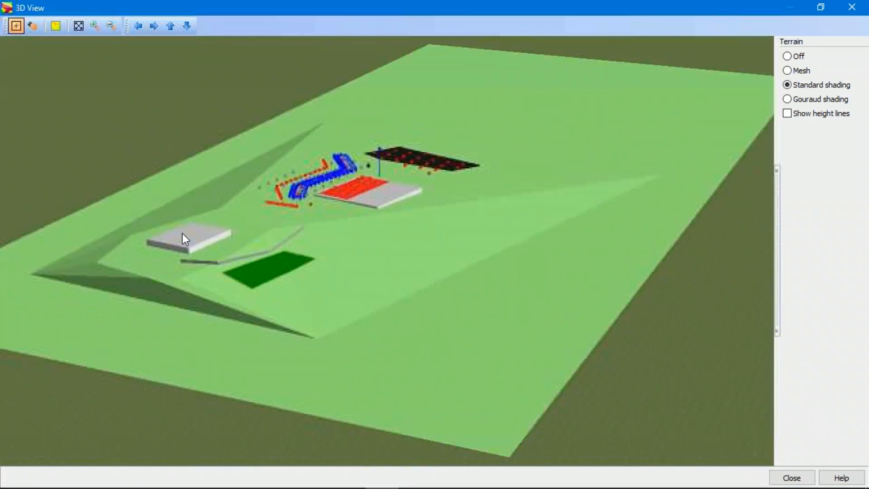
{"action": "left_click_drag", "start_coordinate": [252, 262], "coordinate": [152, 266]}
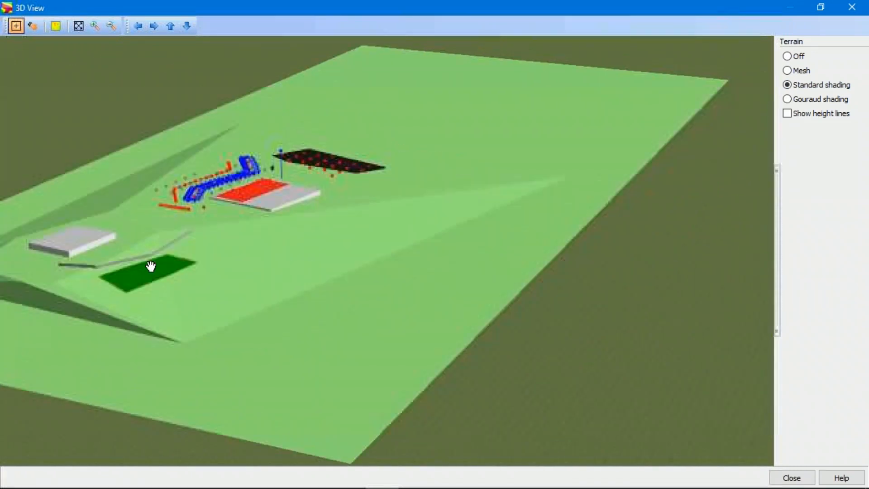
{"action": "left_click_drag", "start_coordinate": [137, 216], "coordinate": [280, 220]}
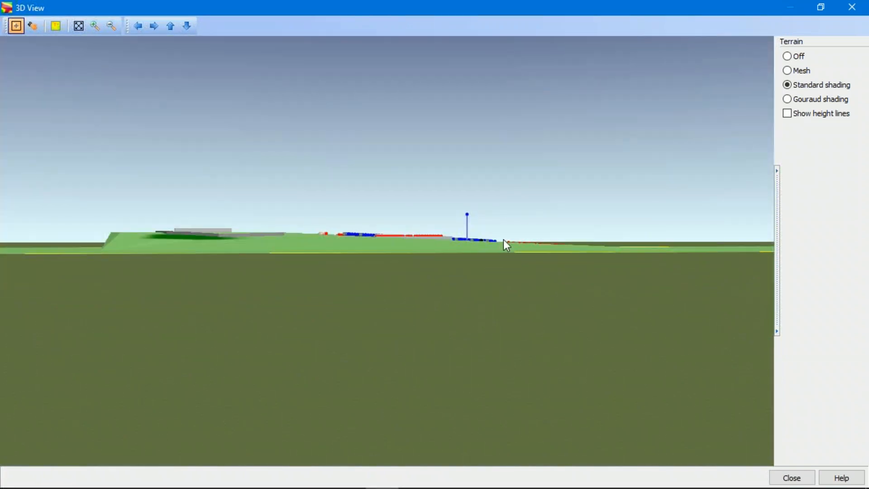
{"action": "left_click_drag", "start_coordinate": [503, 240], "coordinate": [150, 135]}
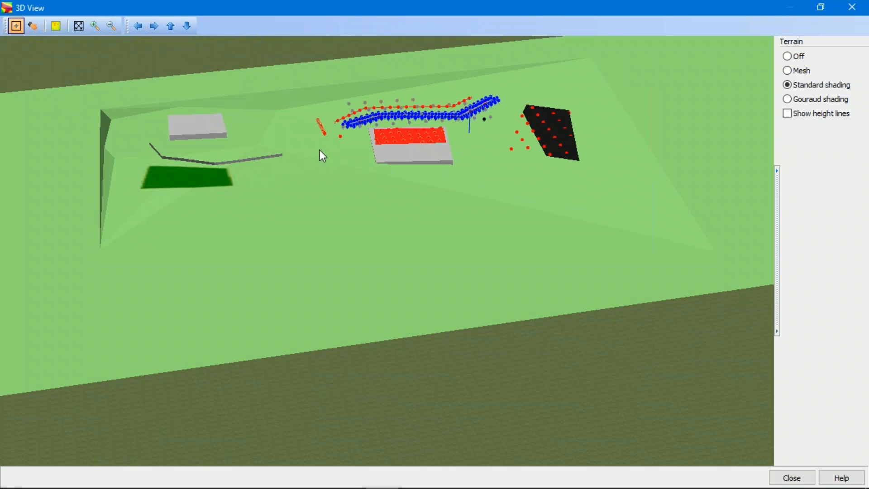
{"action": "left_click", "coordinate": [852, 7]}
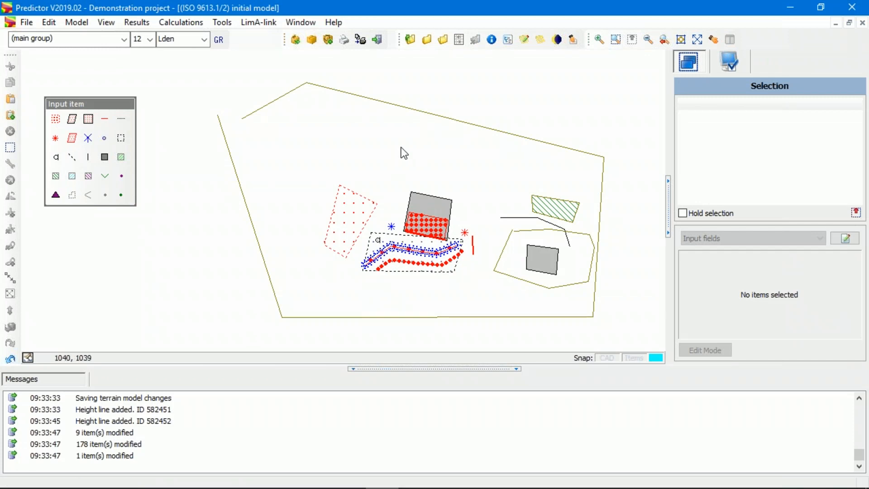
Open the ISO 9613.1/2 model "With expansion Distribution Centre" and switch off its schiedam.jpg background map
{"action": "left_click", "coordinate": [410, 39]}
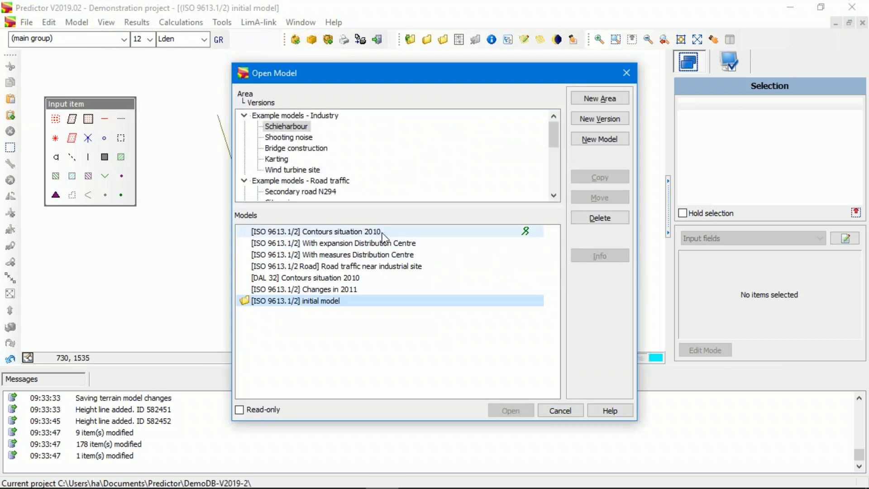
{"action": "double_click", "coordinate": [388, 240]}
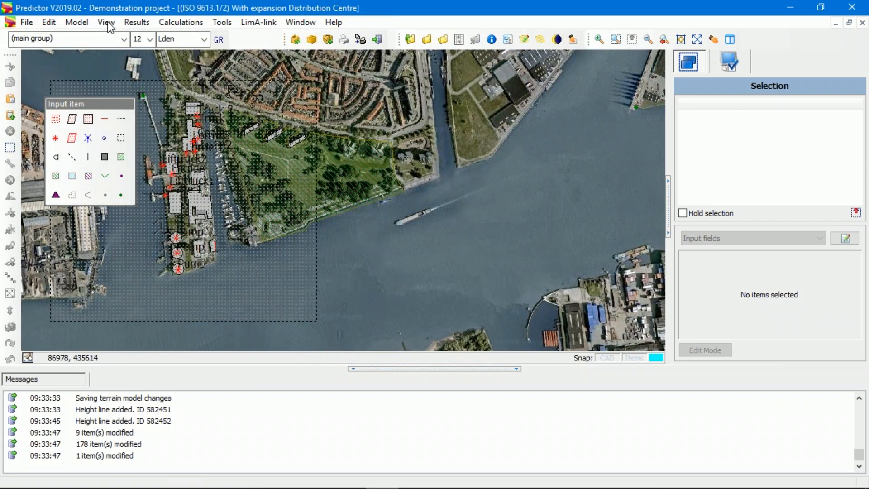
{"action": "left_click", "coordinate": [107, 23]}
{"action": "left_click", "coordinate": [157, 123]}
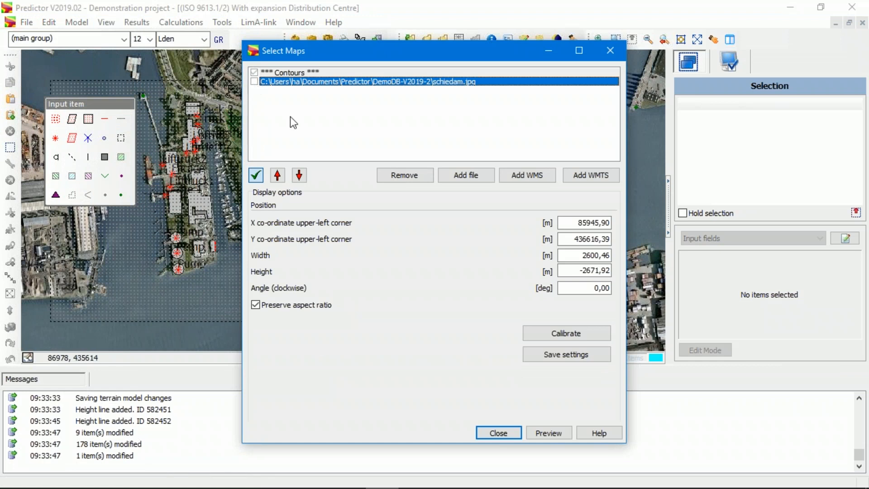
{"action": "left_click", "coordinate": [508, 432]}
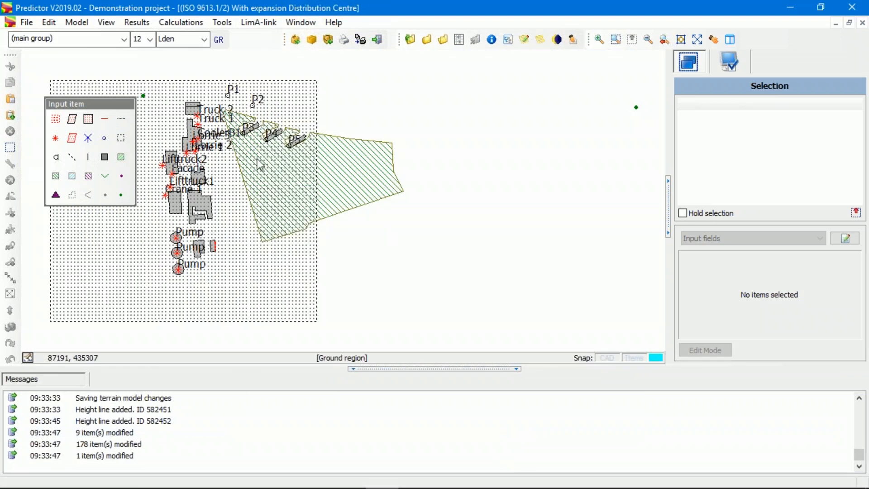
Hide the grid points and restore the receivers' display settings to default, removing their name labels
{"action": "left_click", "coordinate": [727, 66]}
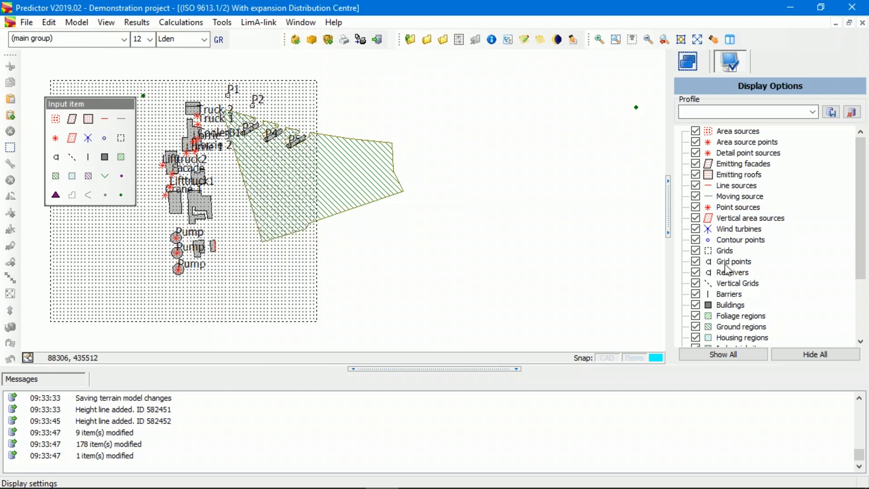
{"action": "left_click", "coordinate": [696, 261]}
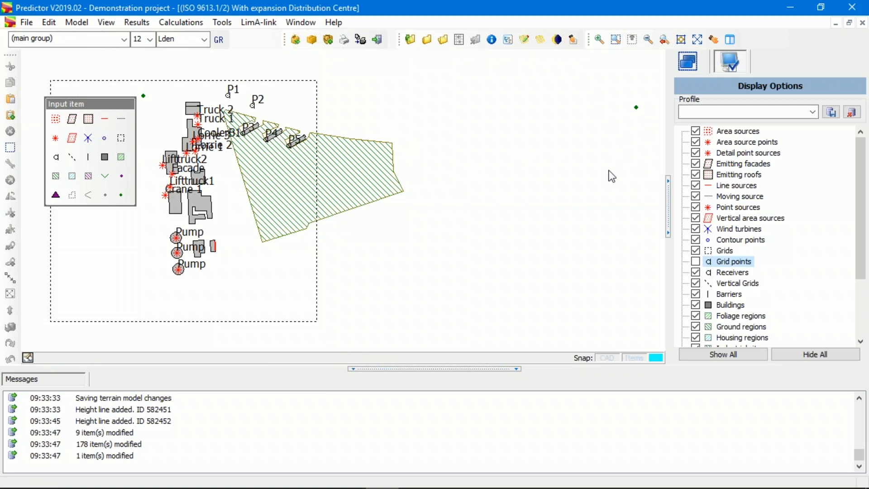
{"action": "left_click", "coordinate": [742, 274]}
{"action": "double_click", "coordinate": [741, 273]}
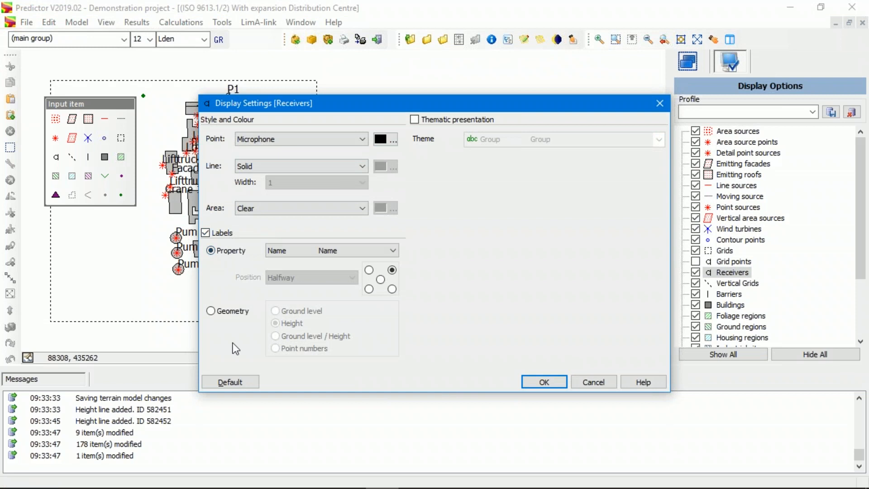
{"action": "left_click", "coordinate": [236, 383]}
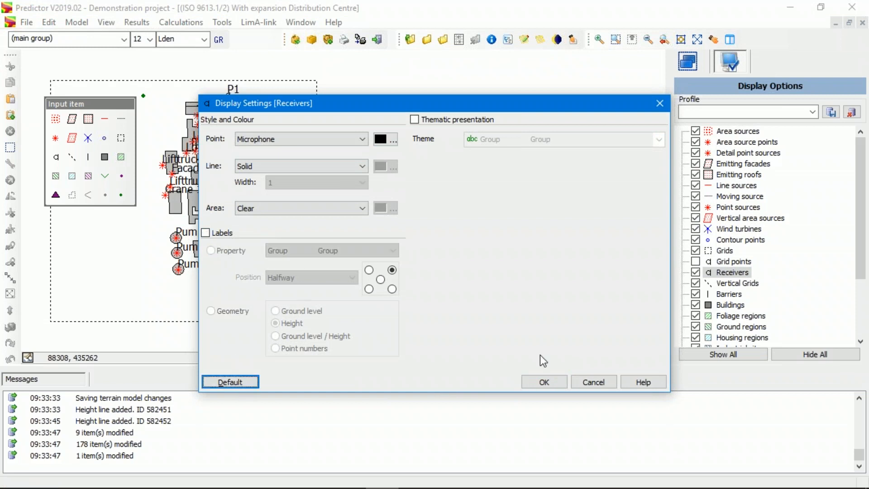
{"action": "left_click", "coordinate": [543, 382]}
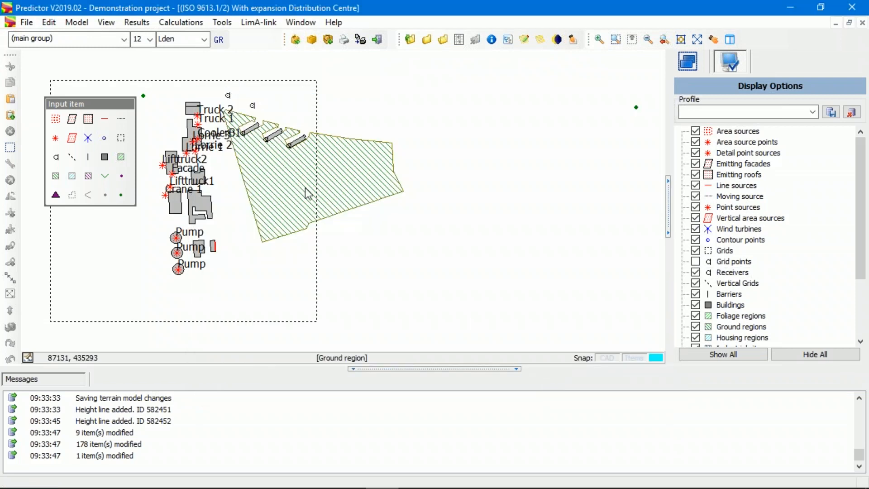
Restore the point sources' display settings to default so their name labels are no longer shown
{"action": "double_click", "coordinate": [744, 209]}
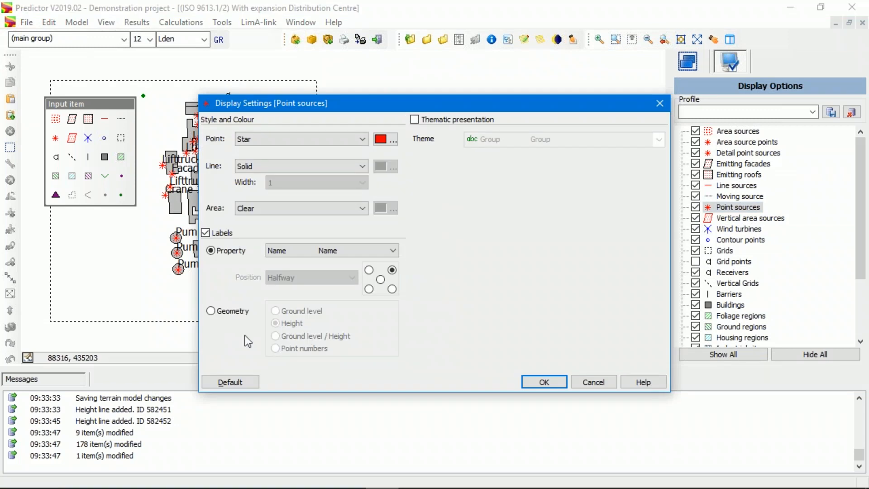
{"action": "left_click", "coordinate": [231, 383]}
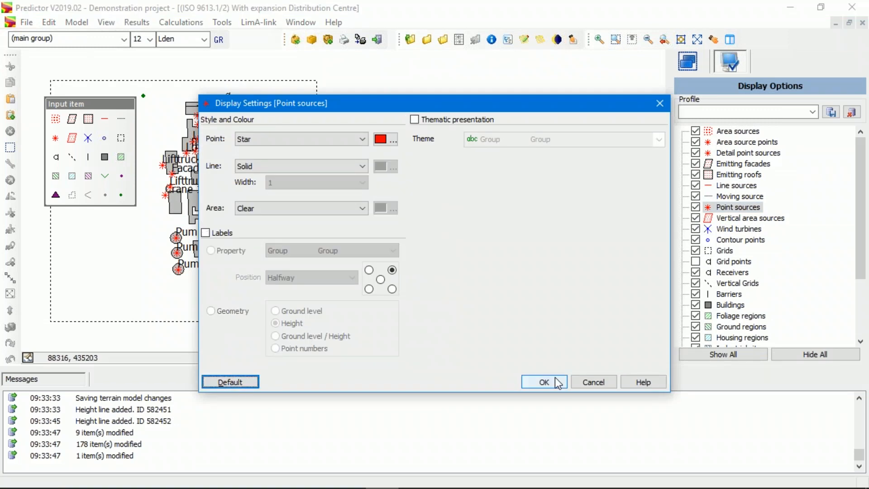
{"action": "left_click", "coordinate": [557, 381]}
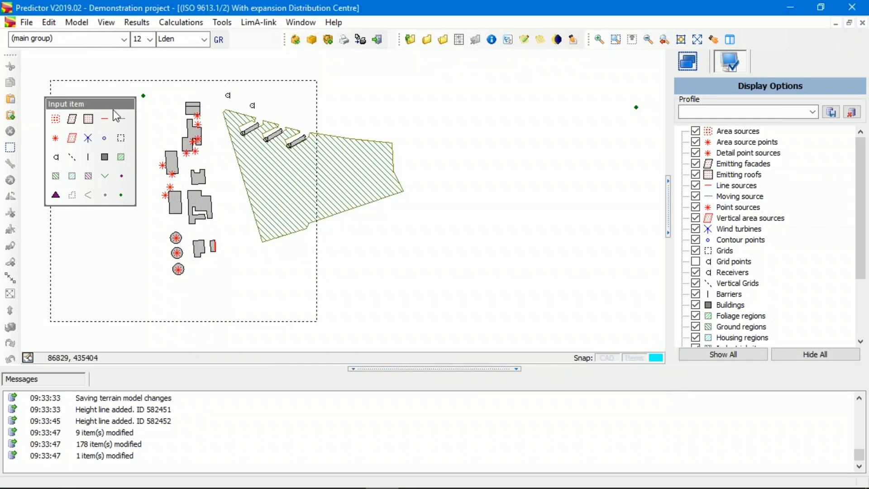
Dock the Input item palette beneath the model view and collapse the messages pane
{"action": "left_click_drag", "start_coordinate": [110, 110], "coordinate": [91, 352]}
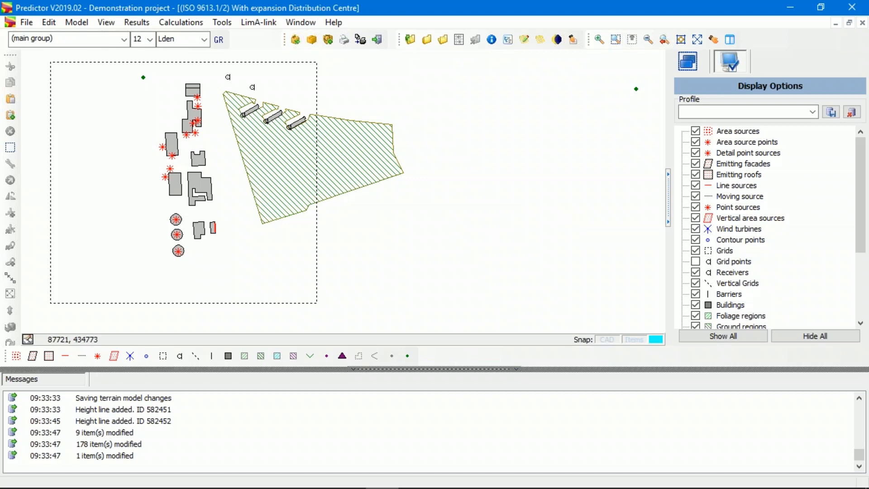
{"action": "left_click", "coordinate": [435, 369]}
Examine the identification data of receiver P1 and of point source Lorrie 2 at the distribution centre, leaving both unchanged
{"action": "left_click_drag", "start_coordinate": [405, 330], "coordinate": [539, 291]}
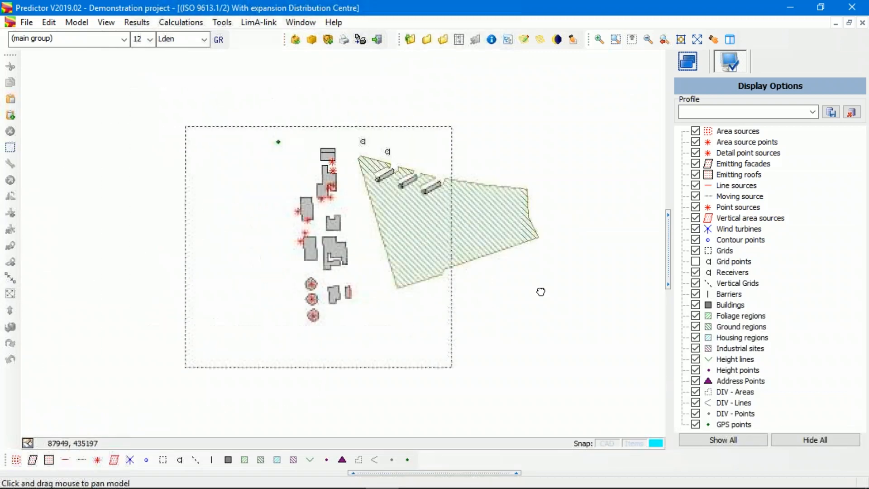
{"action": "scroll", "coordinate": [448, 208], "scroll_direction": "up", "scroll_amount": 3}
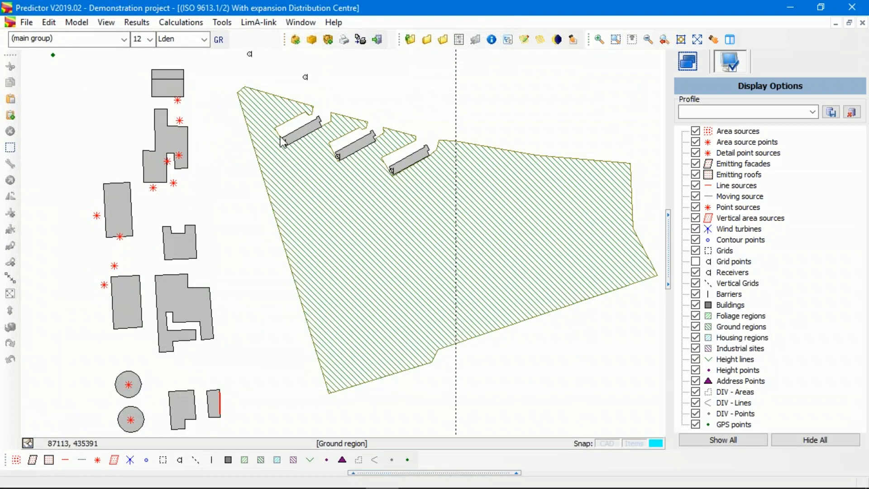
{"action": "double_click", "coordinate": [249, 54]}
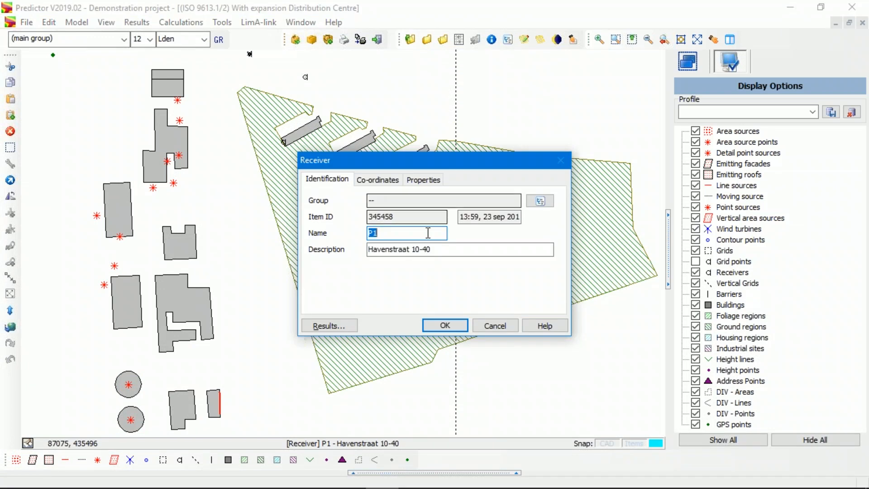
{"action": "left_click", "coordinate": [394, 234]}
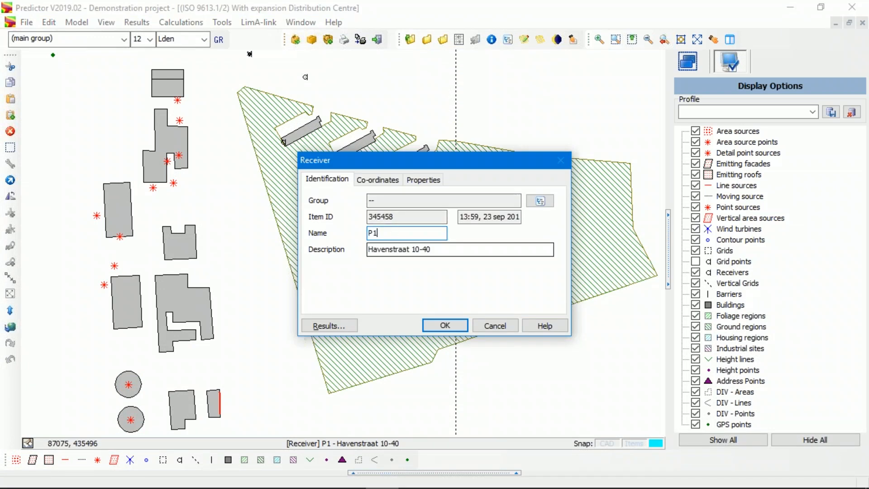
{"action": "left_click", "coordinate": [448, 326]}
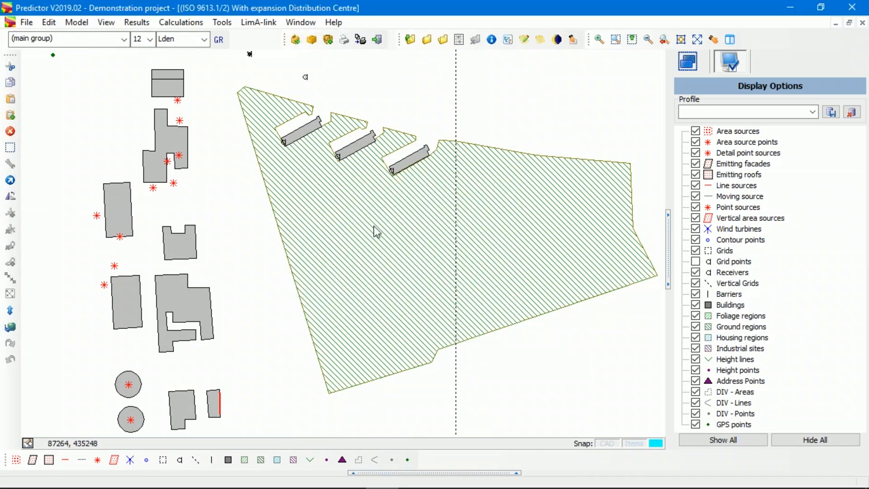
{"action": "double_click", "coordinate": [174, 184]}
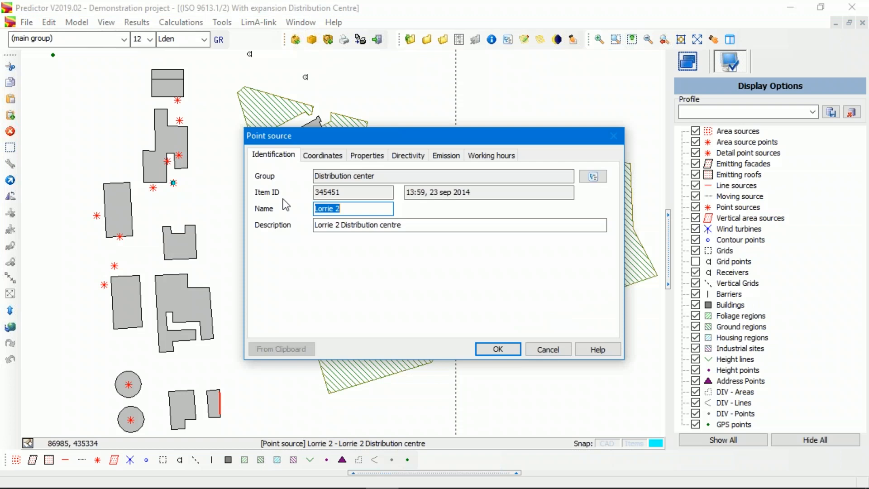
{"action": "left_click", "coordinate": [361, 207]}
{"action": "left_click", "coordinate": [548, 350]}
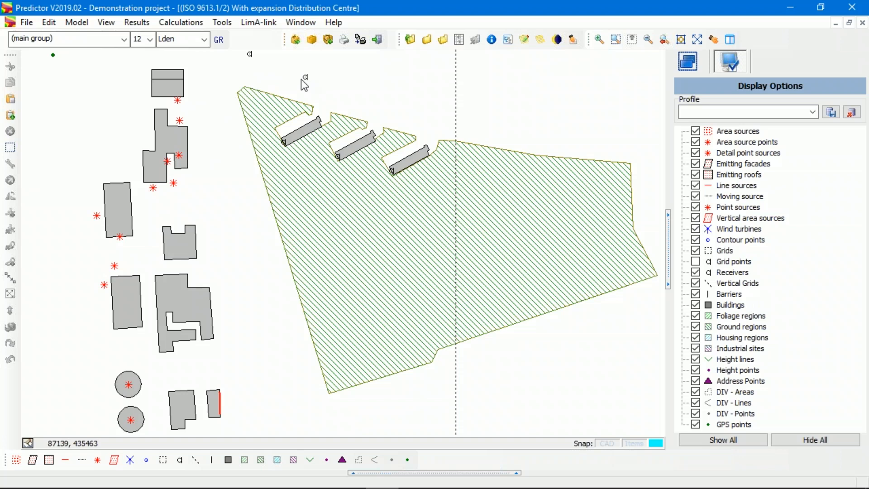
{"action": "double_click", "coordinate": [249, 53]}
{"action": "left_click", "coordinate": [495, 327]}
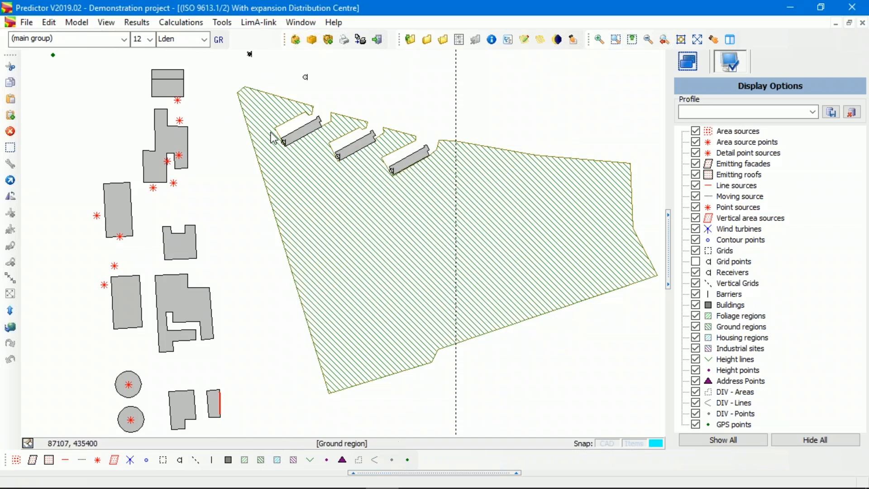
{"action": "double_click", "coordinate": [174, 184]}
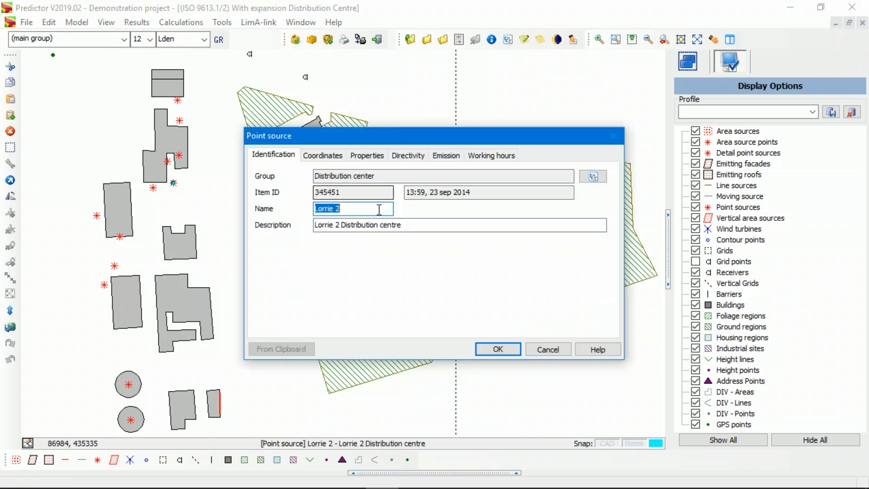
{"action": "left_click", "coordinate": [547, 349]}
{"action": "left_click", "coordinate": [226, 191]}
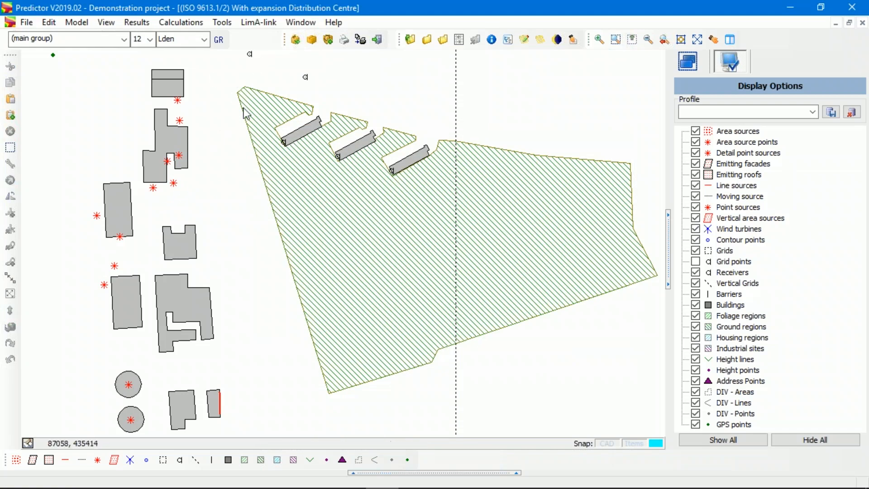
Set up a test calculation for receiver P1 and only the source Lorrie 2 from the Distribution center group
{"action": "left_click", "coordinate": [181, 24]}
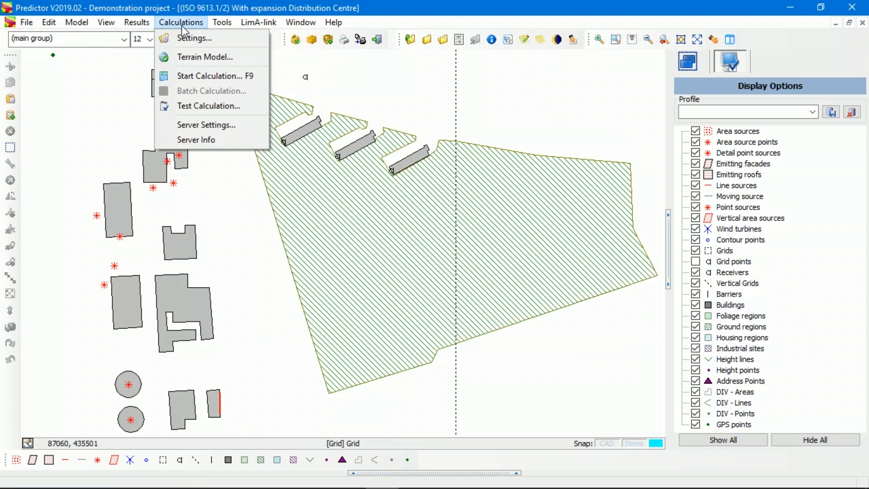
{"action": "left_click", "coordinate": [226, 107]}
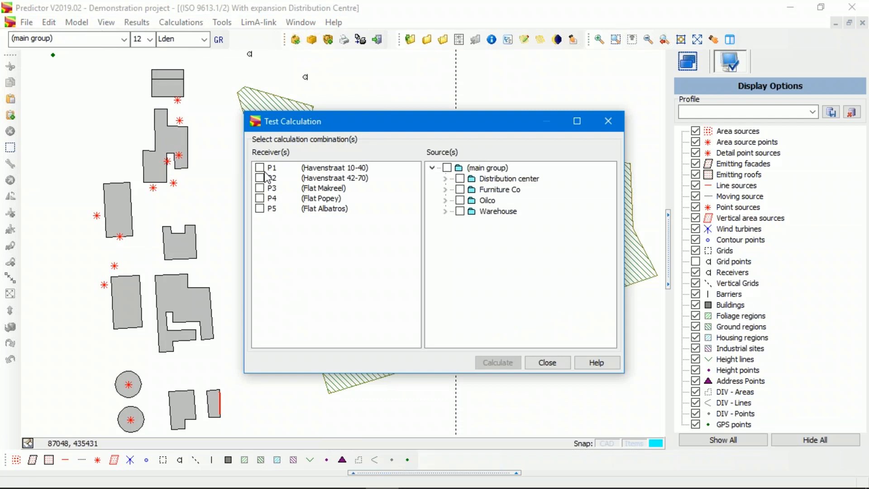
{"action": "left_click", "coordinate": [263, 169]}
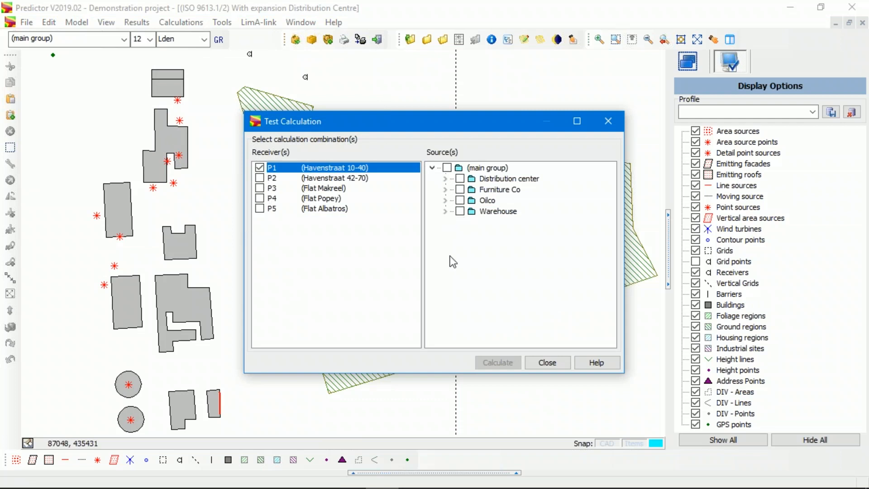
{"action": "left_click", "coordinate": [444, 180]}
{"action": "key", "text": "space"}
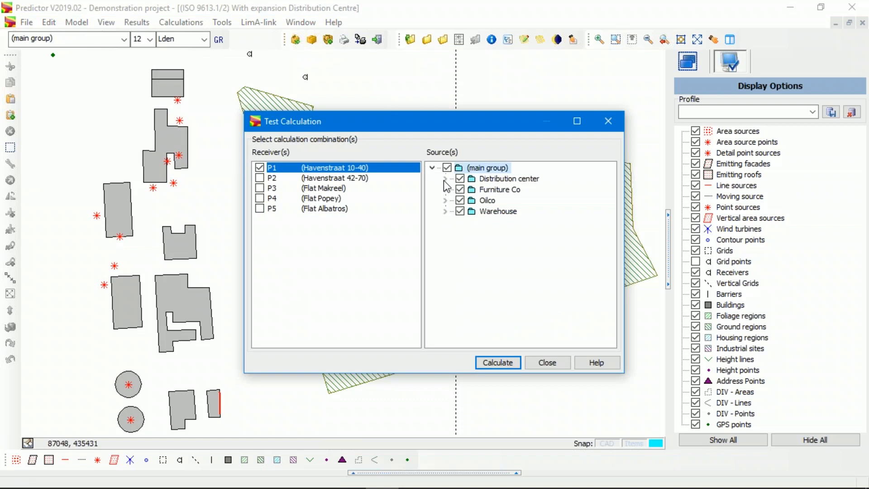
{"action": "key", "text": "space"}
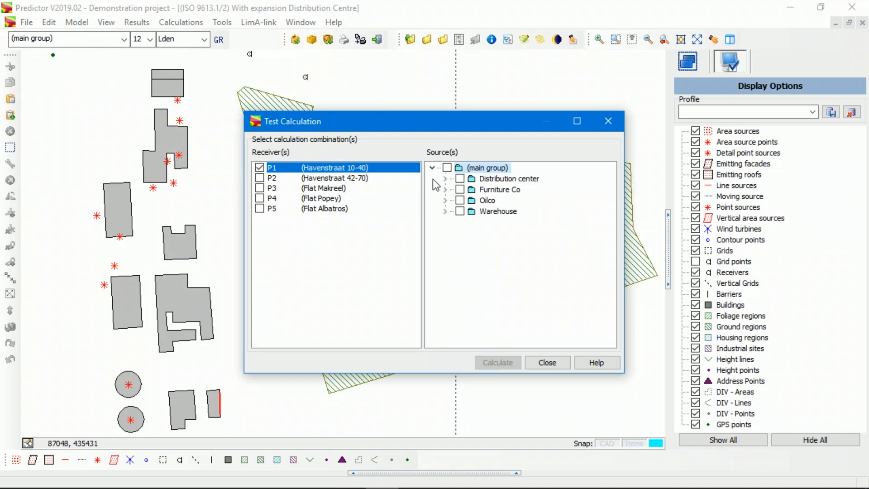
{"action": "key", "text": "space"}
{"action": "left_click", "coordinate": [447, 168]}
{"action": "left_click", "coordinate": [450, 179]}
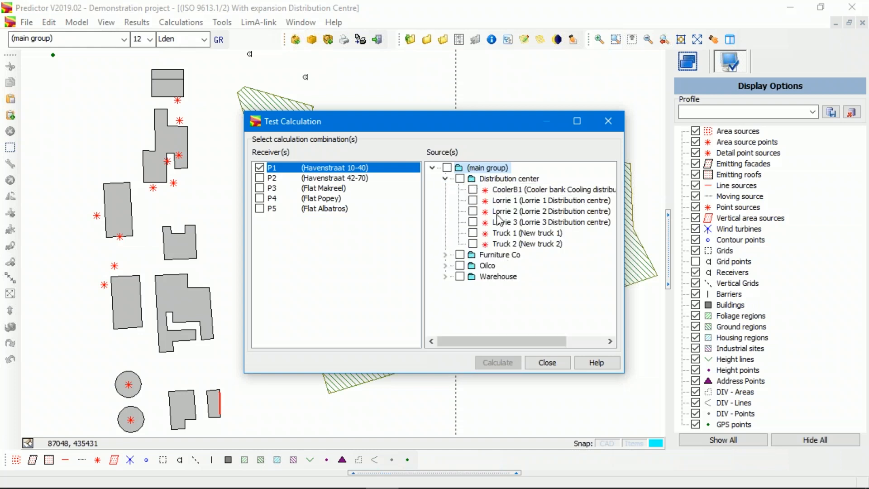
{"action": "left_click", "coordinate": [476, 212]}
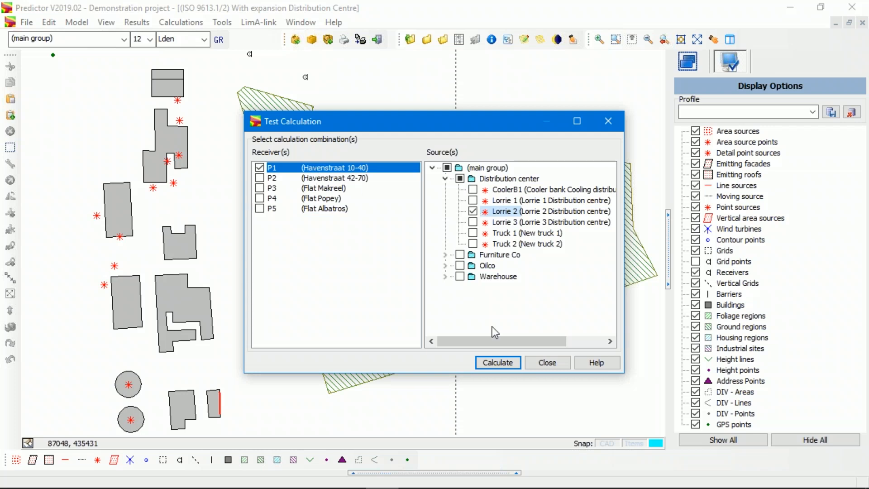
Run the test calculation with the Detailed cross sections output and maximize the results window
{"action": "left_click", "coordinate": [509, 363]}
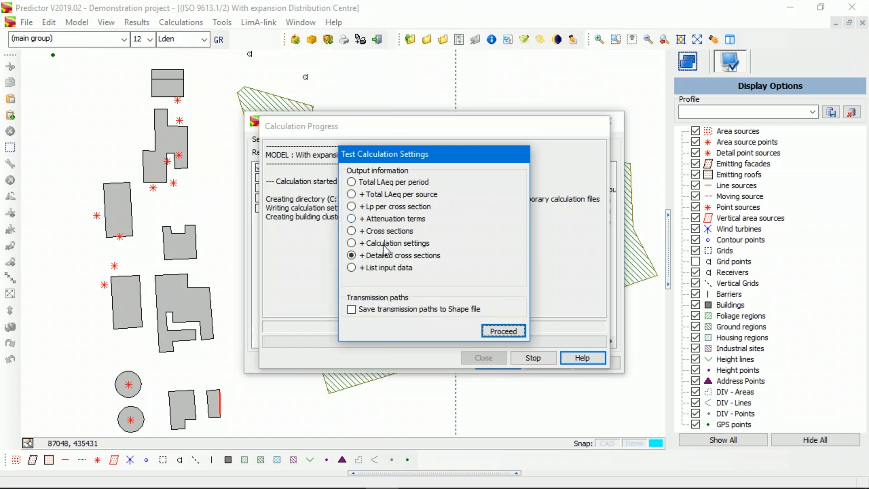
{"action": "left_click", "coordinate": [514, 330]}
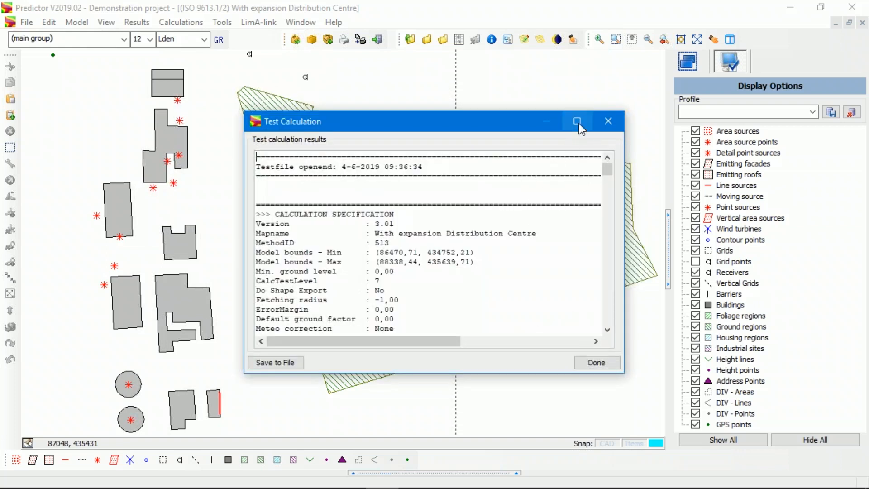
{"action": "left_click", "coordinate": [577, 121]}
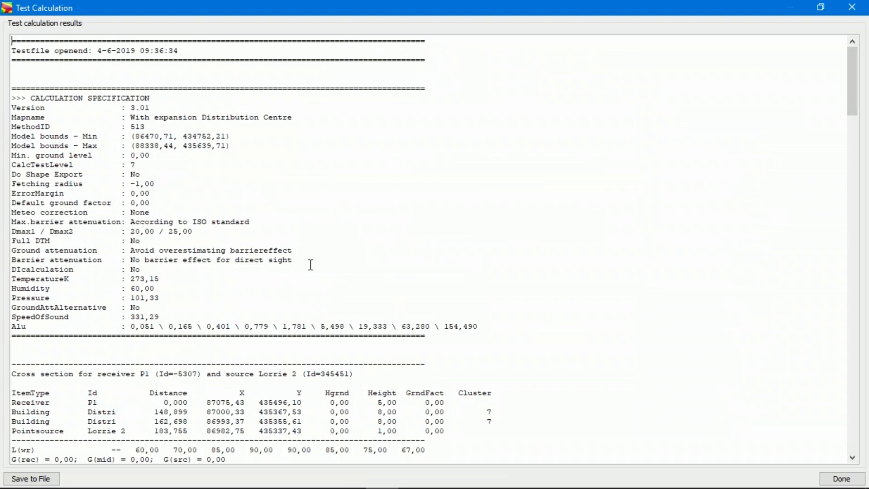
Examine the direct cross section between receiver P1 and Lorrie 2, including screening and attenuation terms, and compare it with the model layout
{"action": "scroll", "coordinate": [322, 207], "scroll_direction": "down", "scroll_amount": 3}
{"action": "scroll", "coordinate": [323, 206], "scroll_direction": "down", "scroll_amount": 6}
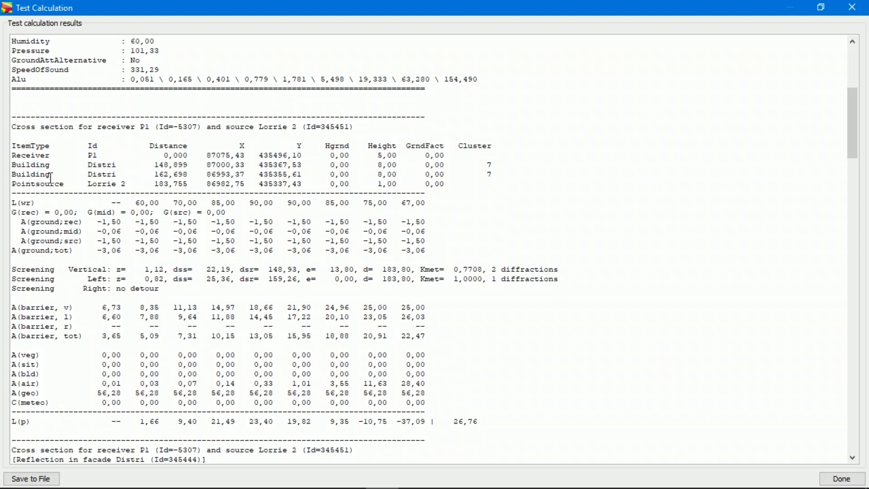
{"action": "left_click_drag", "start_coordinate": [296, 4], "coordinate": [788, 262]}
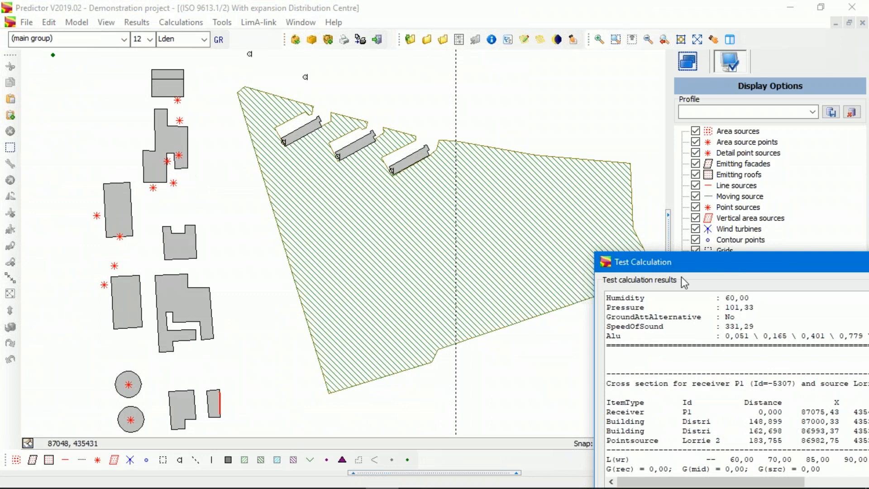
{"action": "left_click_drag", "start_coordinate": [784, 258], "coordinate": [368, 107]}
{"action": "double_click", "coordinate": [370, 108]}
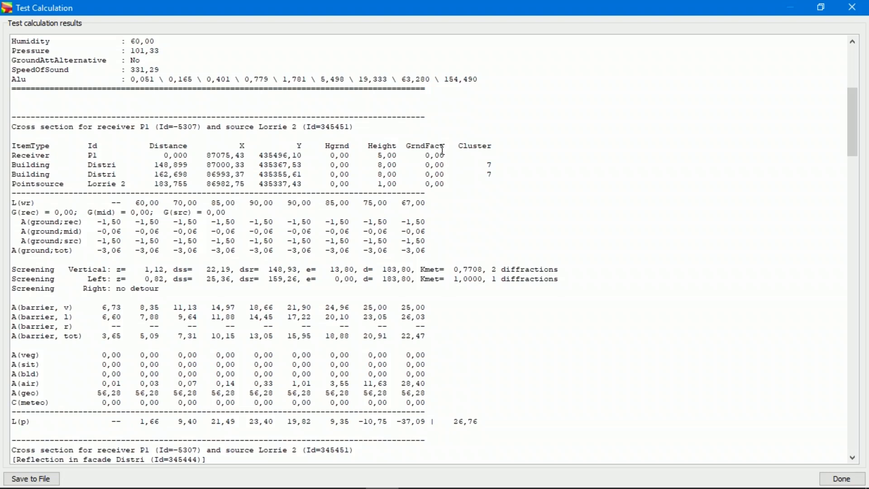
{"action": "double_click", "coordinate": [537, 13]}
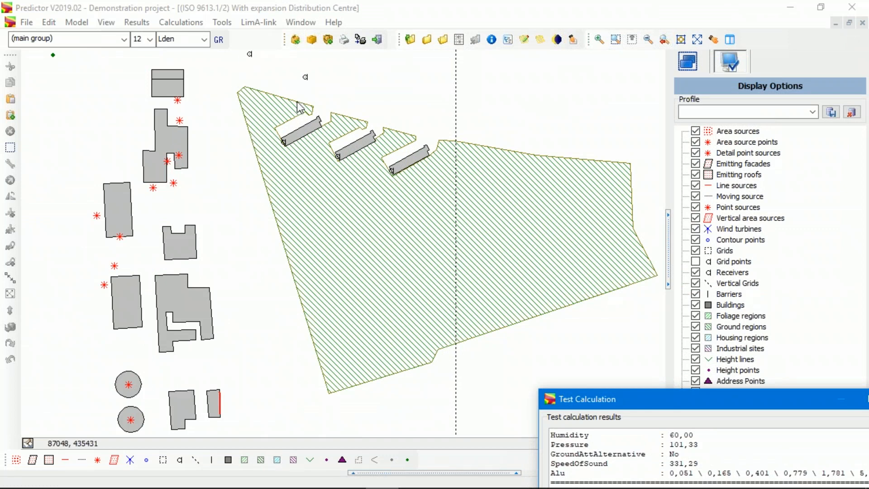
{"action": "left_click_drag", "start_coordinate": [800, 395], "coordinate": [458, 101]}
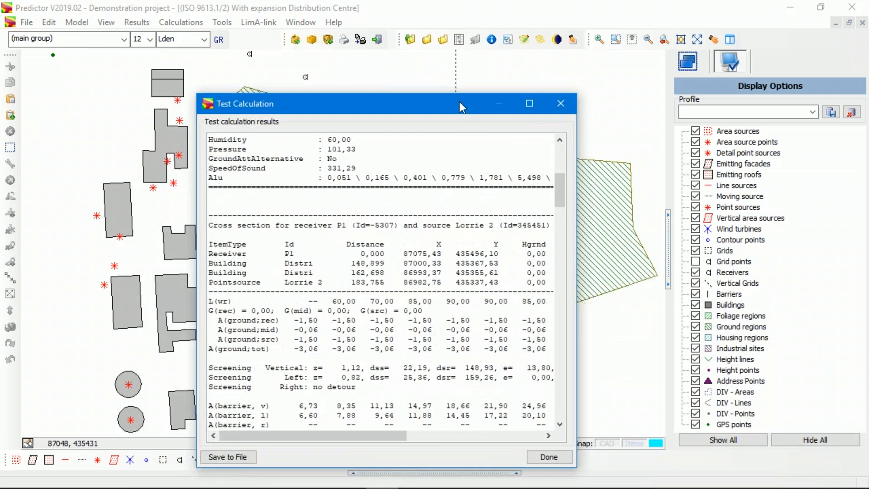
{"action": "double_click", "coordinate": [458, 101]}
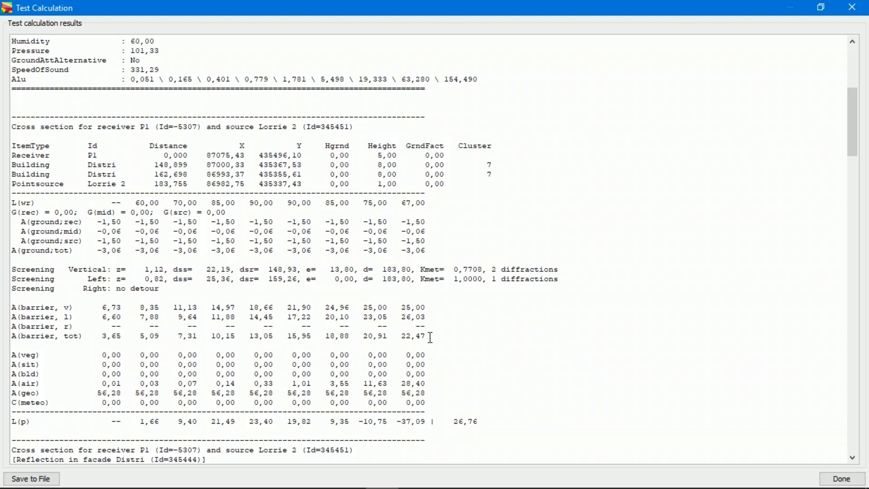
{"action": "left_click", "coordinate": [433, 337]}
{"action": "scroll", "coordinate": [458, 352], "scroll_direction": "down", "scroll_amount": 1}
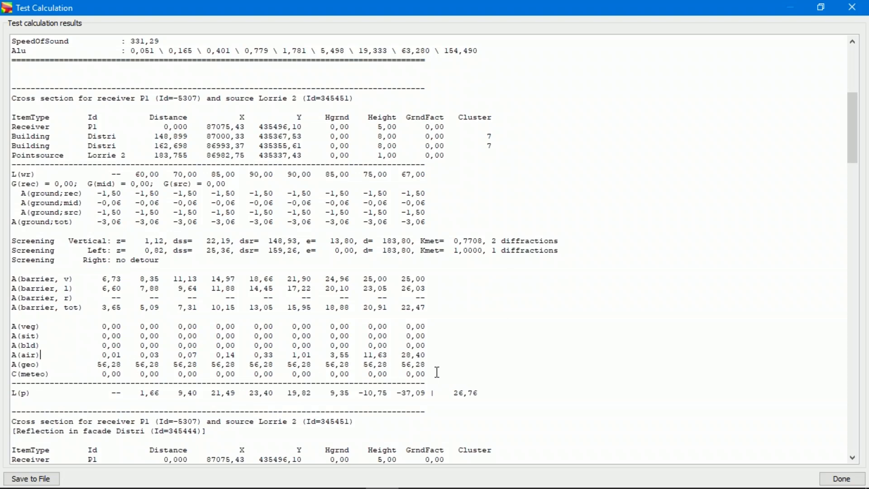
{"action": "left_click_drag", "start_coordinate": [91, 373], "coordinate": [446, 372]}
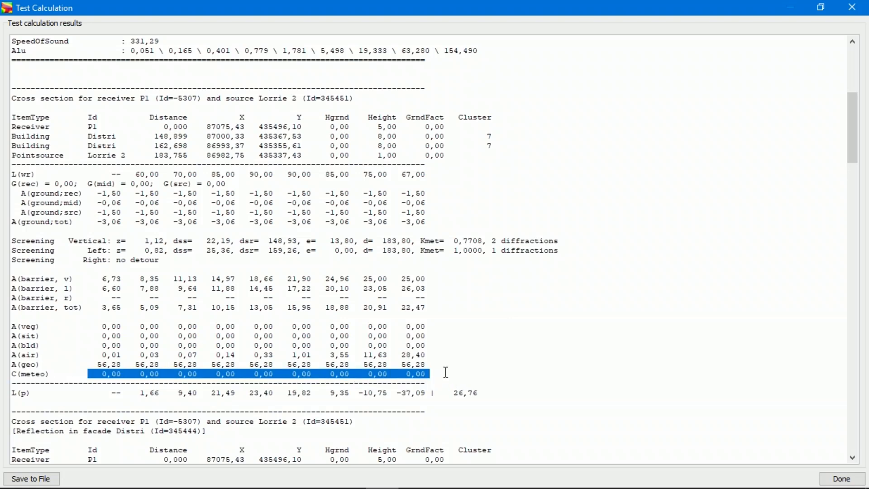
{"action": "left_click", "coordinate": [495, 357]}
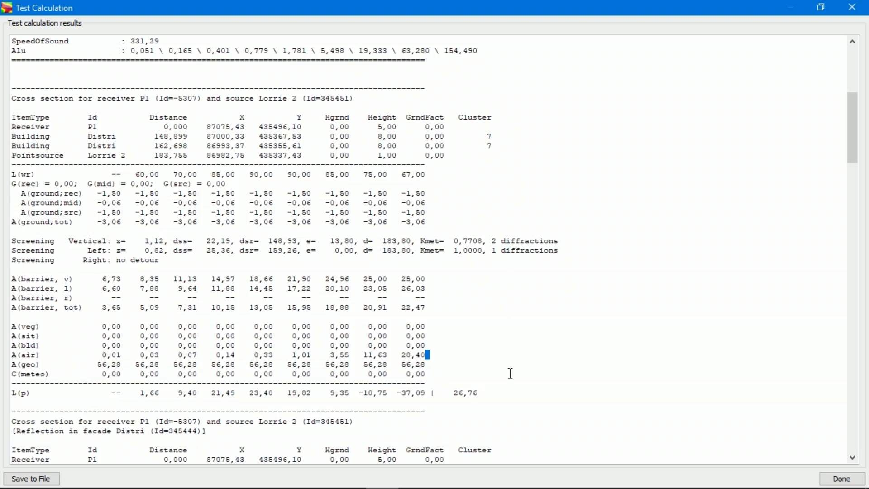
Review the facade reflection cross sections and the final LAeq tables per period in the test results, and close them
{"action": "scroll", "coordinate": [510, 368], "scroll_direction": "down", "scroll_amount": 6}
{"action": "scroll", "coordinate": [510, 369], "scroll_direction": "down", "scroll_amount": 4}
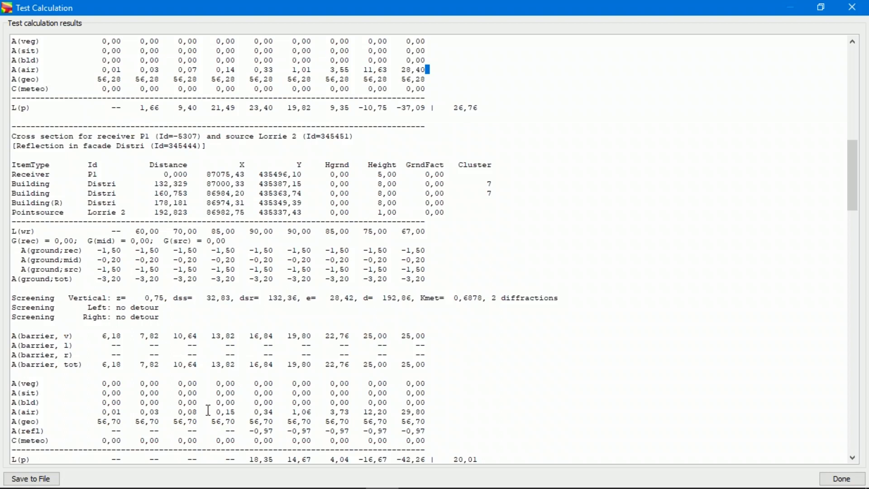
{"action": "scroll", "coordinate": [208, 410], "scroll_direction": "down", "scroll_amount": 7}
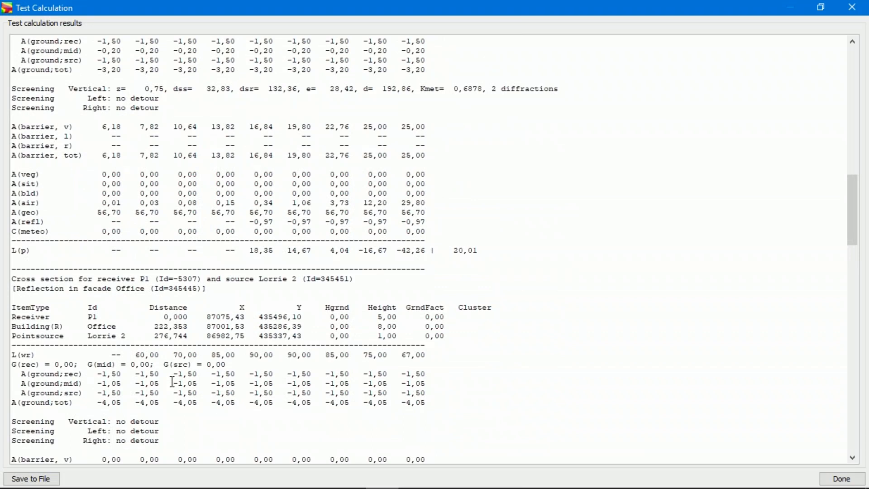
{"action": "scroll", "coordinate": [172, 382], "scroll_direction": "down", "scroll_amount": 7}
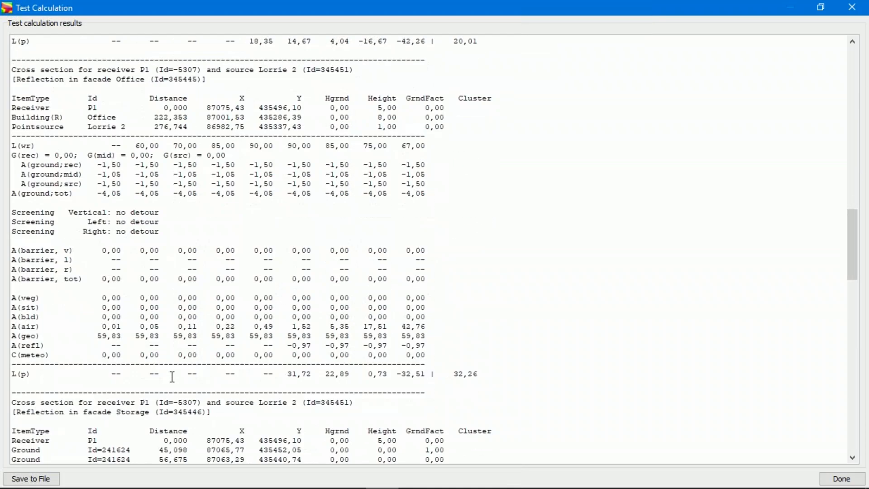
{"action": "scroll", "coordinate": [172, 377], "scroll_direction": "down", "scroll_amount": 17}
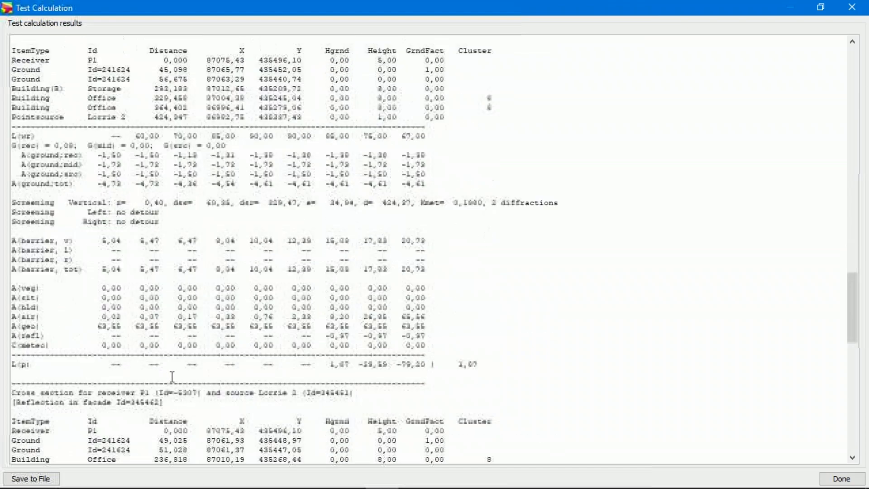
{"action": "scroll", "coordinate": [172, 377], "scroll_direction": "down", "scroll_amount": 20}
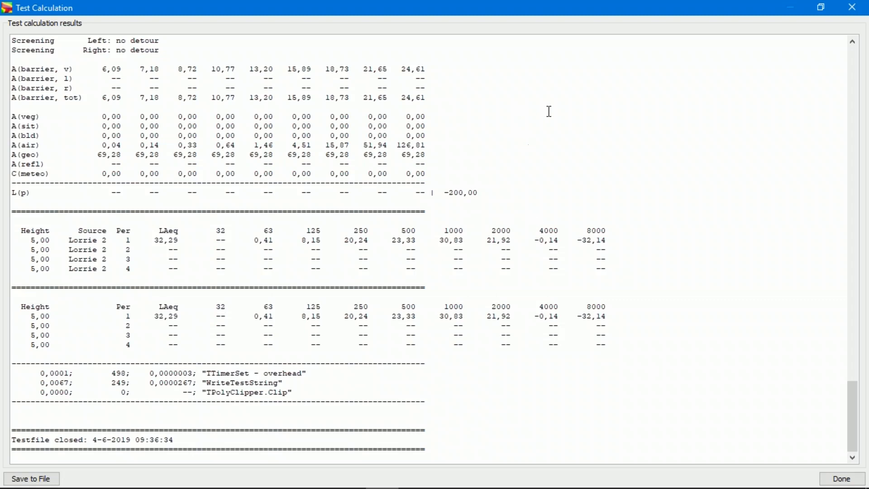
{"action": "left_click", "coordinate": [856, 14]}
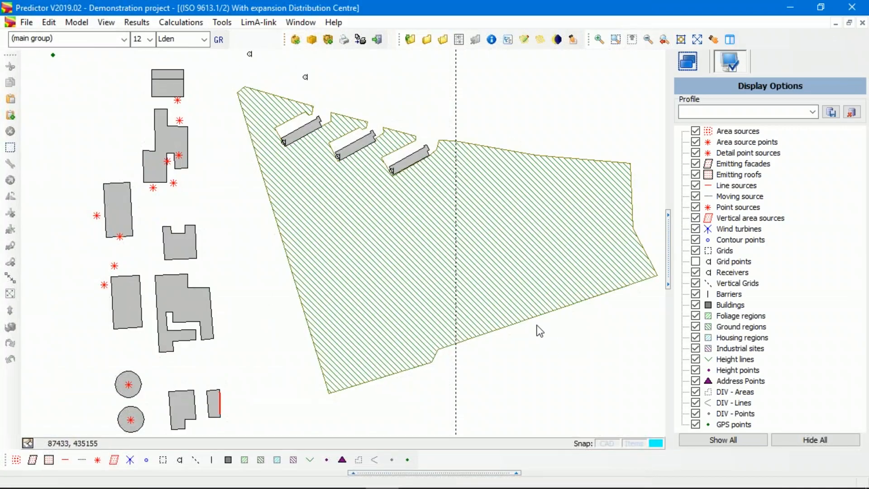
Run the full calculation of the With expansion Distribution Centre model and close the progress report
{"action": "scroll", "coordinate": [530, 319], "scroll_direction": "down", "scroll_amount": 4}
{"action": "left_click_drag", "start_coordinate": [500, 302], "coordinate": [448, 224]}
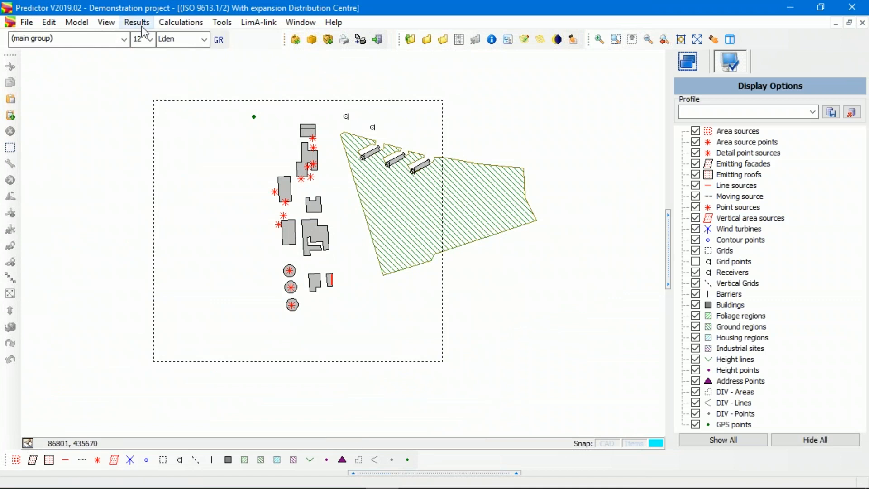
{"action": "left_click", "coordinate": [179, 23]}
{"action": "left_click", "coordinate": [202, 77]}
{"action": "left_click", "coordinate": [464, 348]}
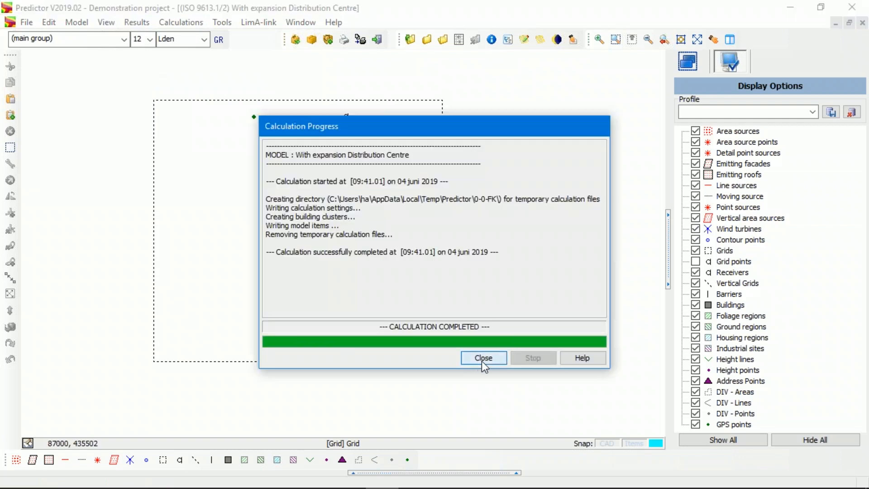
{"action": "left_click", "coordinate": [482, 359]}
Display the Lden noise contours for the main group as filled areas with 40 % transparency and black contour lines of width 1
{"action": "left_click", "coordinate": [137, 22]}
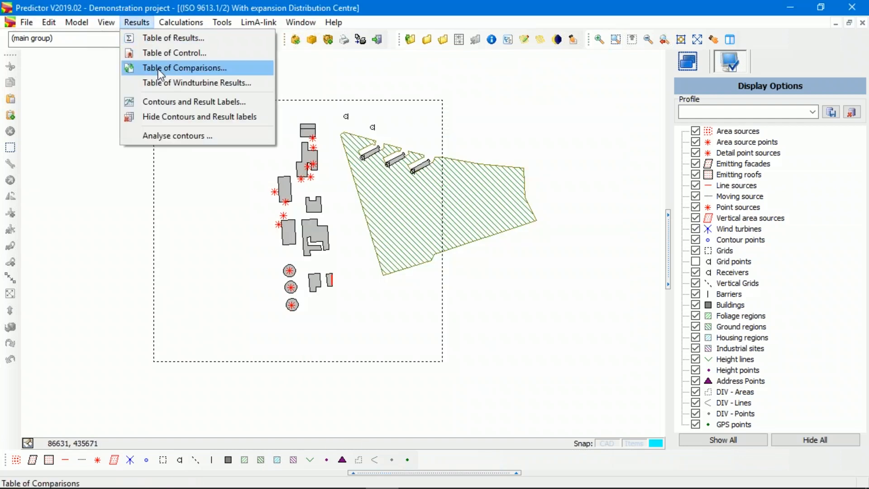
{"action": "left_click", "coordinate": [177, 105]}
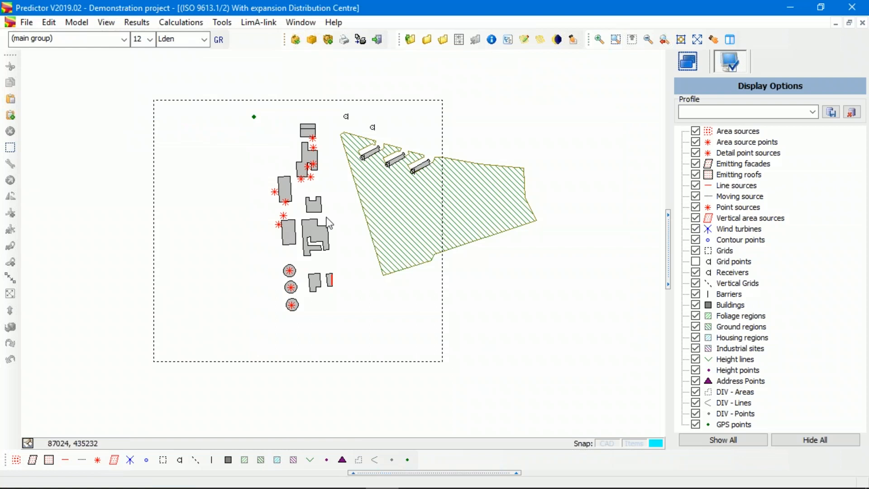
{"action": "left_click", "coordinate": [138, 23]}
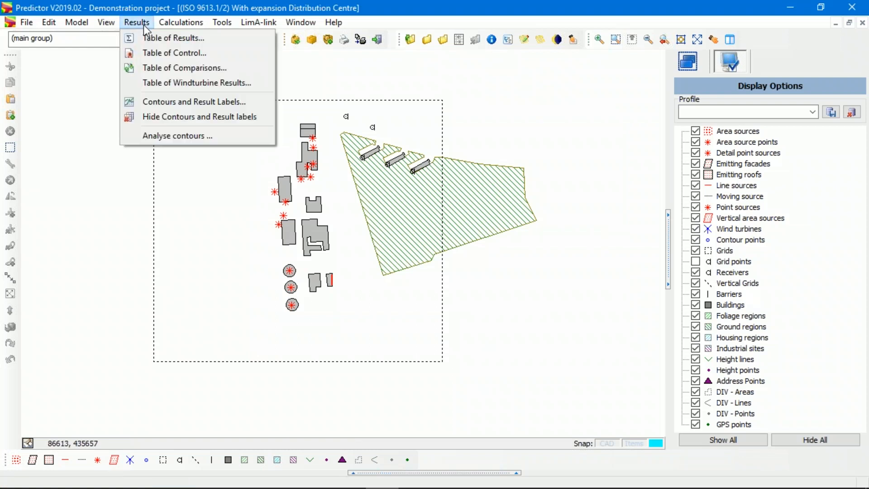
{"action": "left_click", "coordinate": [181, 102]}
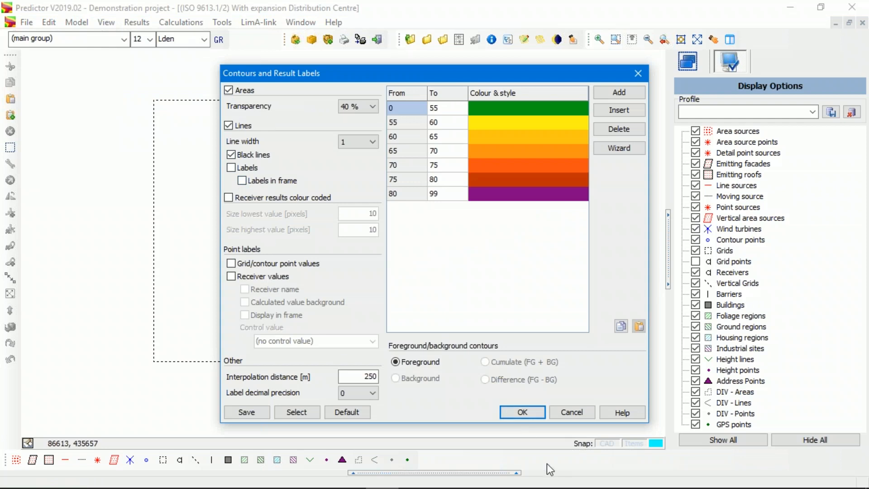
{"action": "left_click", "coordinate": [537, 413]}
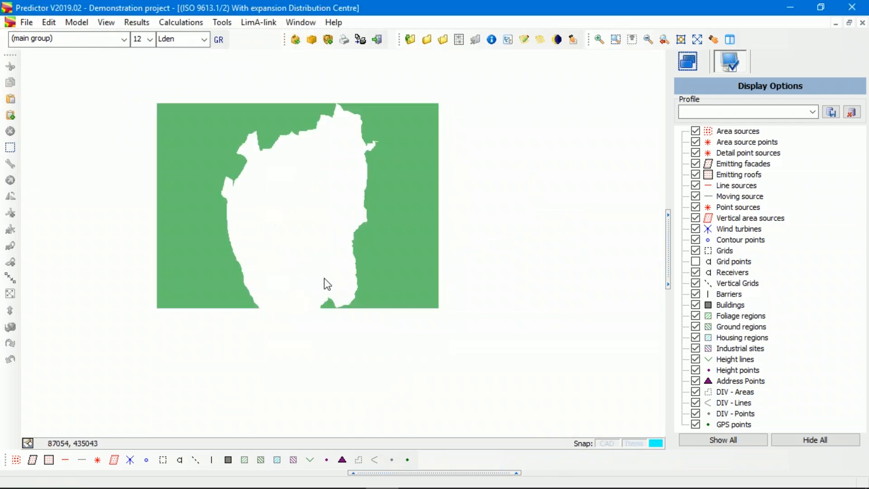
{"action": "left_click_drag", "start_coordinate": [309, 216], "coordinate": [276, 217]}
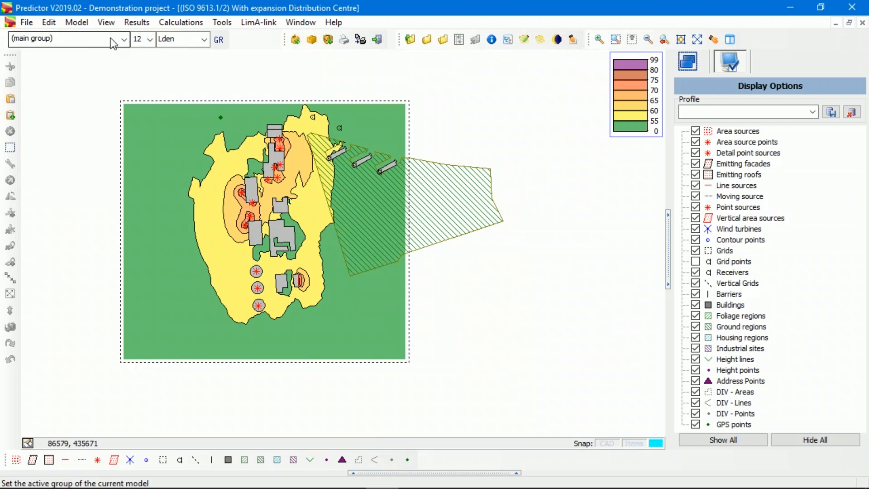
{"action": "left_click", "coordinate": [124, 40]}
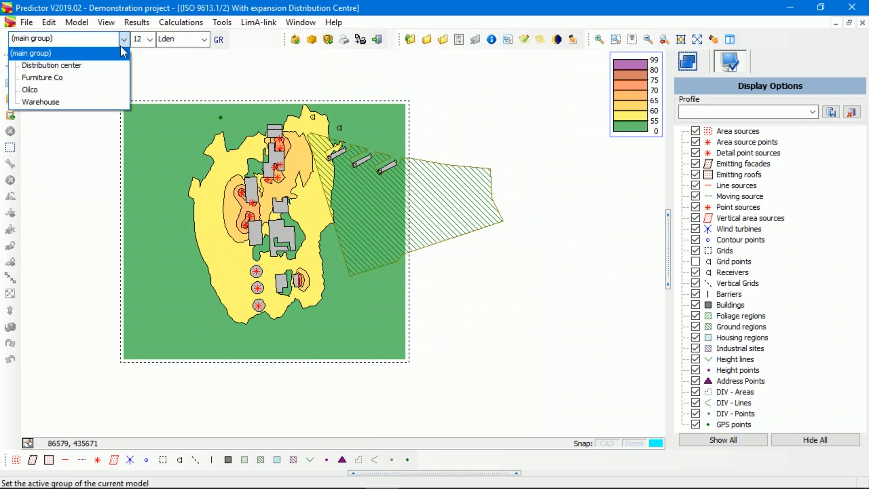
{"action": "left_click", "coordinate": [89, 56]}
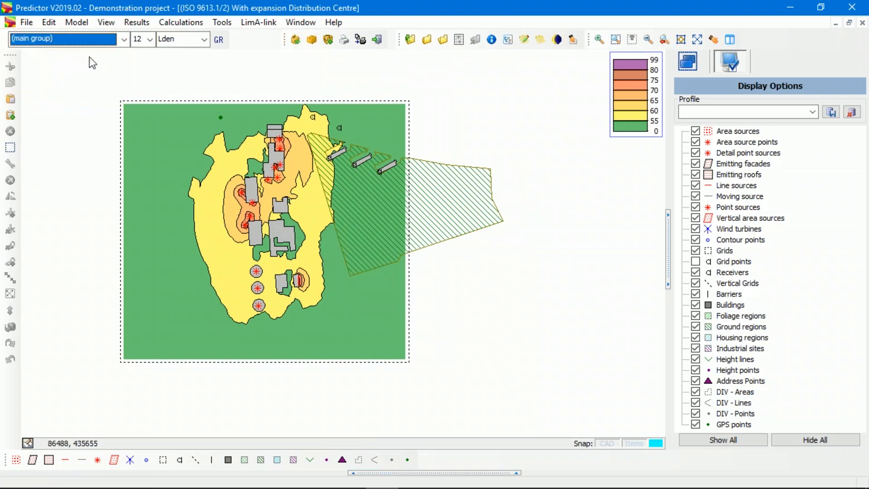
Review the items in the Distribution center, Furniture Co, Oilco and Warehouse groups in the Group Manager, and close it
{"action": "left_click", "coordinate": [123, 40]}
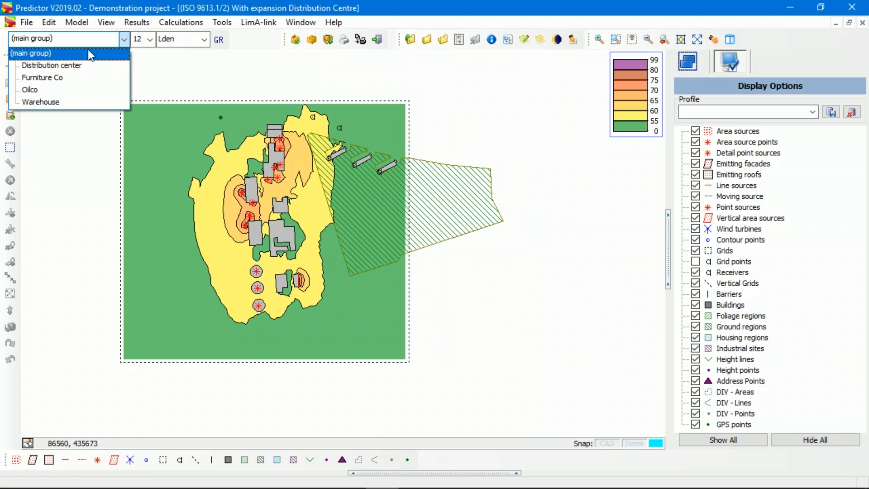
{"action": "left_click", "coordinate": [69, 36]}
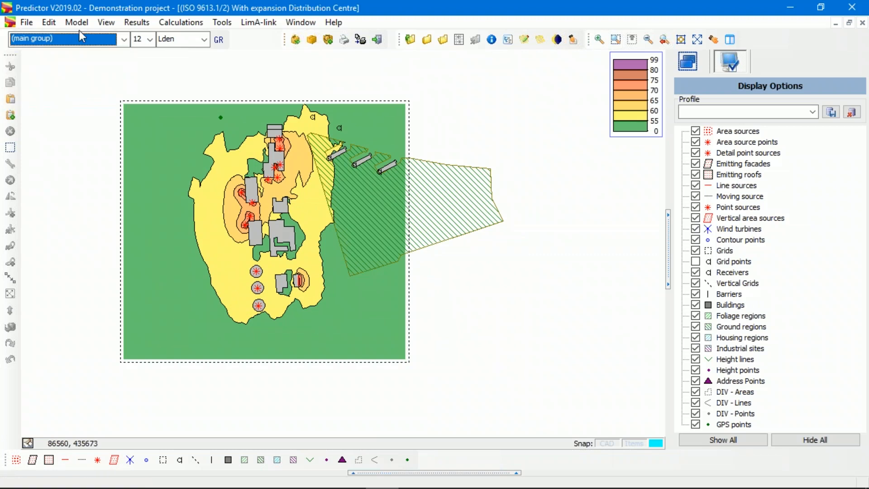
{"action": "left_click", "coordinate": [79, 26]}
{"action": "left_click", "coordinate": [123, 188]}
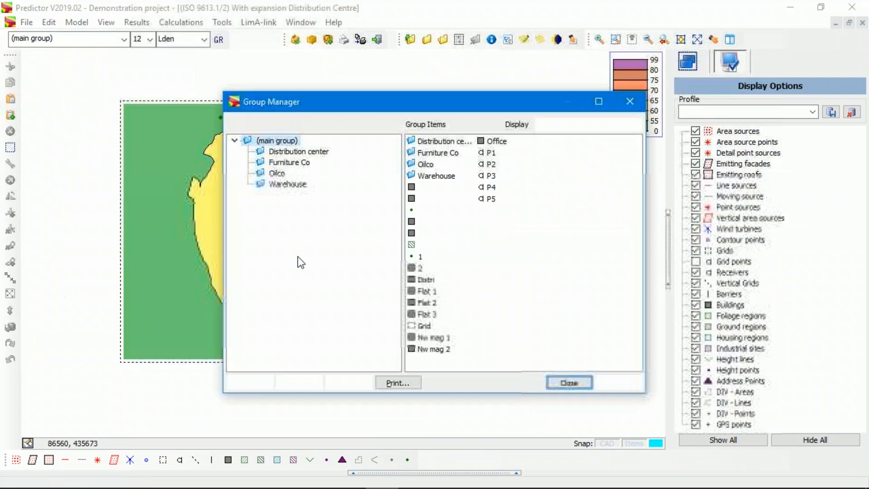
{"action": "left_click", "coordinate": [285, 152]}
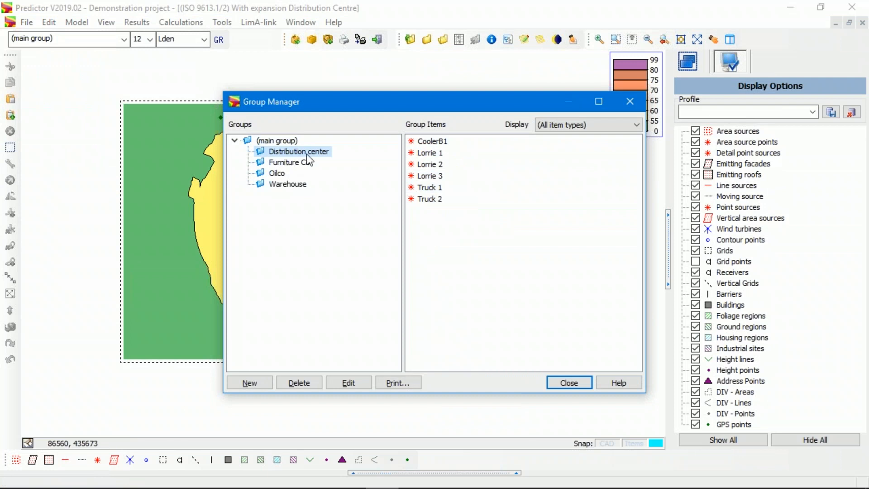
{"action": "left_click", "coordinate": [305, 163]}
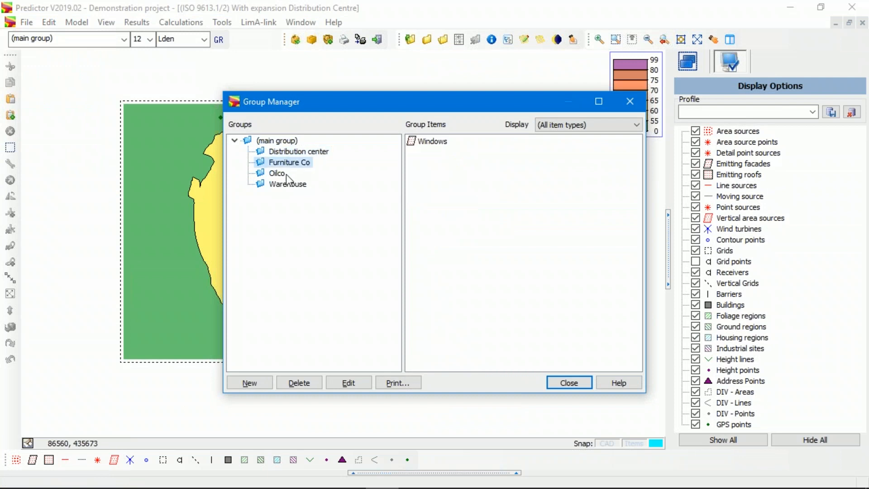
{"action": "left_click", "coordinate": [286, 174]}
{"action": "left_click", "coordinate": [301, 186]}
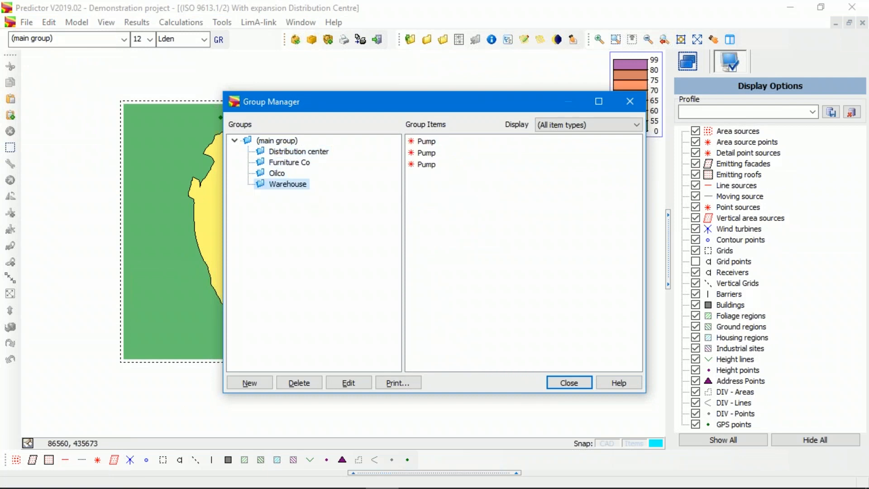
{"action": "left_click", "coordinate": [571, 380]}
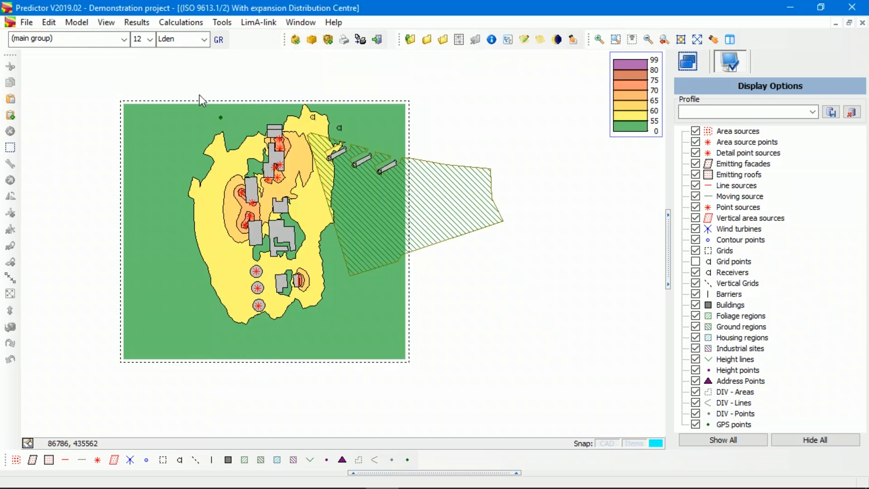
View the Lden noise contours separately for the Distribution center, Furniture Co, Oilco and Warehouse groups
{"action": "left_click", "coordinate": [97, 40]}
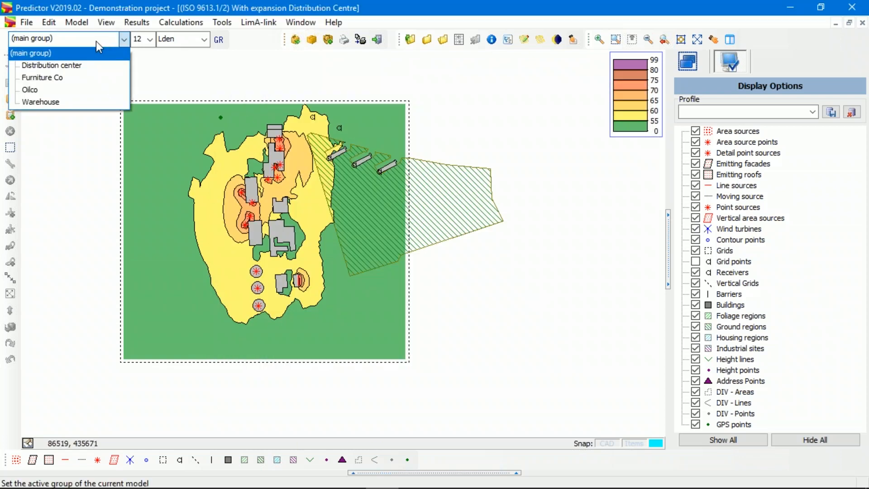
{"action": "left_click", "coordinate": [92, 67]}
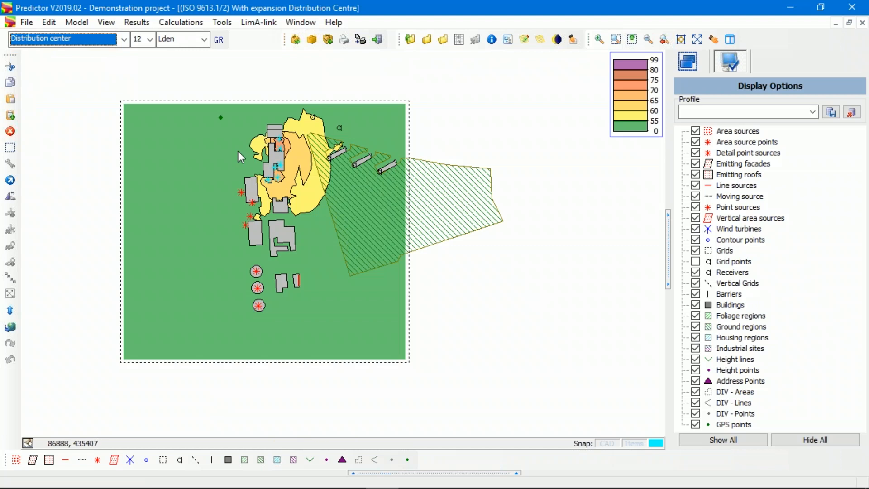
{"action": "left_click", "coordinate": [123, 41]}
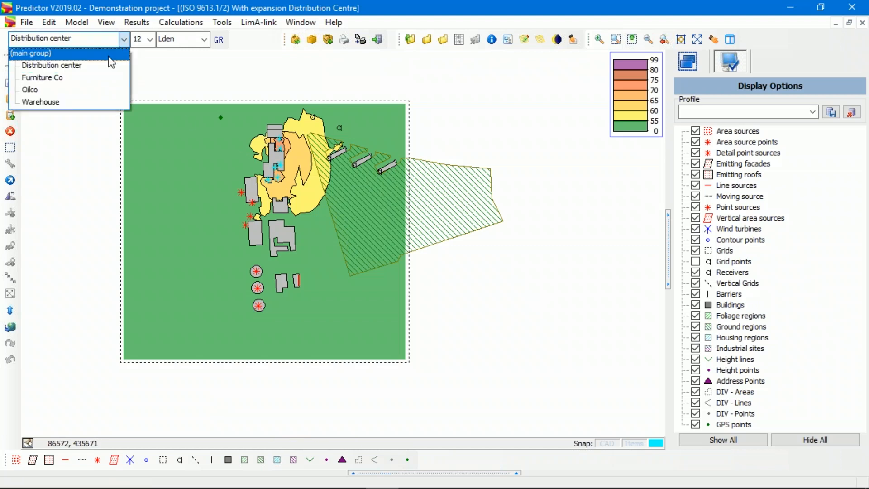
{"action": "left_click", "coordinate": [99, 81]}
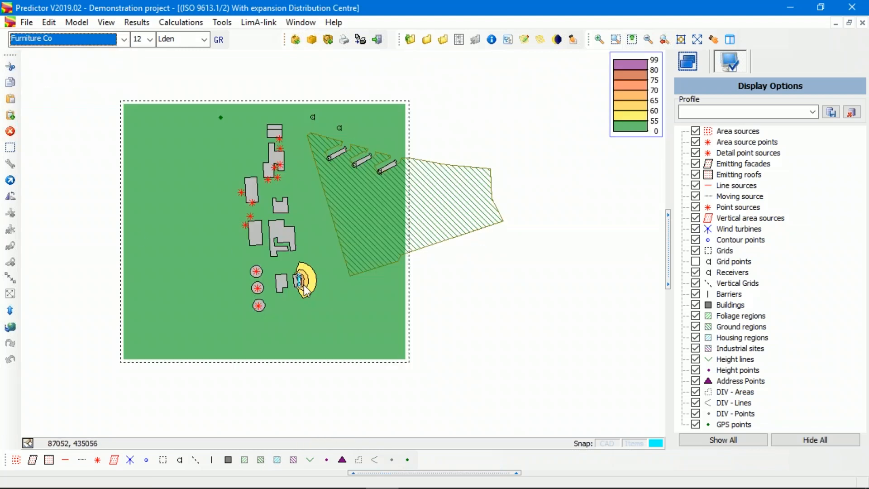
{"action": "left_click", "coordinate": [124, 40]}
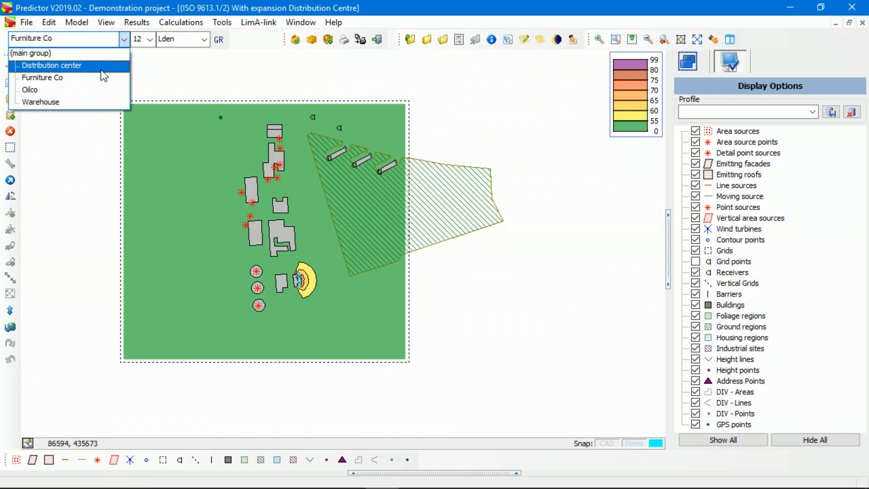
{"action": "left_click", "coordinate": [100, 89]}
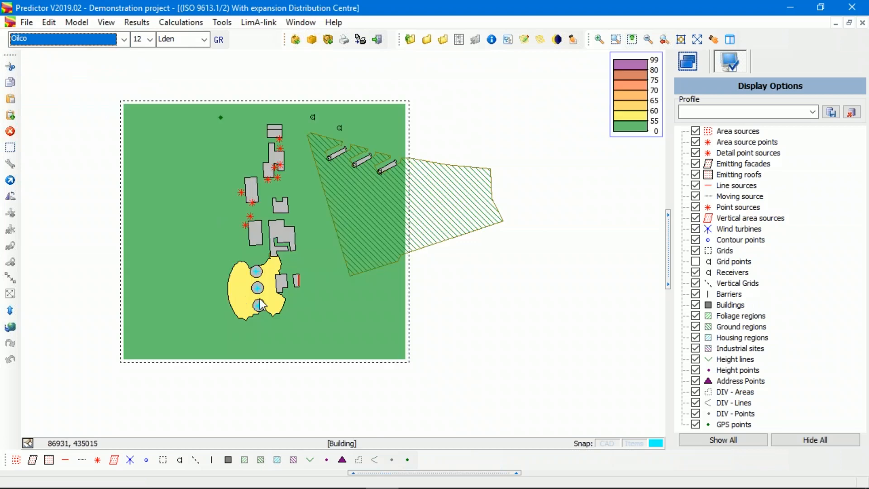
{"action": "left_click", "coordinate": [123, 40]}
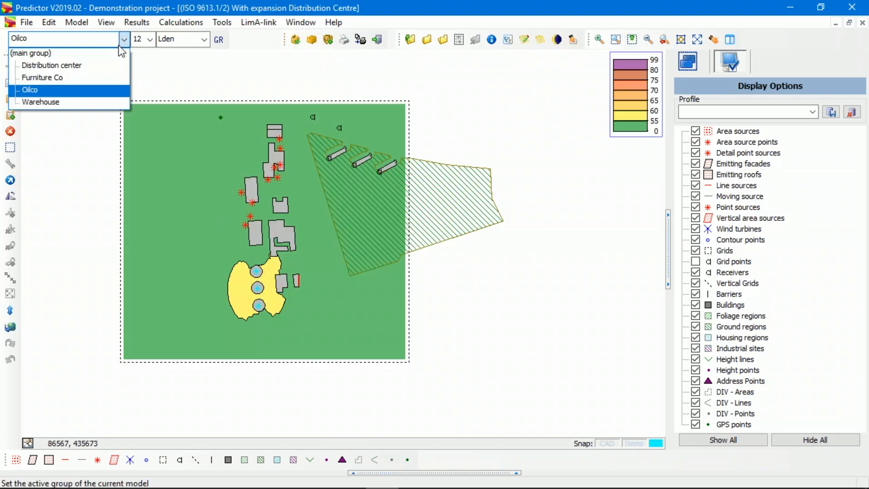
{"action": "left_click", "coordinate": [106, 102]}
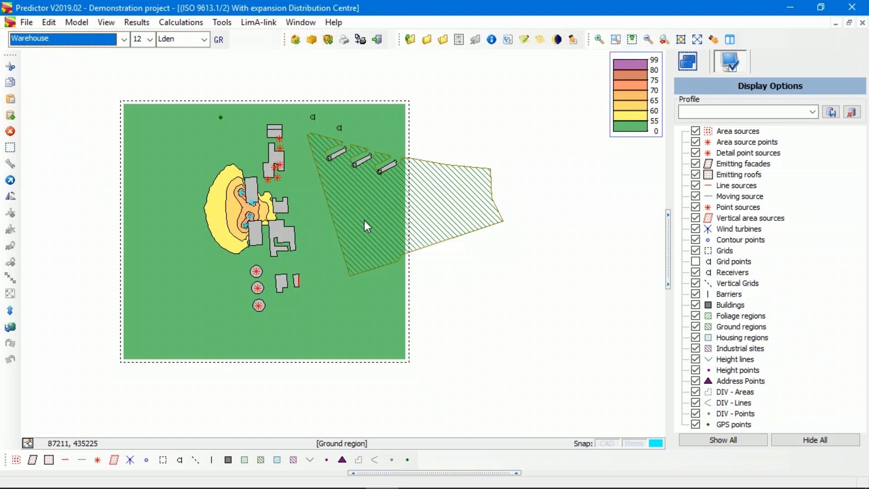
View the Day period contours for the Warehouse group, the Distribution center group and the main group
{"action": "left_click_drag", "start_coordinate": [279, 246], "coordinate": [342, 228]}
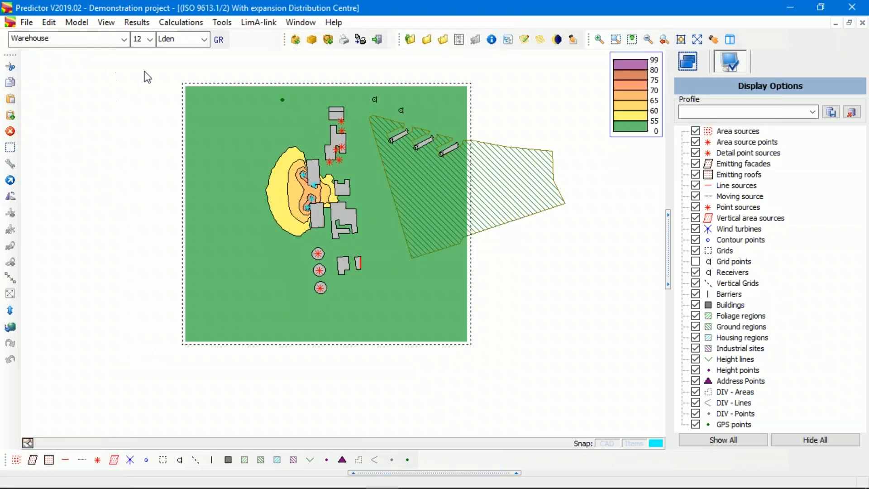
{"action": "left_click", "coordinate": [208, 39]}
{"action": "left_click", "coordinate": [180, 53]}
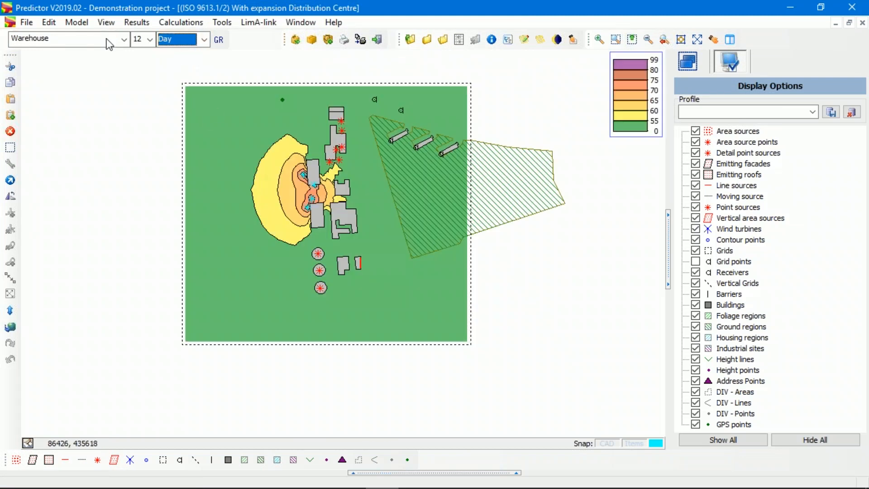
{"action": "left_click", "coordinate": [123, 40]}
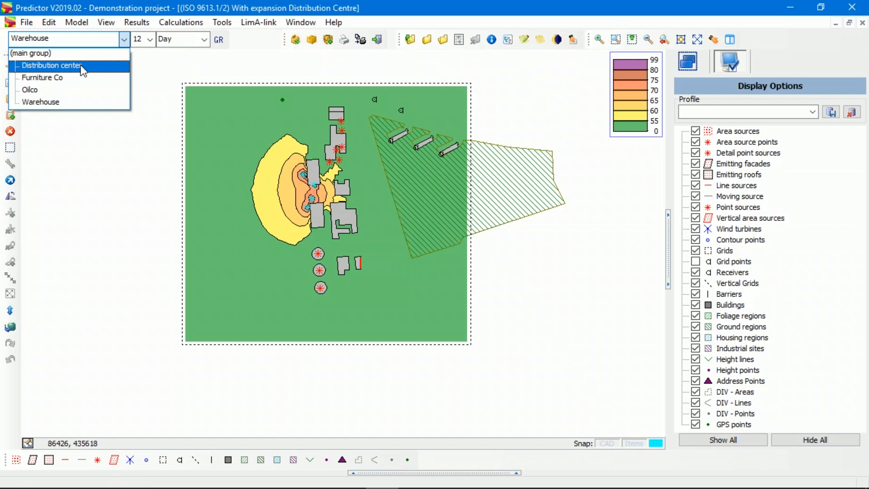
{"action": "left_click", "coordinate": [82, 65]}
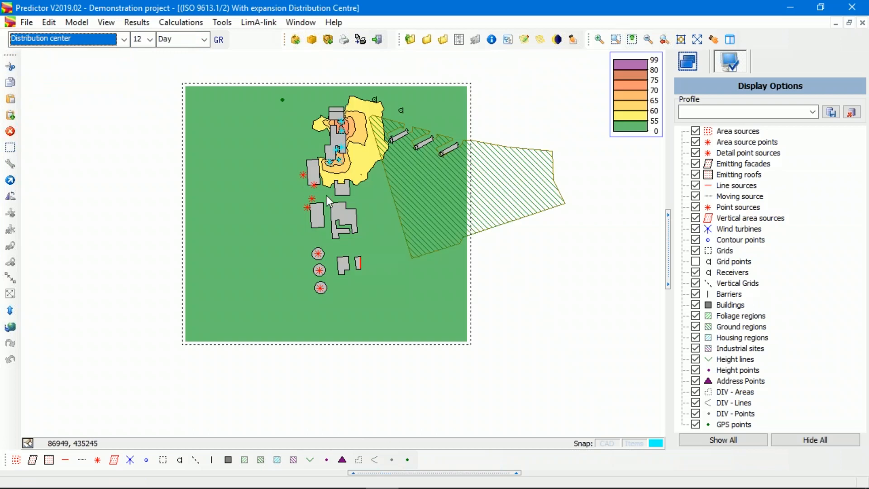
{"action": "left_click", "coordinate": [124, 39]}
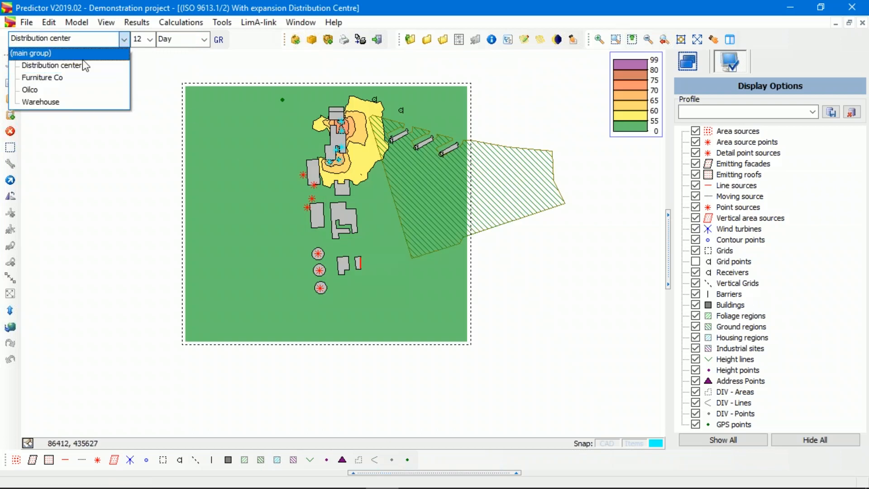
{"action": "left_click", "coordinate": [82, 54]}
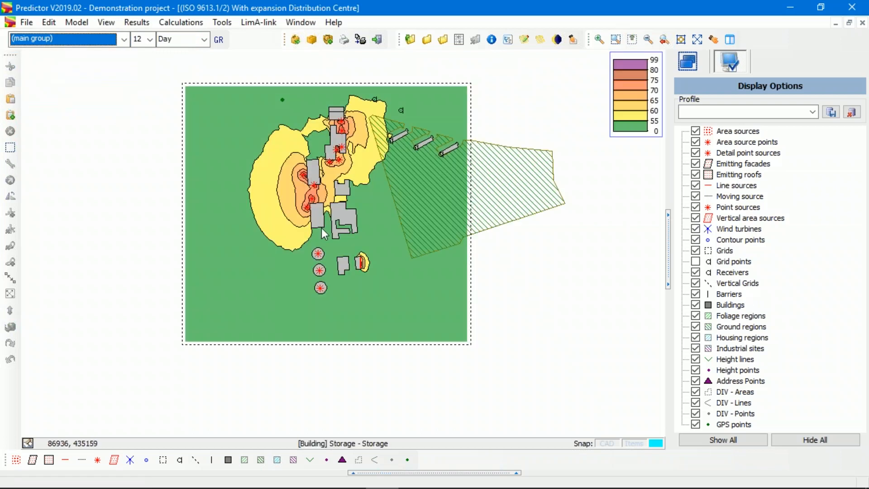
View the main group's contours for the Evening and Night periods, and return to the Lden contours
{"action": "left_click", "coordinate": [203, 39]}
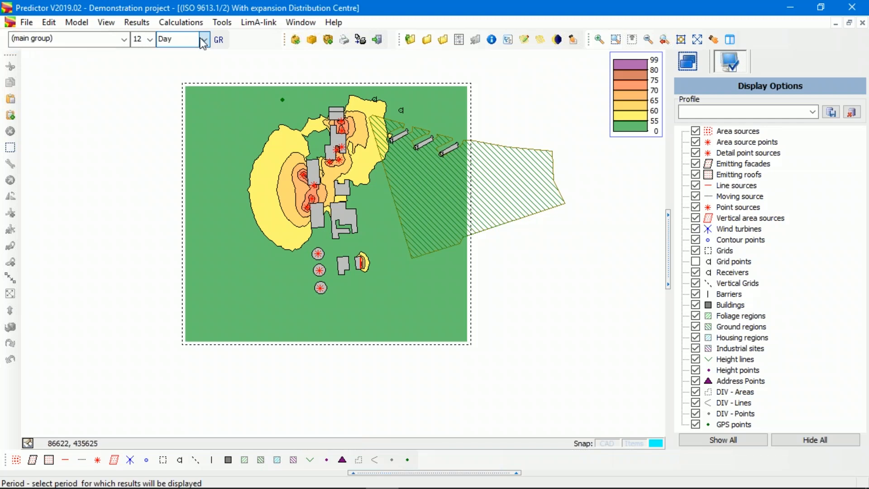
{"action": "left_click", "coordinate": [184, 64]}
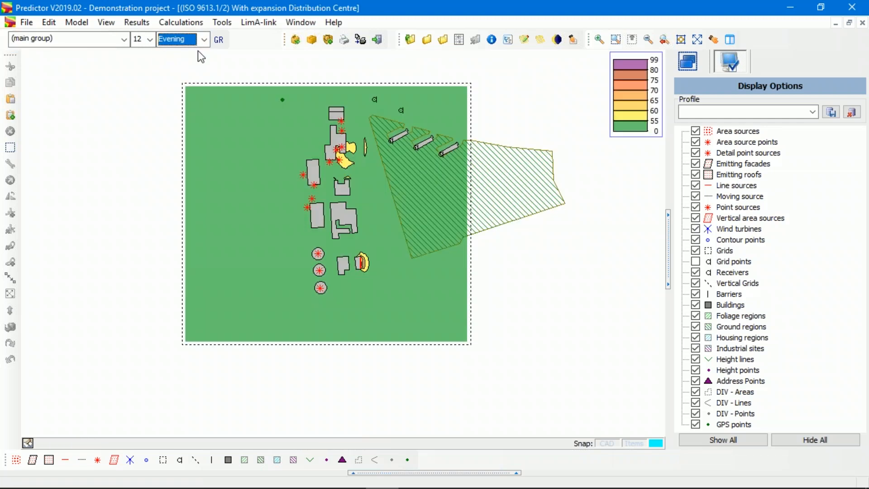
{"action": "left_click", "coordinate": [204, 41]}
{"action": "left_click", "coordinate": [199, 79]}
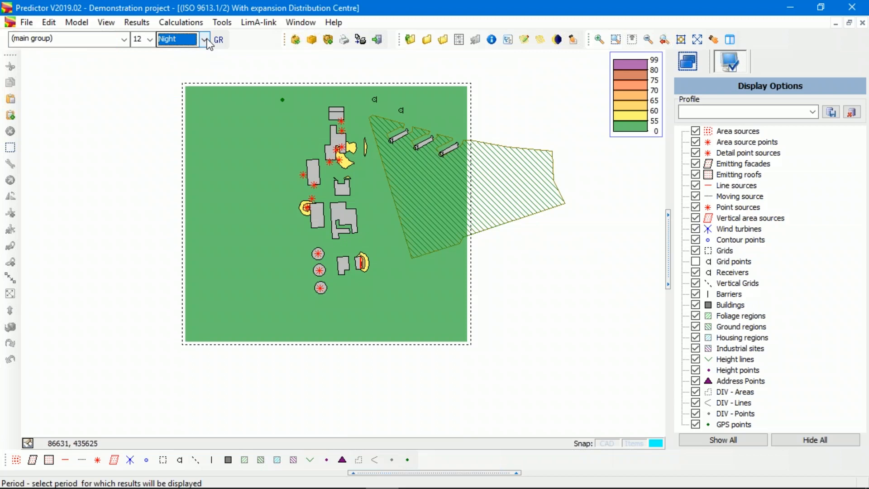
{"action": "left_click", "coordinate": [205, 40]}
{"action": "left_click", "coordinate": [184, 88]}
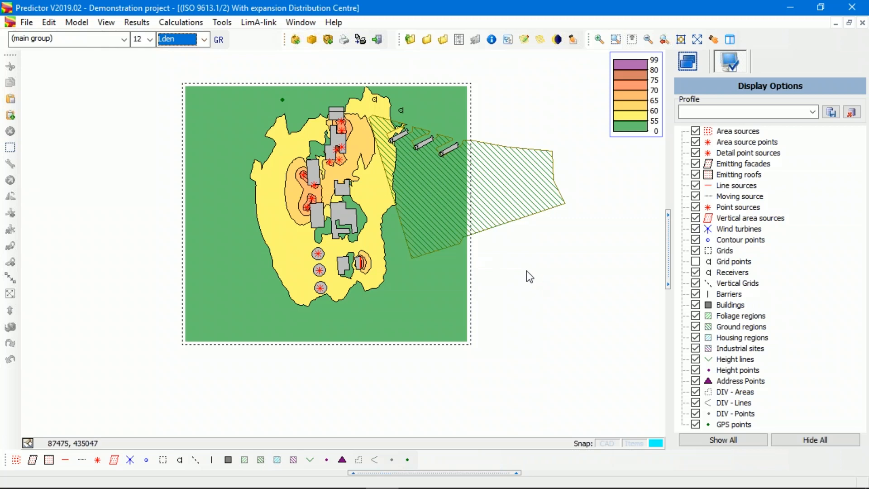
Close the With expansion Distribution Centre model and inspect the building with the emitting roof in the initial model
{"action": "left_click", "coordinate": [862, 22]}
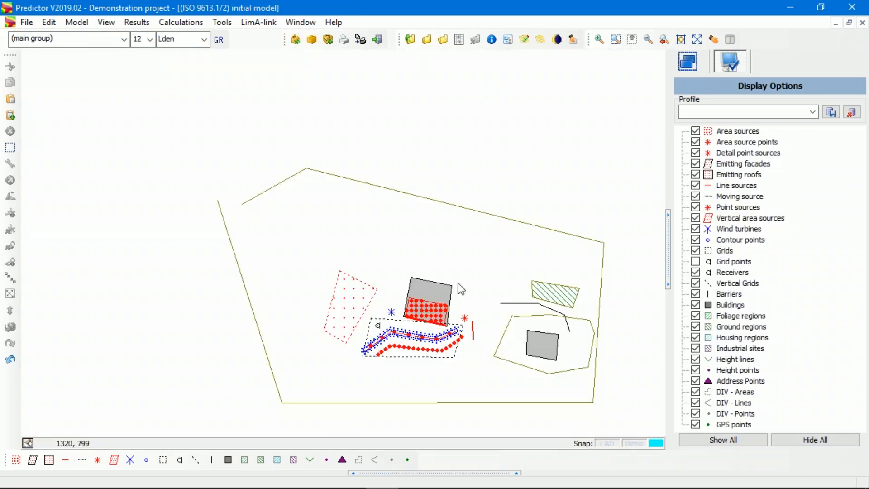
{"action": "left_click_drag", "start_coordinate": [481, 314], "coordinate": [370, 250]}
{"action": "scroll", "coordinate": [369, 237], "scroll_direction": "up", "scroll_amount": 3}
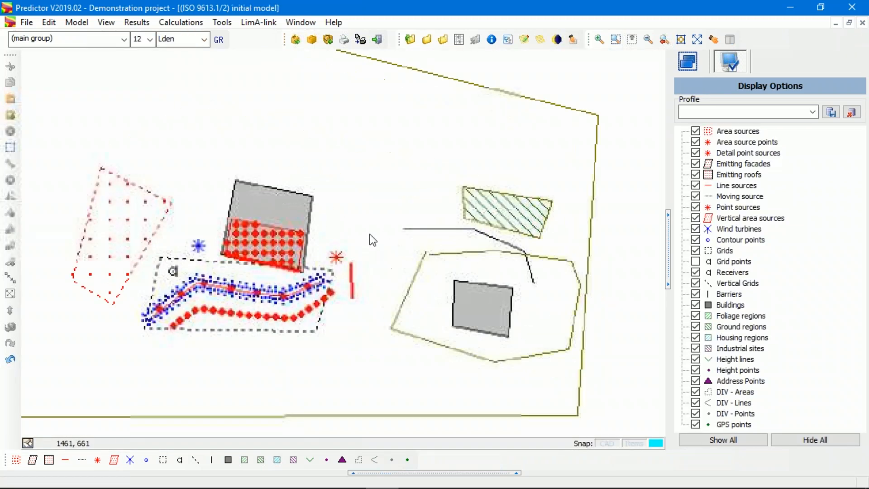
{"action": "left_click", "coordinate": [289, 233]}
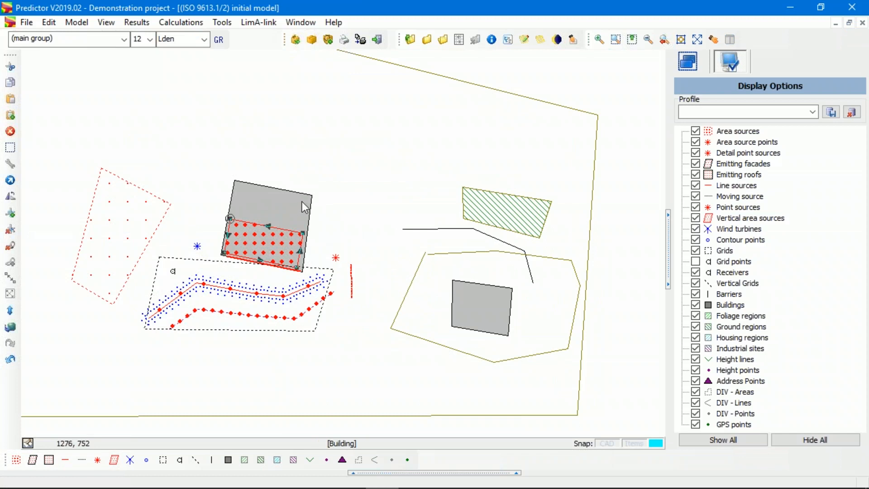
{"action": "left_click", "coordinate": [328, 212]}
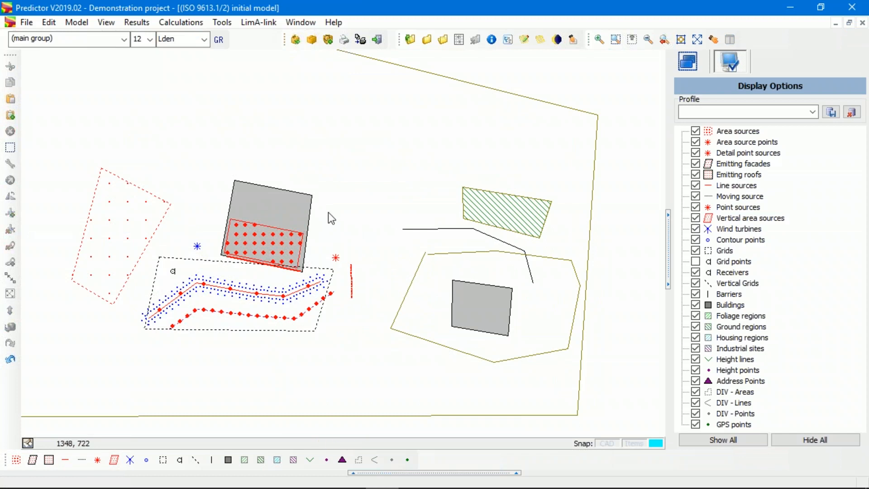
Set the relative height of the building under the emitting roof to 100 m
{"action": "double_click", "coordinate": [308, 198]}
{"action": "left_click", "coordinate": [333, 181]}
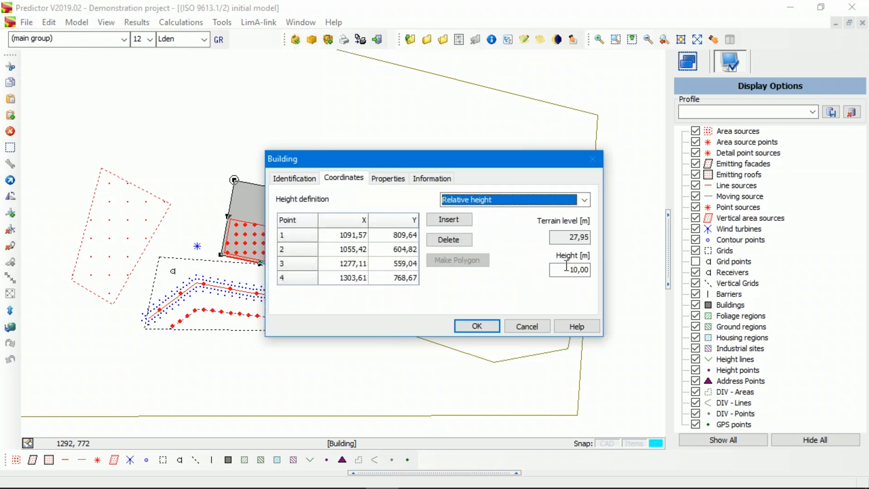
{"action": "left_click", "coordinate": [402, 181]}
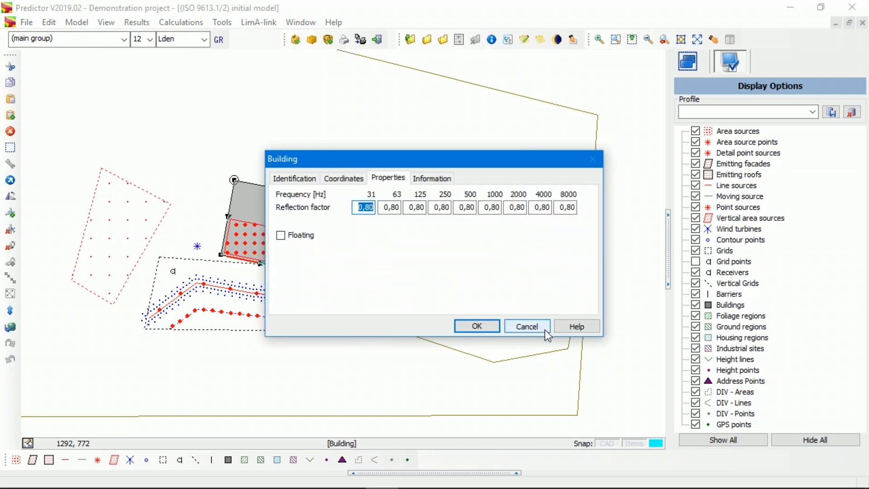
{"action": "left_click", "coordinate": [346, 180]}
{"action": "double_click", "coordinate": [570, 270]}
{"action": "type", "text": "100"}
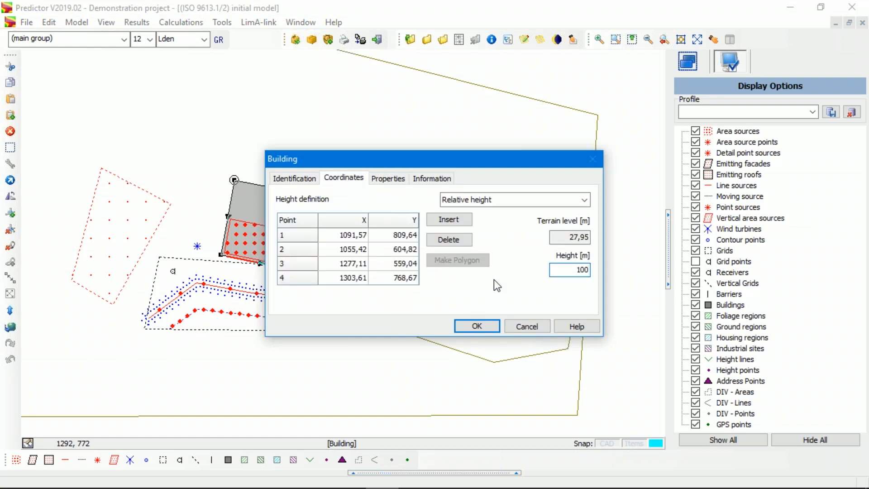
Make the building under the emitting roof floating, with a User defined height definition and a terrain level of 30 m
{"action": "left_click", "coordinate": [386, 180]}
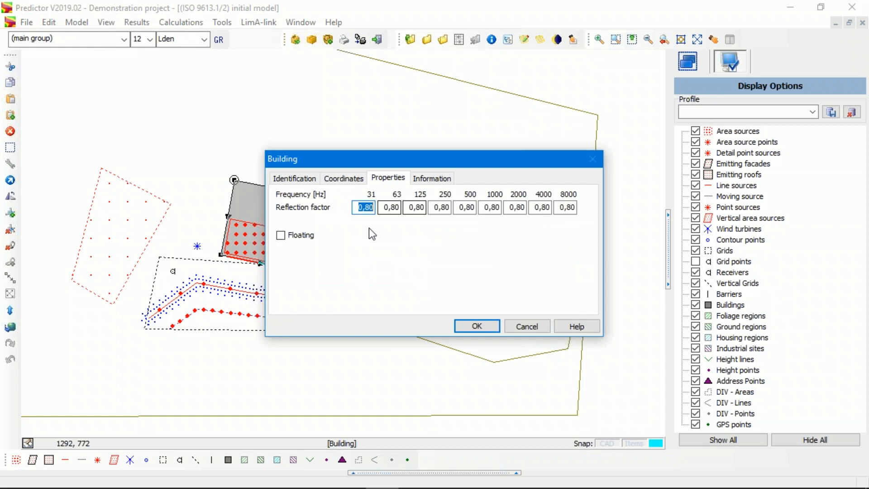
{"action": "left_click", "coordinate": [283, 240]}
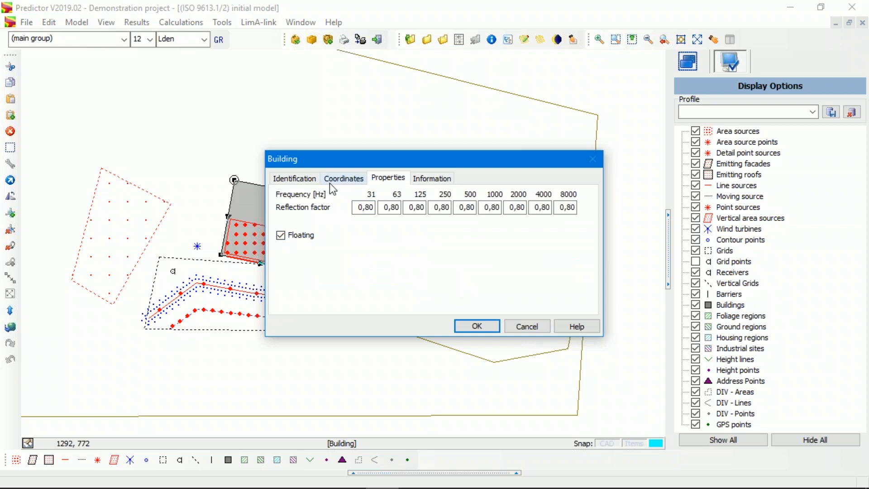
{"action": "left_click", "coordinate": [344, 179]}
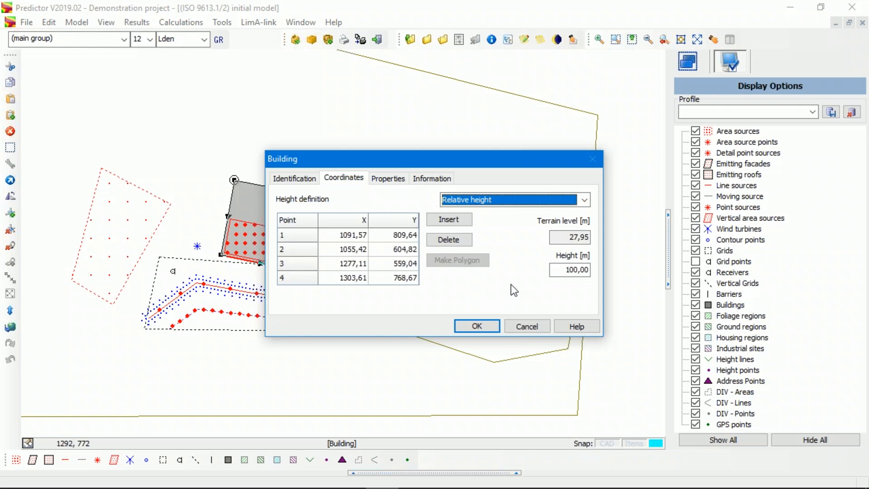
{"action": "left_click", "coordinate": [585, 199]}
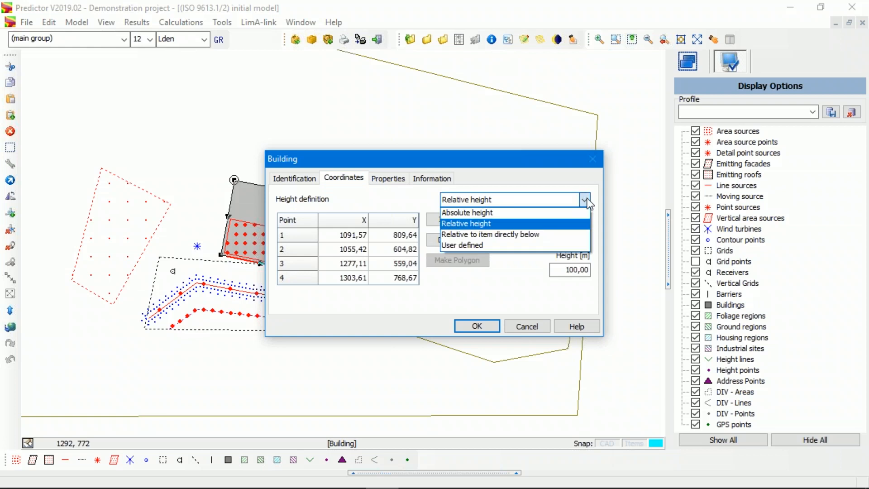
{"action": "left_click", "coordinate": [484, 246]}
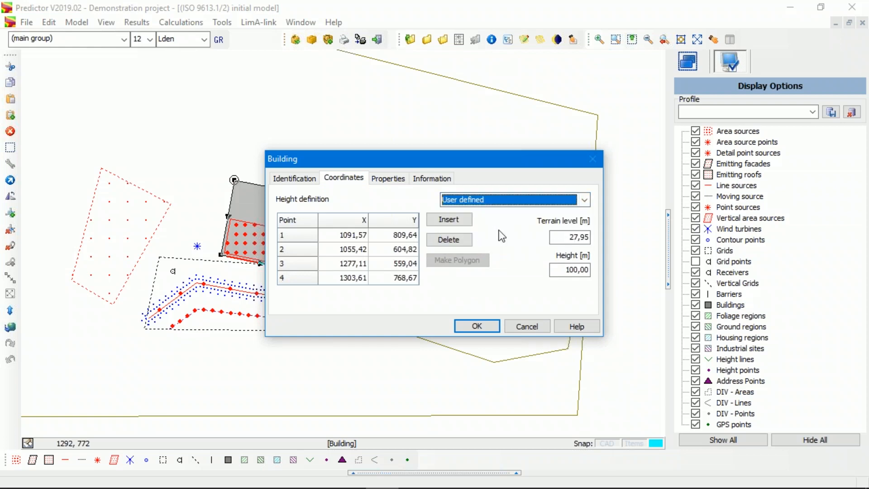
{"action": "left_click_drag", "start_coordinate": [563, 237], "coordinate": [603, 238]}
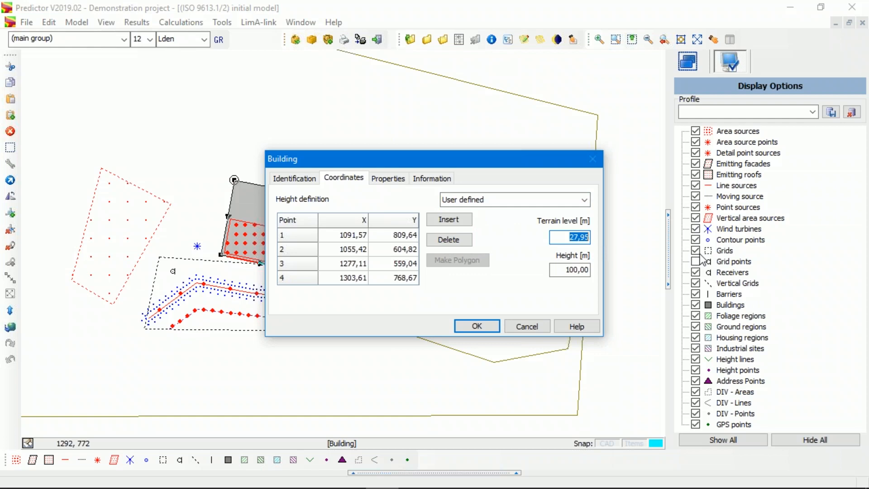
{"action": "type", "text": "30"}
{"action": "key", "text": "Tab"}
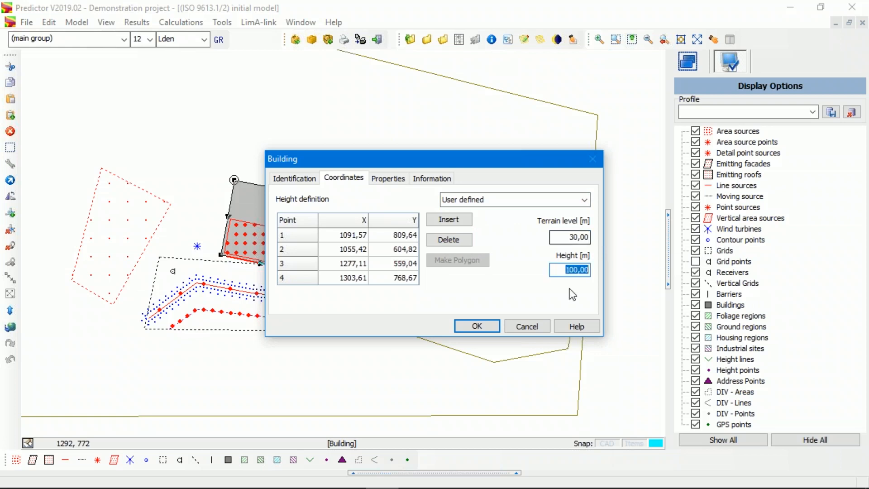
{"action": "left_click", "coordinate": [484, 328]}
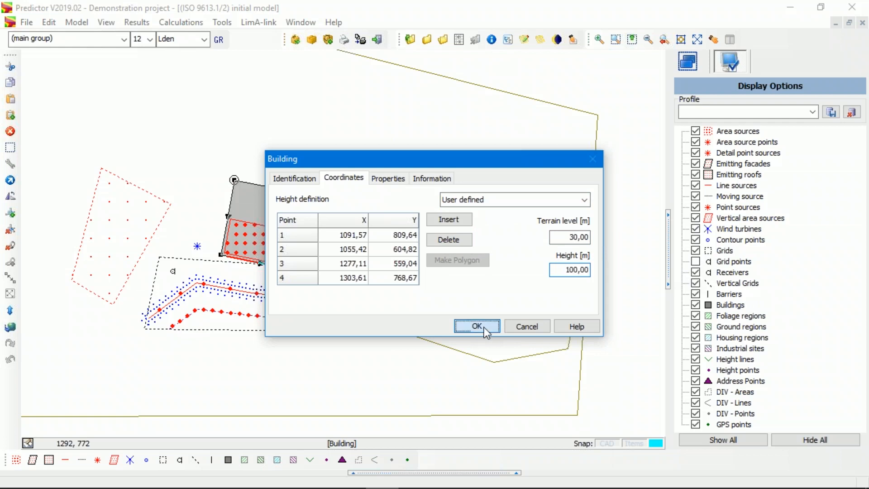
Delete the outer height line and the height line around the second building
{"action": "left_click", "coordinate": [474, 85]}
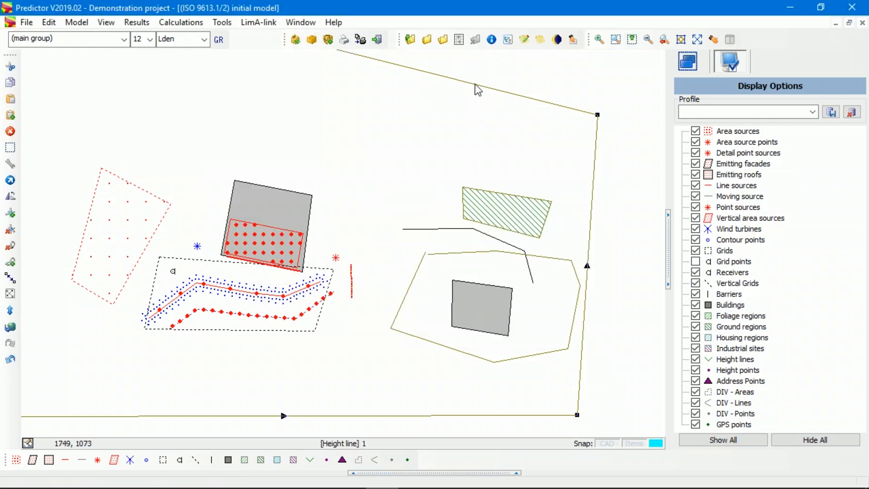
{"action": "key", "text": "Delete"}
{"action": "left_click", "coordinate": [555, 261]}
{"action": "key", "text": "Delete"}
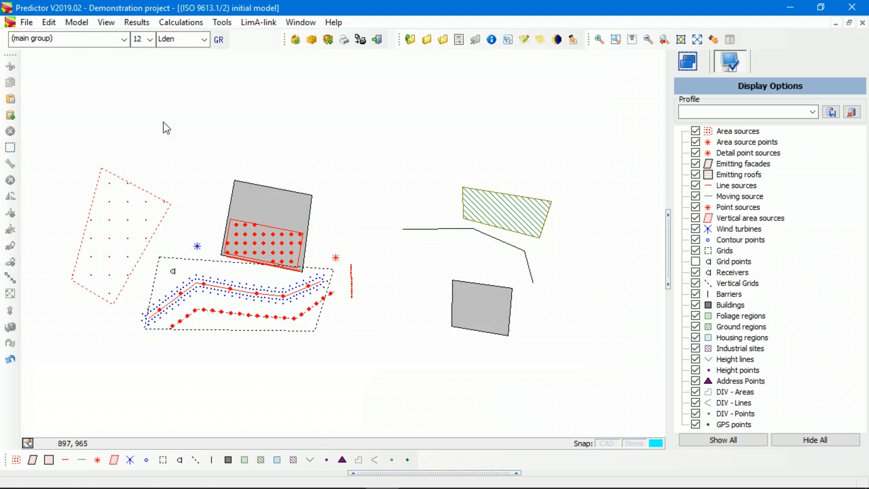
Inspect the floating building in the 3D view from ground level and from above, and close the view
{"action": "left_click", "coordinate": [106, 22]}
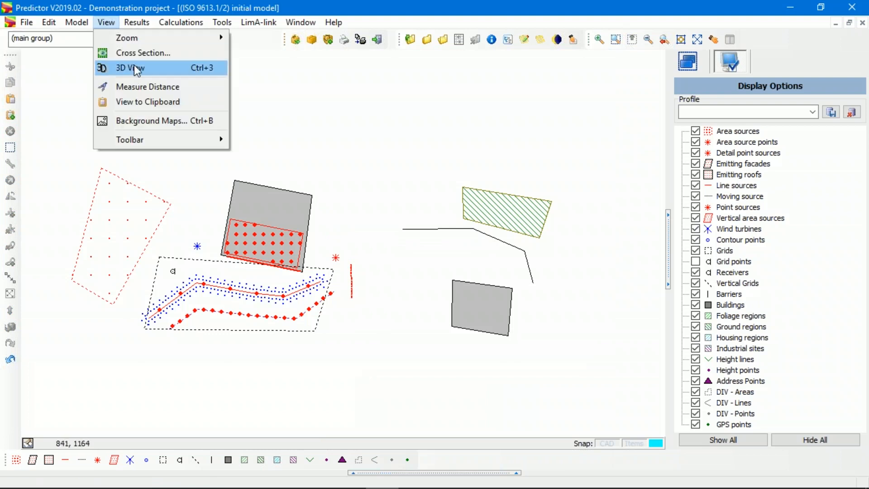
{"action": "left_click", "coordinate": [132, 67]}
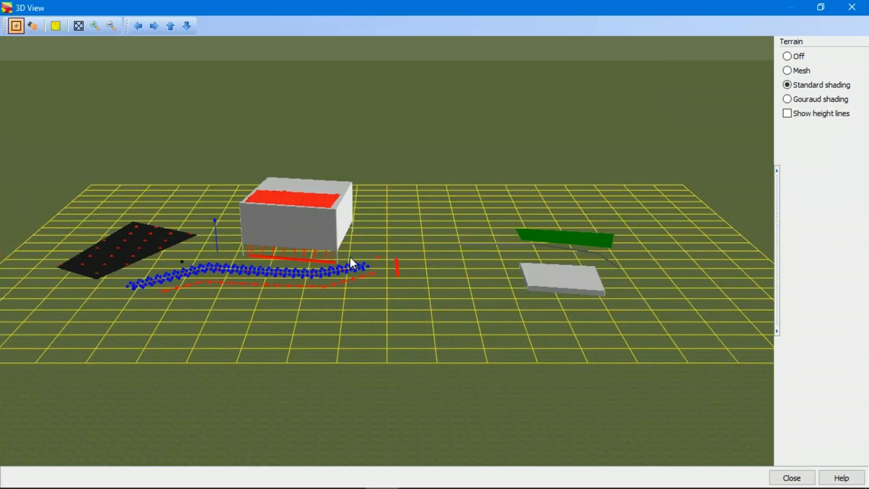
{"action": "scroll", "coordinate": [344, 267], "scroll_direction": "up", "scroll_amount": 3}
{"action": "left_click_drag", "start_coordinate": [313, 260], "coordinate": [422, 235]}
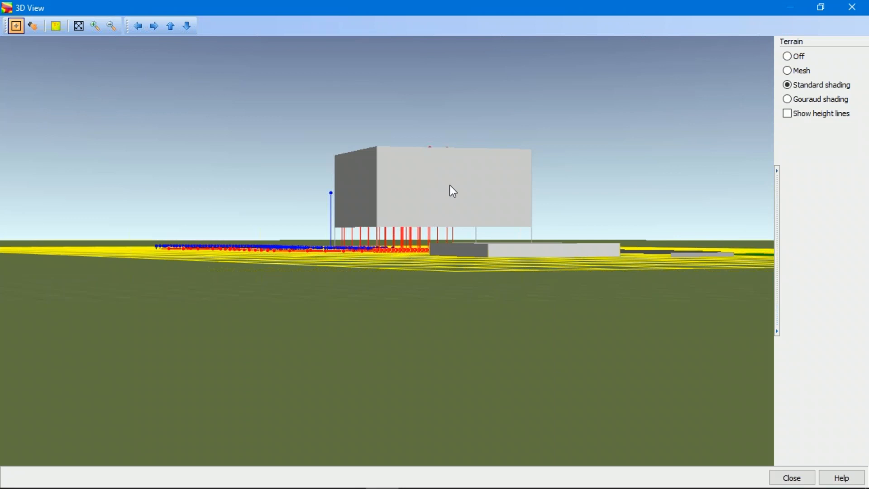
{"action": "left_click_drag", "start_coordinate": [450, 186], "coordinate": [404, 140]}
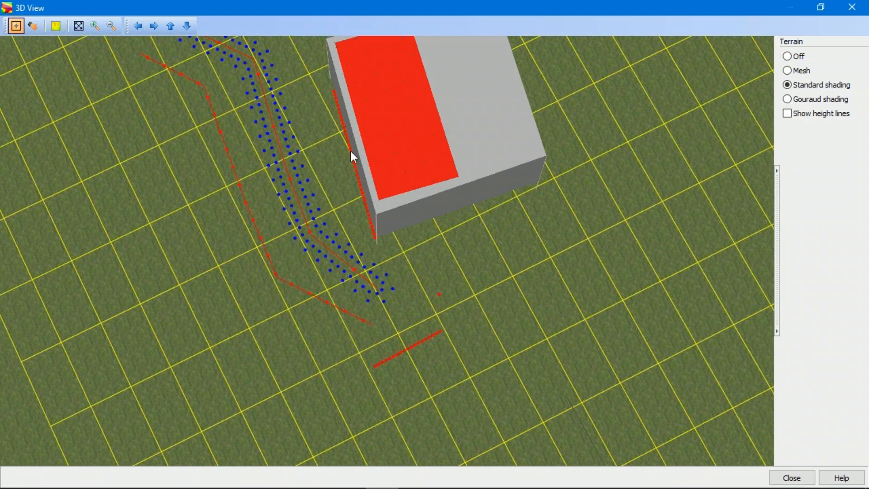
{"action": "left_click_drag", "start_coordinate": [356, 161], "coordinate": [410, 231]}
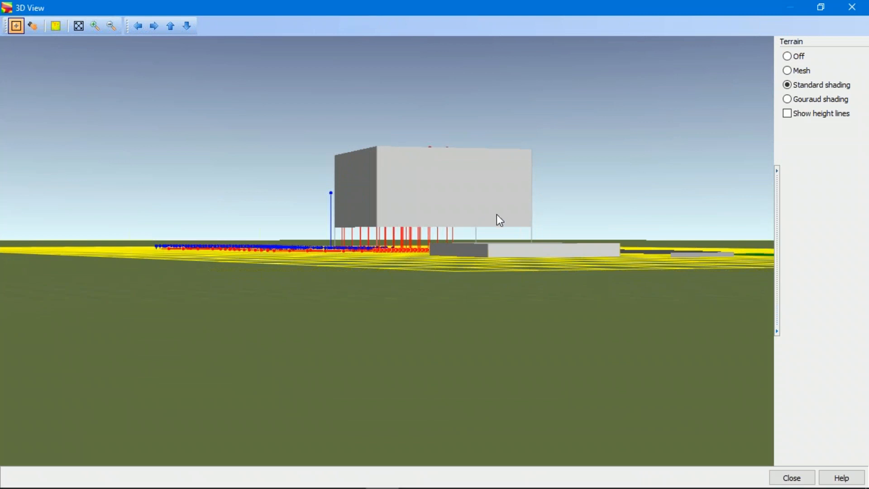
{"action": "left_click_drag", "start_coordinate": [497, 218], "coordinate": [426, 157]}
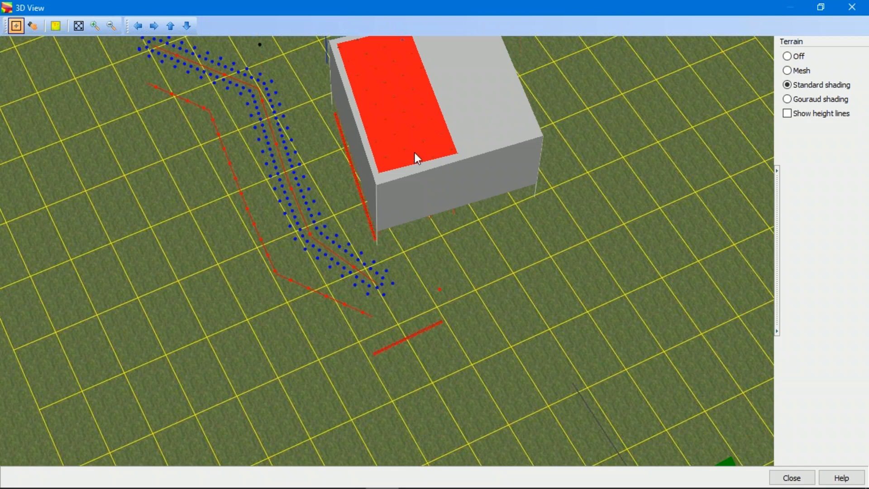
{"action": "scroll", "coordinate": [448, 250], "scroll_direction": "down", "scroll_amount": 2}
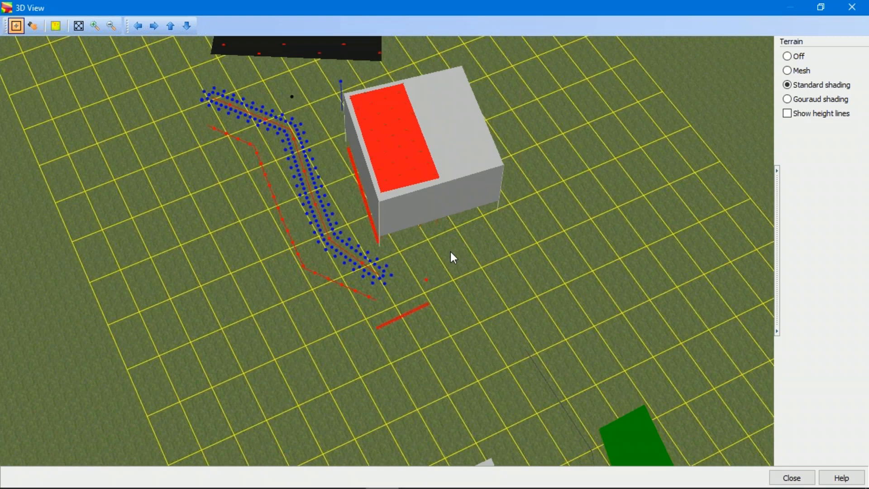
{"action": "key", "text": "Down"}
{"action": "key", "text": "Down"}
{"action": "key", "text": "Down"}
{"action": "key", "text": "Down"}
{"action": "key", "text": "Down"}
{"action": "key", "text": "Down"}
{"action": "key", "text": "Down"}
{"action": "key", "text": "Down"}
{"action": "key", "text": "Down"}
{"action": "key", "text": "Down"}
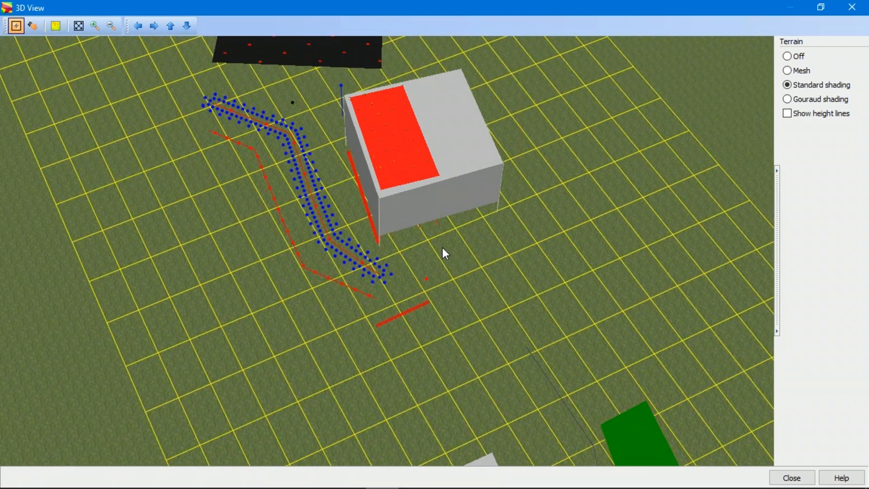
{"action": "key", "text": "Up"}
{"action": "key", "text": "Up"}
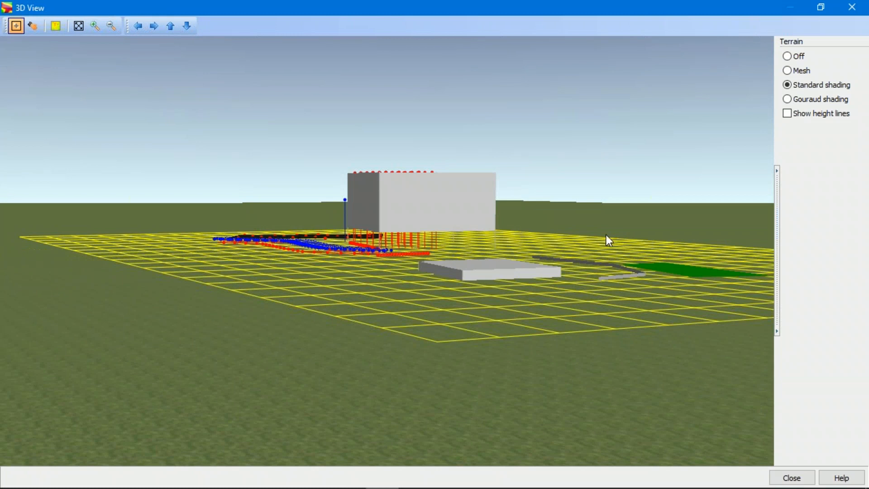
{"action": "key", "text": "Escape"}
Make the barrier beside the foliage region a floating object
{"action": "double_click", "coordinate": [528, 264]}
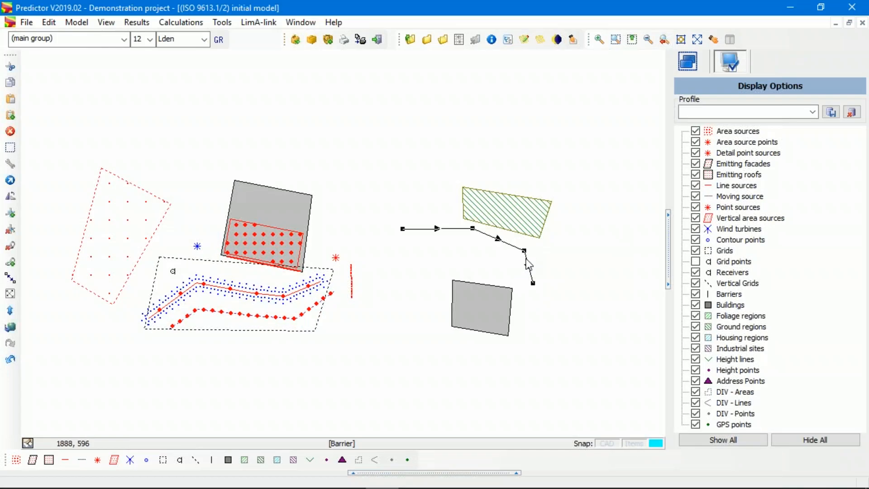
{"action": "left_click", "coordinate": [387, 184]}
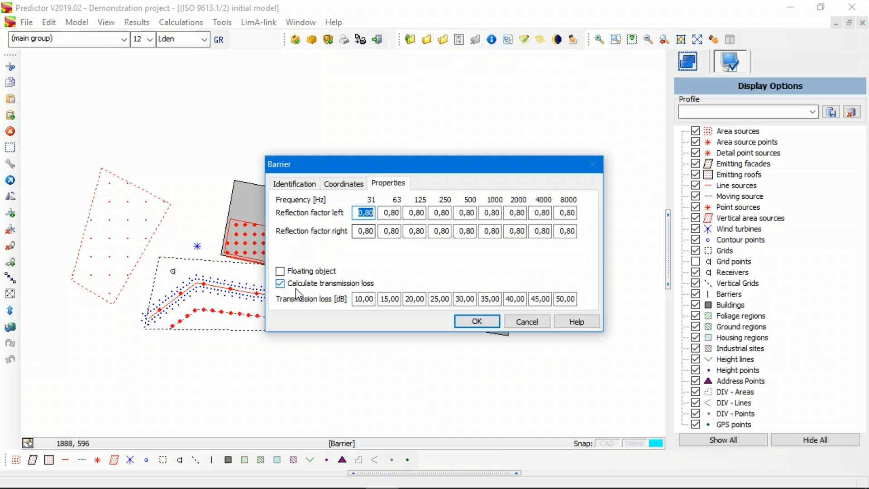
{"action": "left_click", "coordinate": [280, 271]}
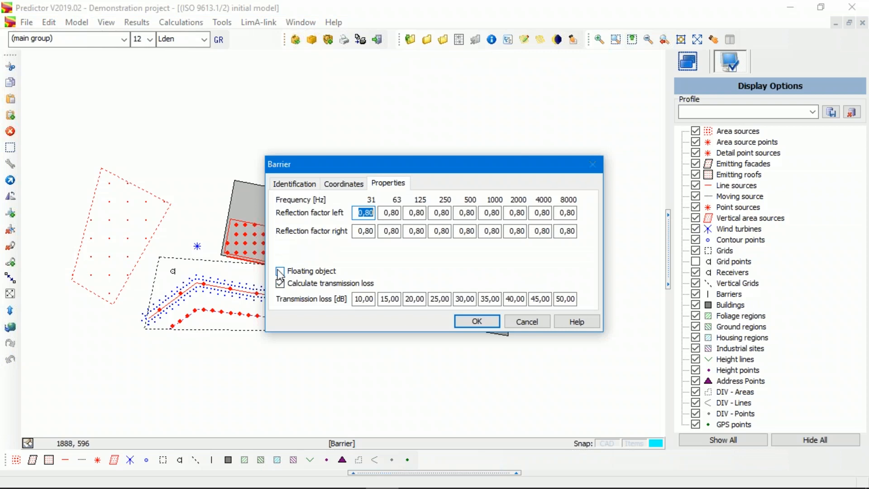
Set the barrier's height definition to User defined, with terrain level 10 m and height 100 m for all points
{"action": "left_click", "coordinate": [360, 186]}
{"action": "left_click", "coordinate": [456, 204]}
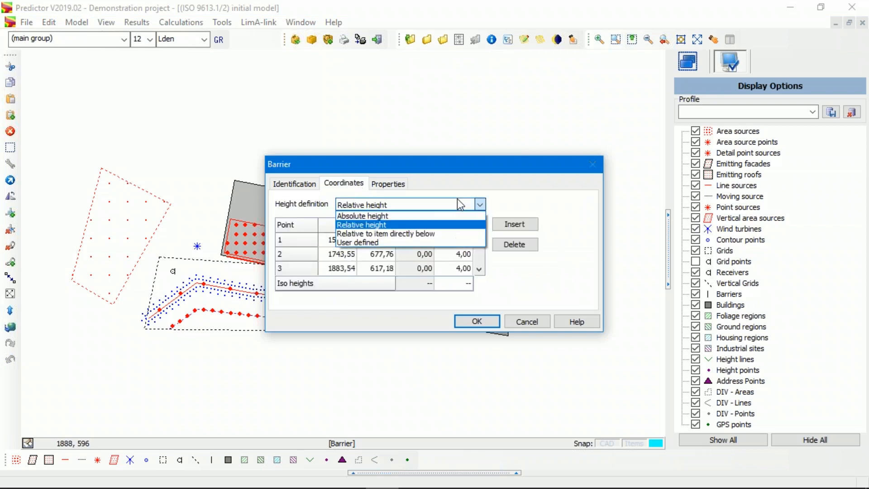
{"action": "left_click", "coordinate": [424, 239]}
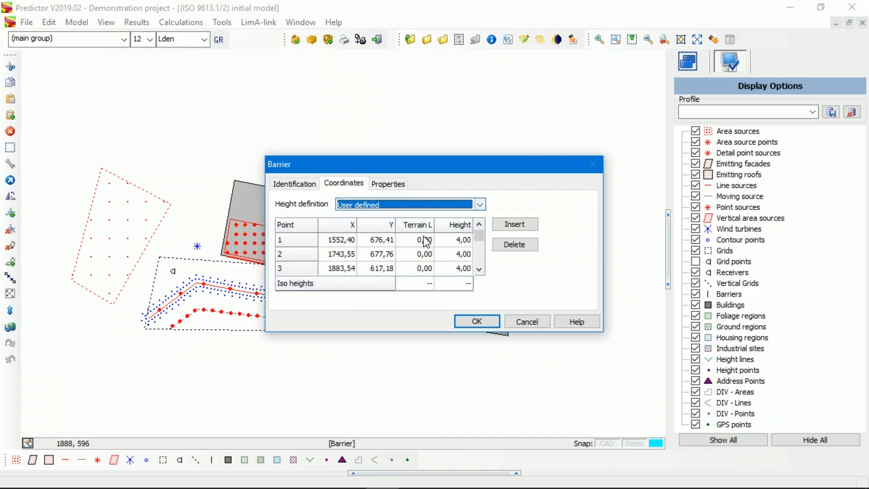
{"action": "left_click", "coordinate": [429, 284]}
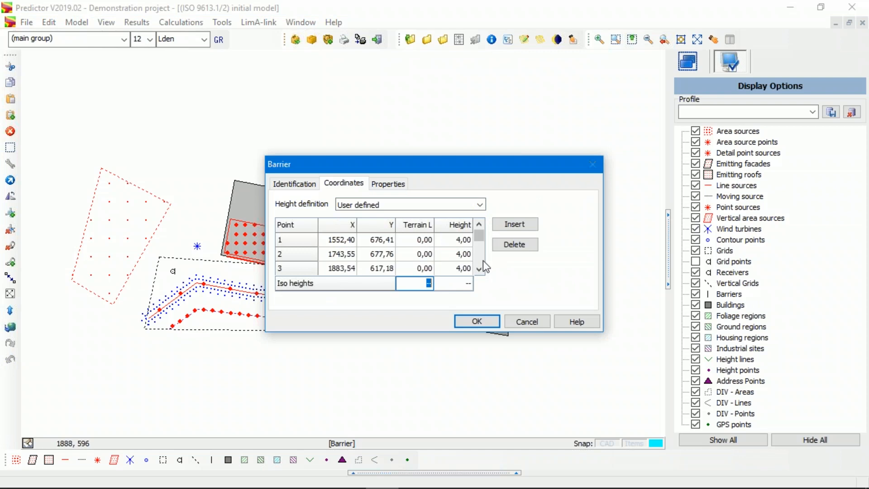
{"action": "type", "text": "10"}
{"action": "key", "text": "Tab"}
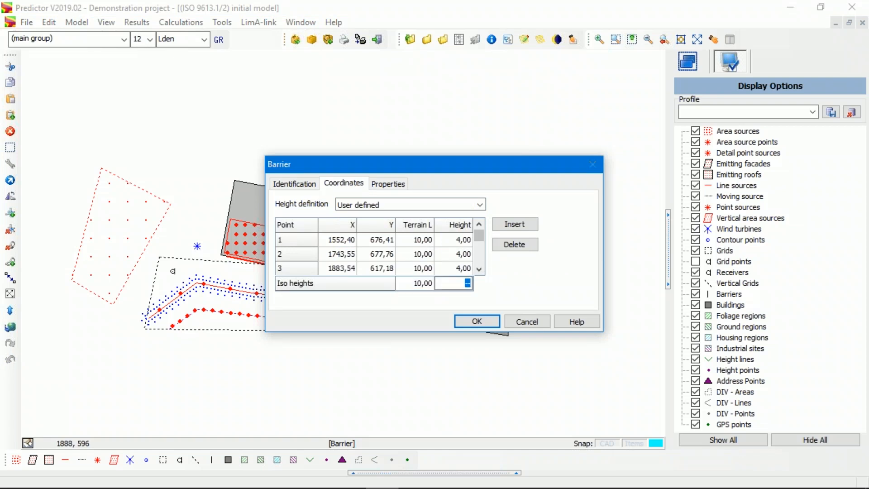
{"action": "type", "text": "100"}
{"action": "left_click", "coordinate": [485, 321]}
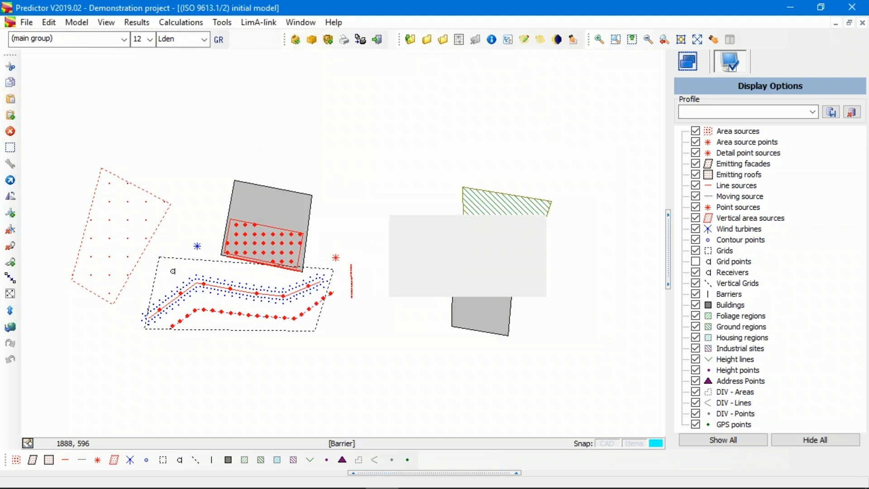
Examine the gap beneath the floating barrier in the 3D view, then close the view and deselect the barrier
{"action": "left_click", "coordinate": [107, 23]}
{"action": "left_click", "coordinate": [132, 69]}
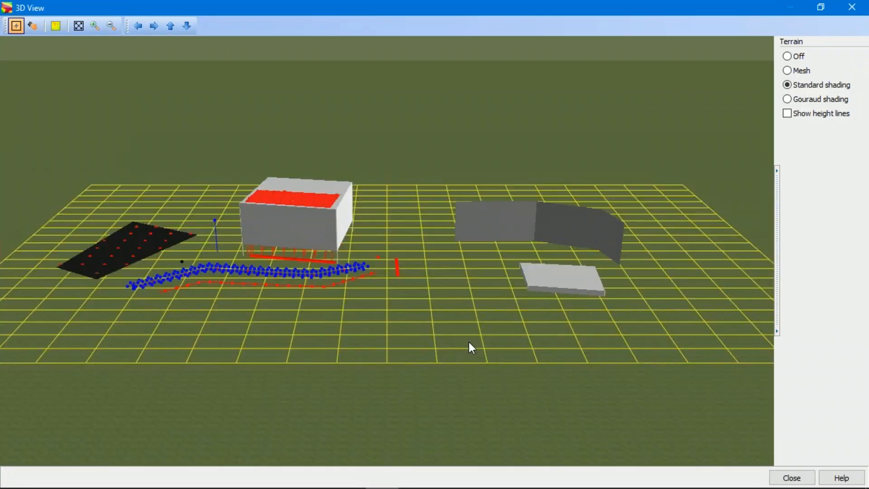
{"action": "scroll", "coordinate": [469, 340], "scroll_direction": "up", "scroll_amount": 3}
{"action": "left_click_drag", "start_coordinate": [706, 256], "coordinate": [585, 281]}
{"action": "left_click_drag", "start_coordinate": [653, 320], "coordinate": [482, 252]}
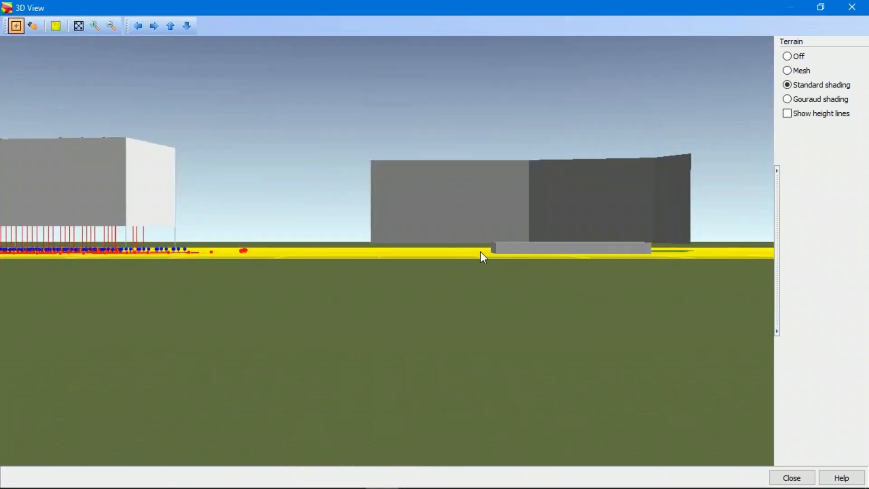
{"action": "scroll", "coordinate": [687, 258], "scroll_direction": "up", "scroll_amount": 4}
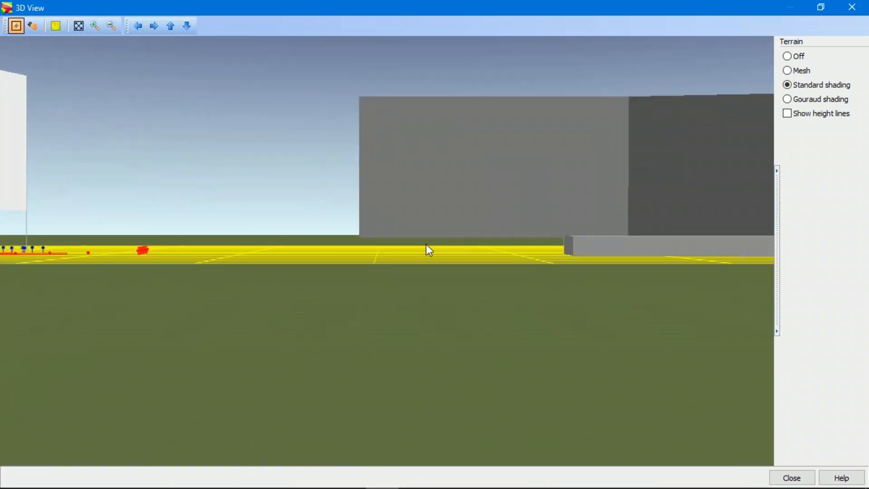
{"action": "scroll", "coordinate": [384, 251], "scroll_direction": "up", "scroll_amount": 2}
{"action": "scroll", "coordinate": [384, 251], "scroll_direction": "up", "scroll_amount": 1}
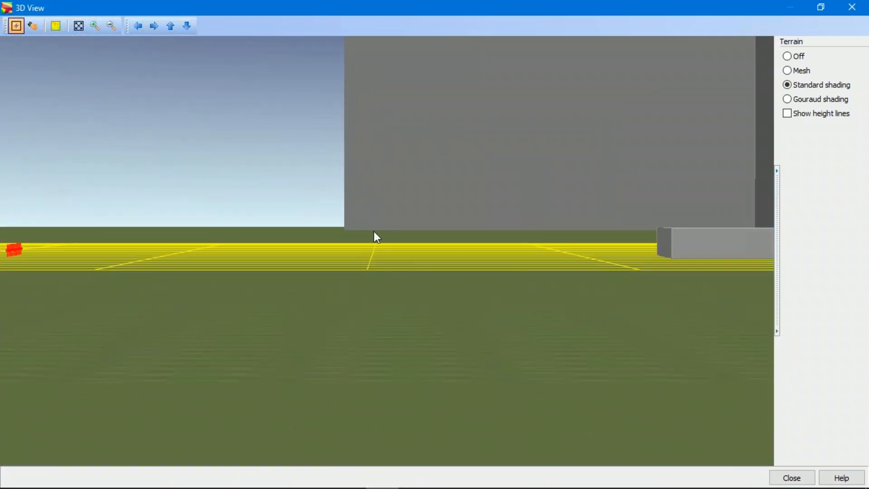
{"action": "scroll", "coordinate": [409, 237], "scroll_direction": "down", "scroll_amount": 2}
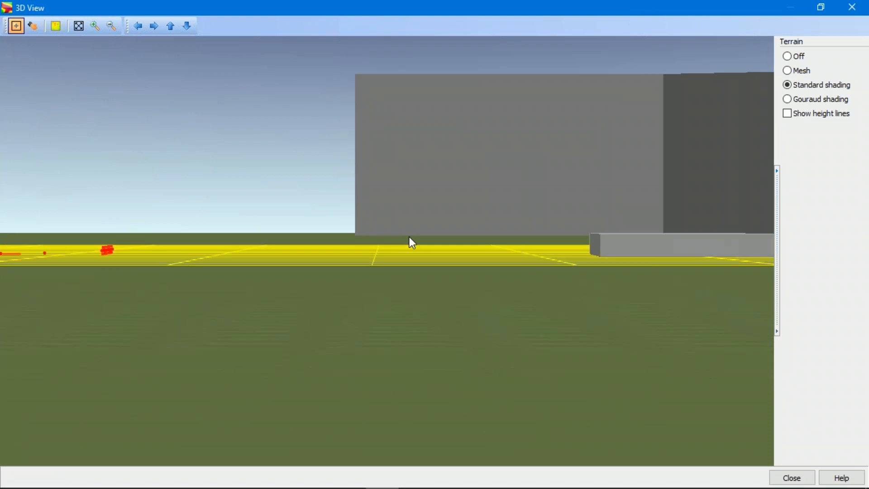
{"action": "left_click_drag", "start_coordinate": [419, 237], "coordinate": [474, 138]}
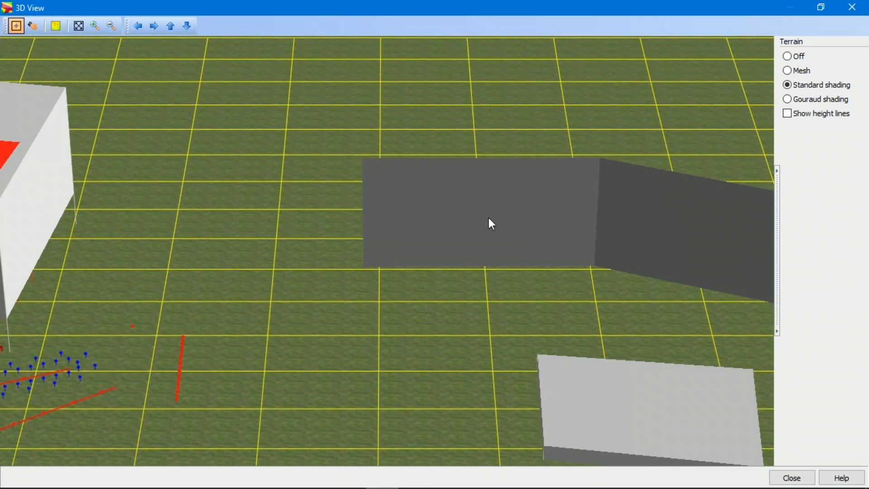
{"action": "left_click", "coordinate": [851, 7]}
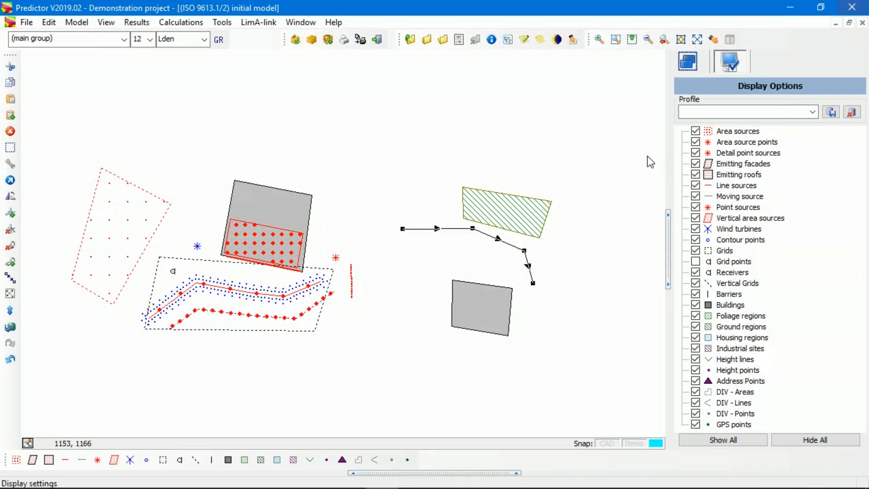
{"action": "left_click", "coordinate": [569, 332]}
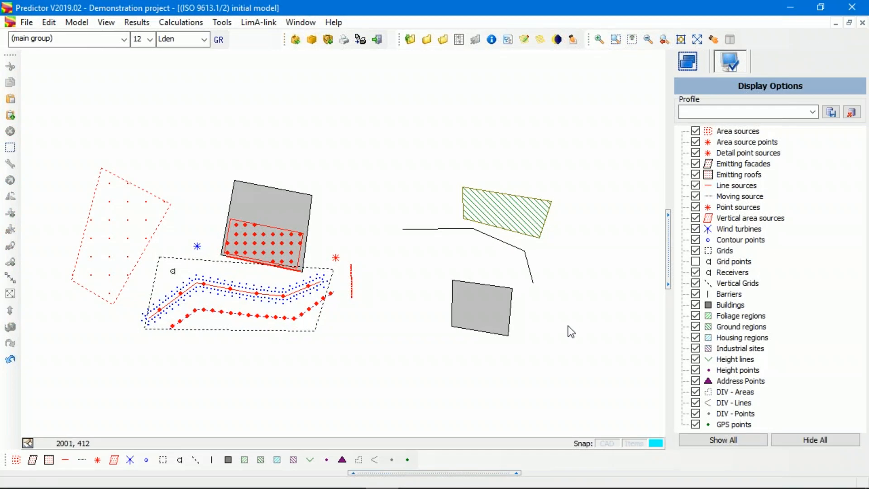